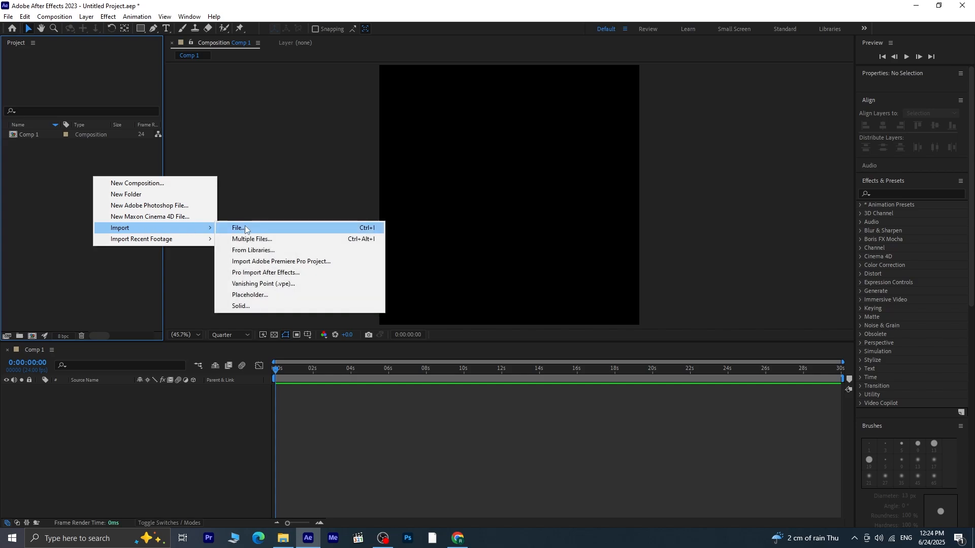
# Import the PNG and JPG images numbered 1 to 4 from the ai images folder and add all eight to Comp 1 as layers.
pyautogui.click(245, 227)
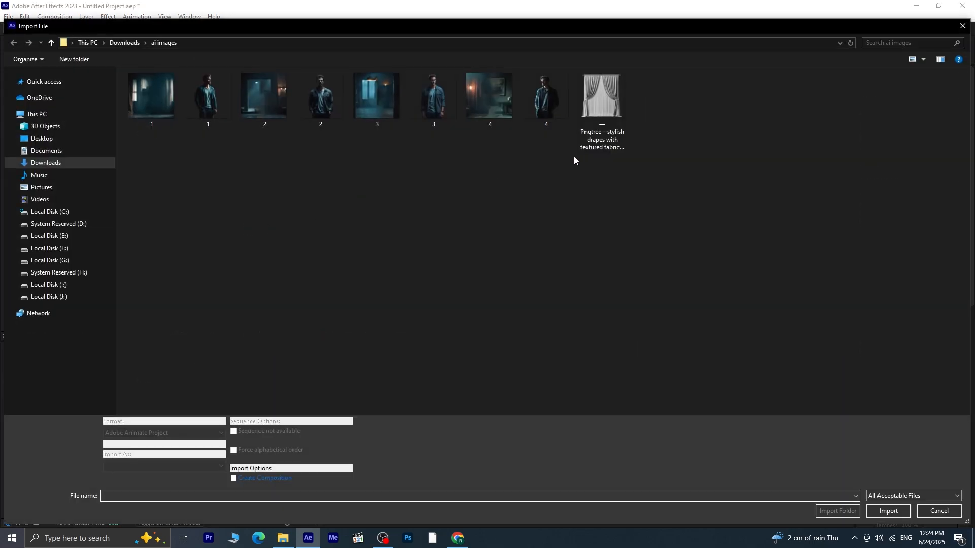
pyautogui.moveTo(556, 142); pyautogui.dragTo(151, 100)
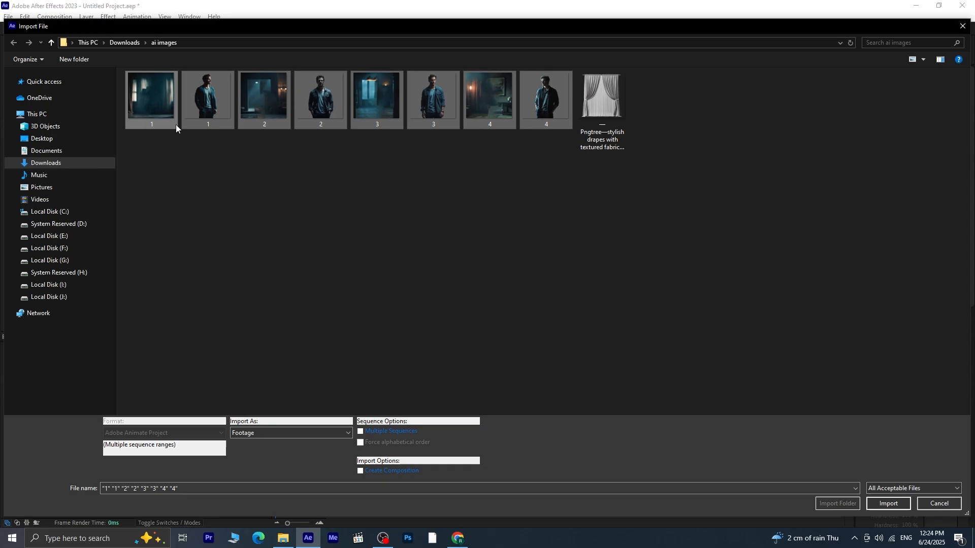
pyautogui.click(884, 505)
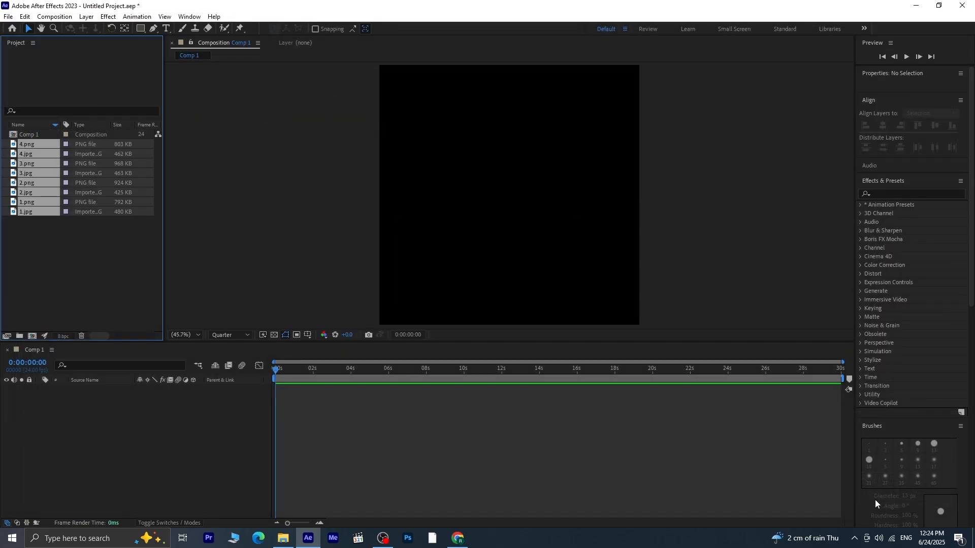
pyautogui.moveTo(37, 143); pyautogui.dragTo(88, 416)
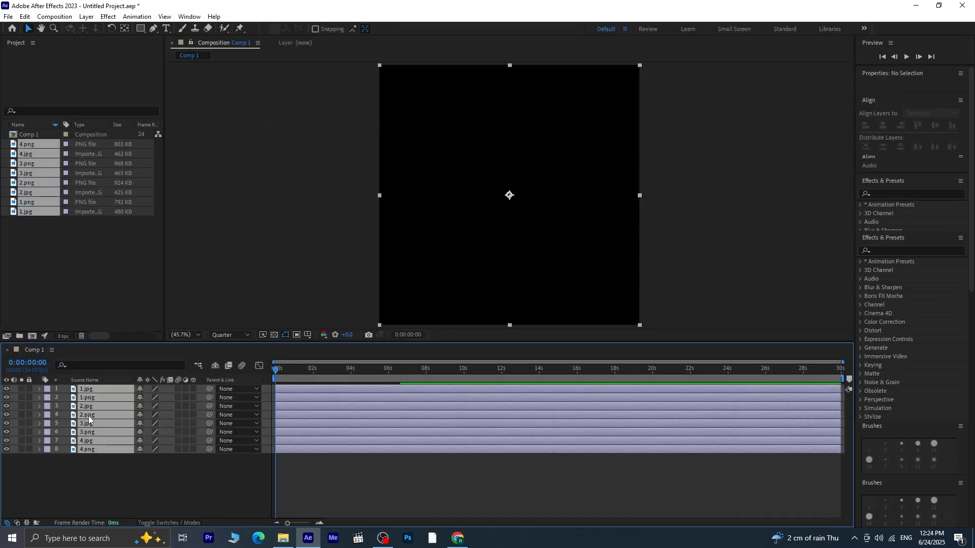
pyautogui.click(120, 462)
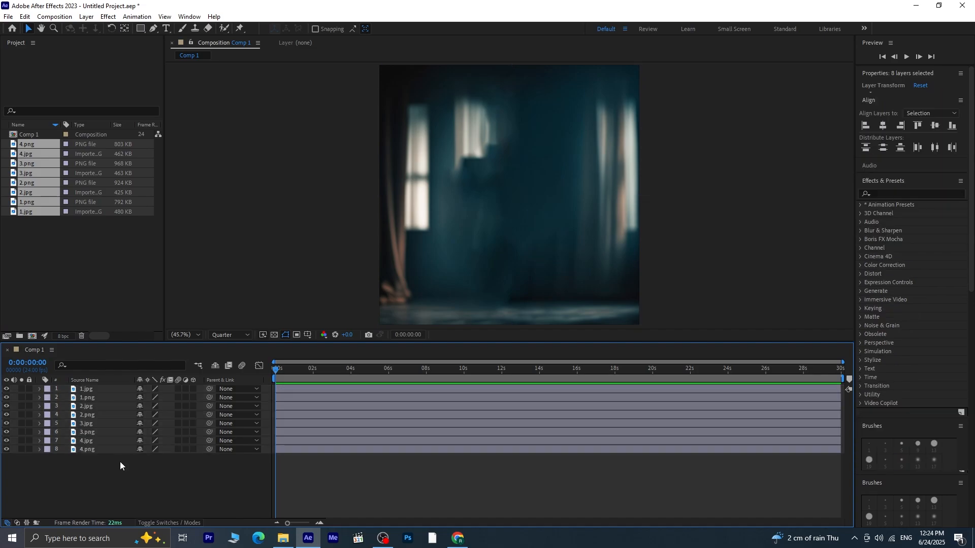
# Move the layers 1.jpg, 2.jpg, 3.jpg and 4.jpg below the four PNG layers in the layer stack.
pyautogui.click(104, 388)
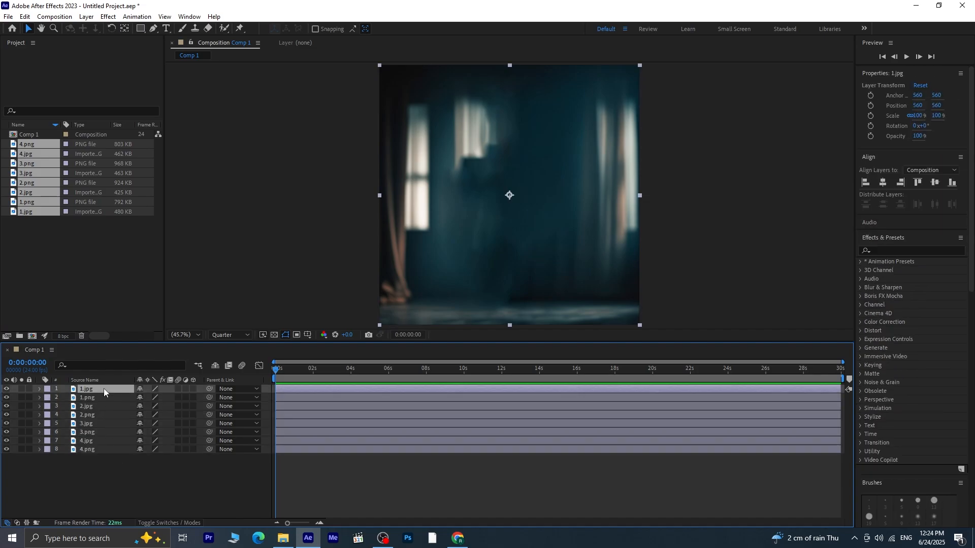
pyautogui.keyDown('ctrl'); pyautogui.click(94, 406); pyautogui.keyUp('ctrl')
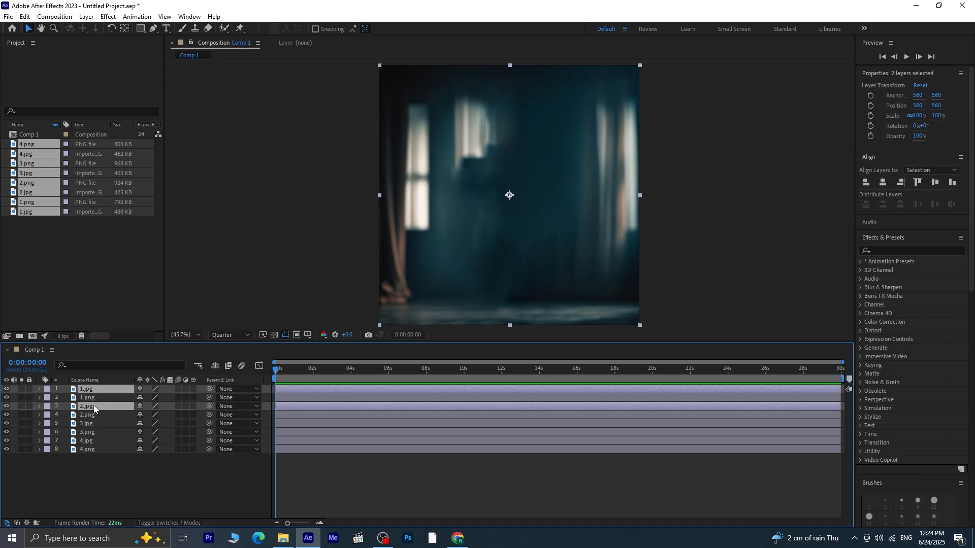
pyautogui.keyDown('ctrl'); pyautogui.click(93, 424); pyautogui.keyUp('ctrl')
pyautogui.keyDown('ctrl'); pyautogui.click(93, 440); pyautogui.keyUp('ctrl')
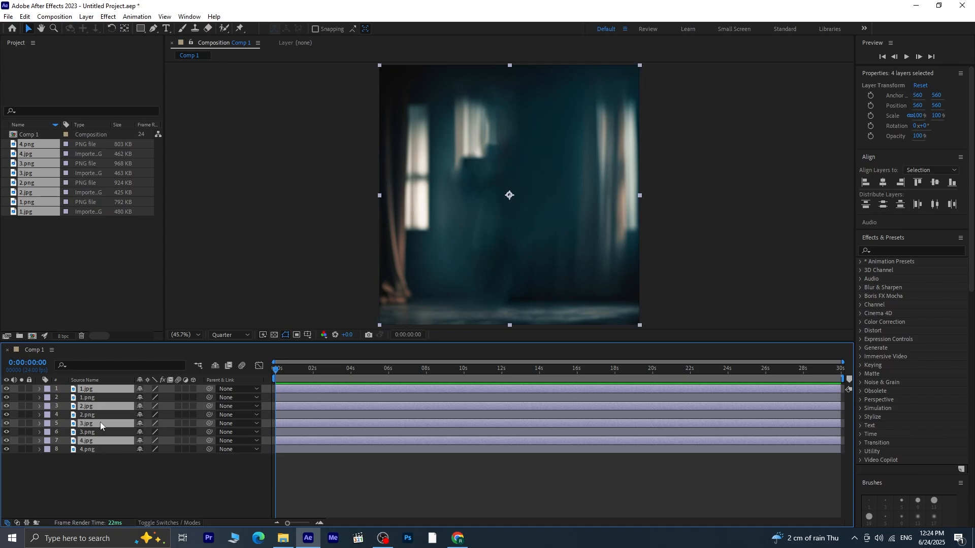
pyautogui.moveTo(100, 422); pyautogui.dragTo(103, 492)
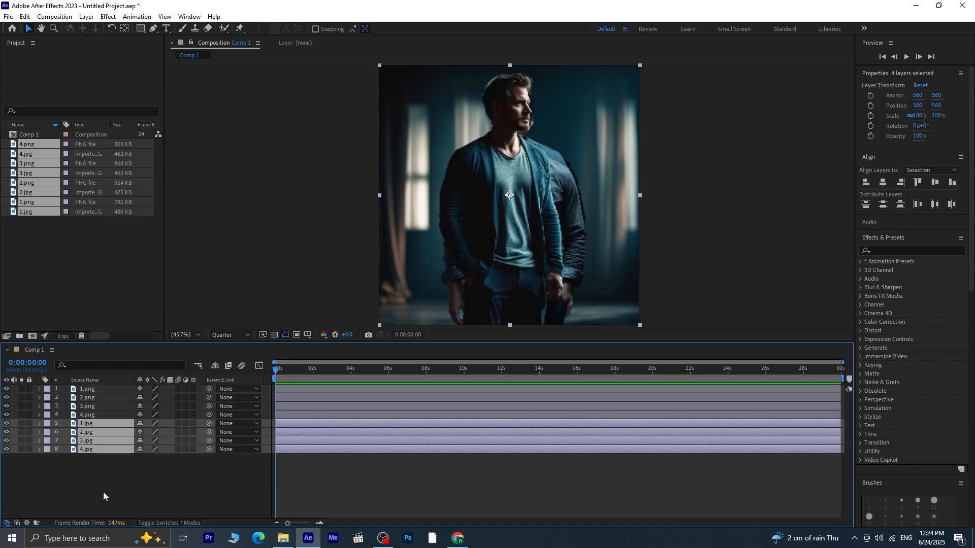
pyautogui.click(101, 490)
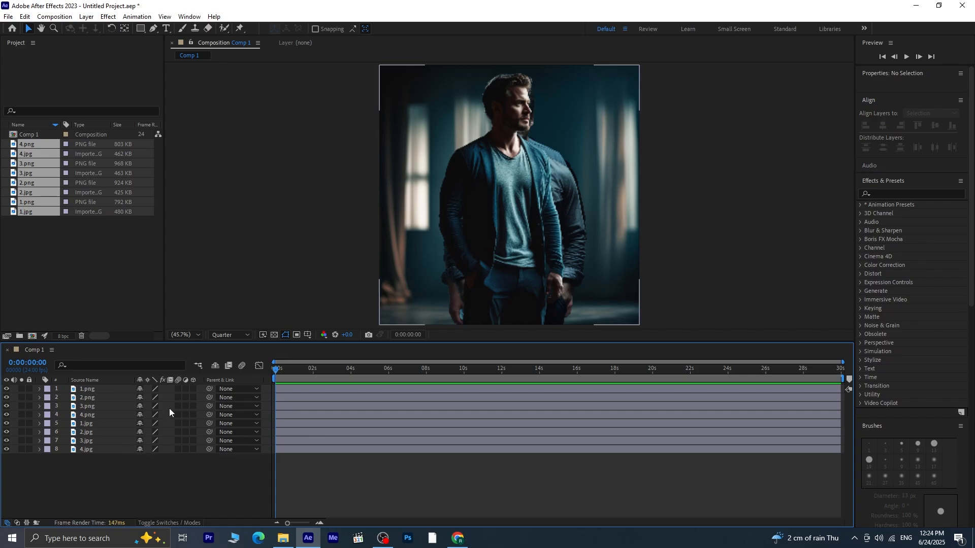
# Add a two-node camera named Camera 1 with the 15mm preset to the composition.
pyautogui.rightClick(196, 462)
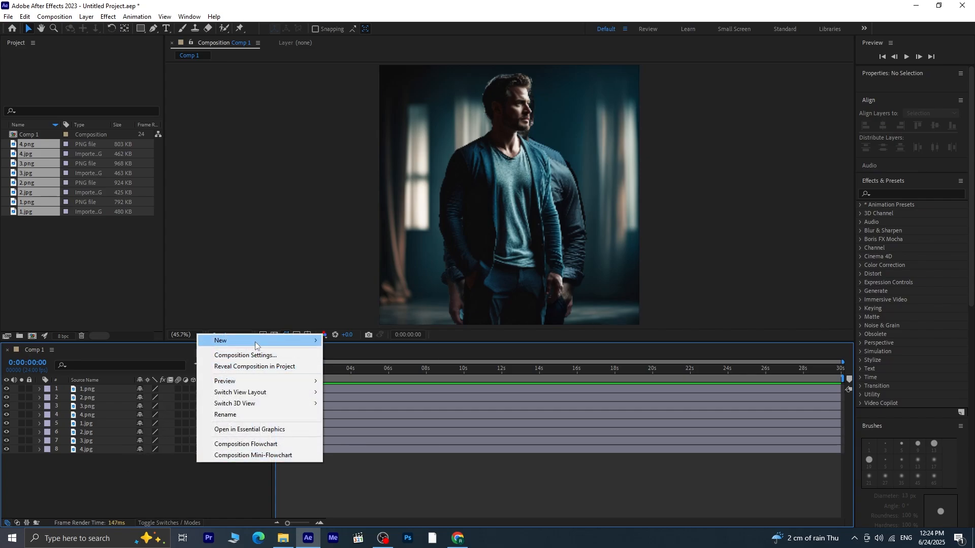
pyautogui.moveTo(255, 341)
pyautogui.click(403, 388)
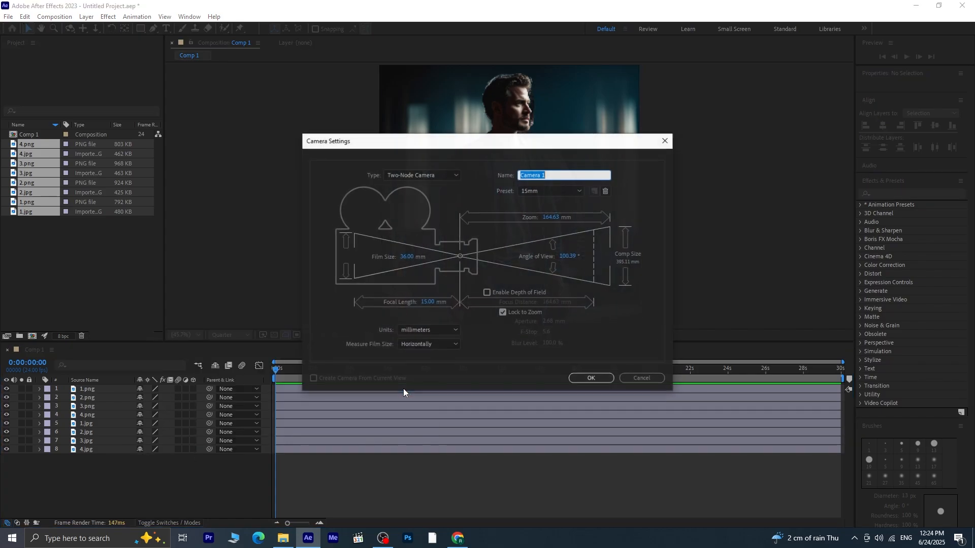
pyautogui.click(586, 378)
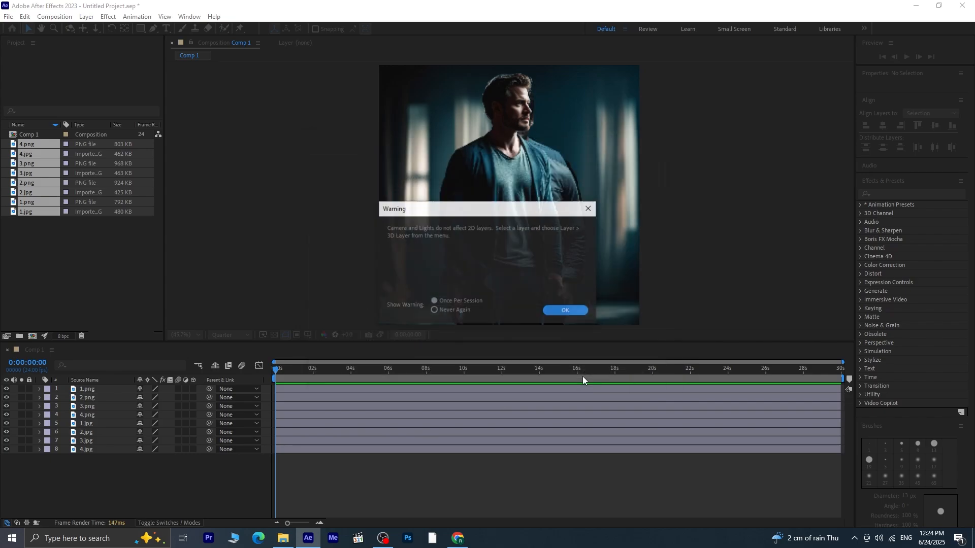
pyautogui.click(547, 310)
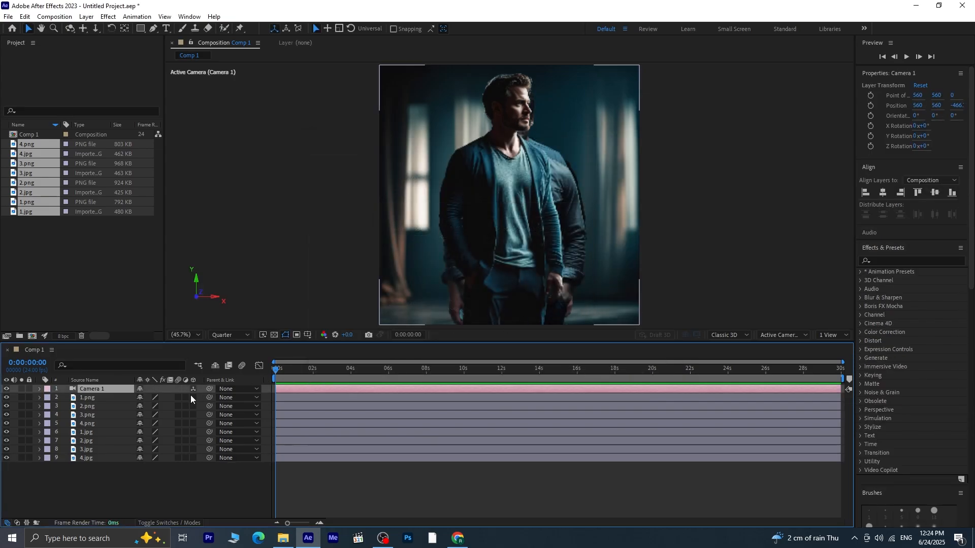
# Make all eight image layers 3D and set the composition viewer to 2 Views.
pyautogui.moveTo(194, 397); pyautogui.dragTo(197, 489)
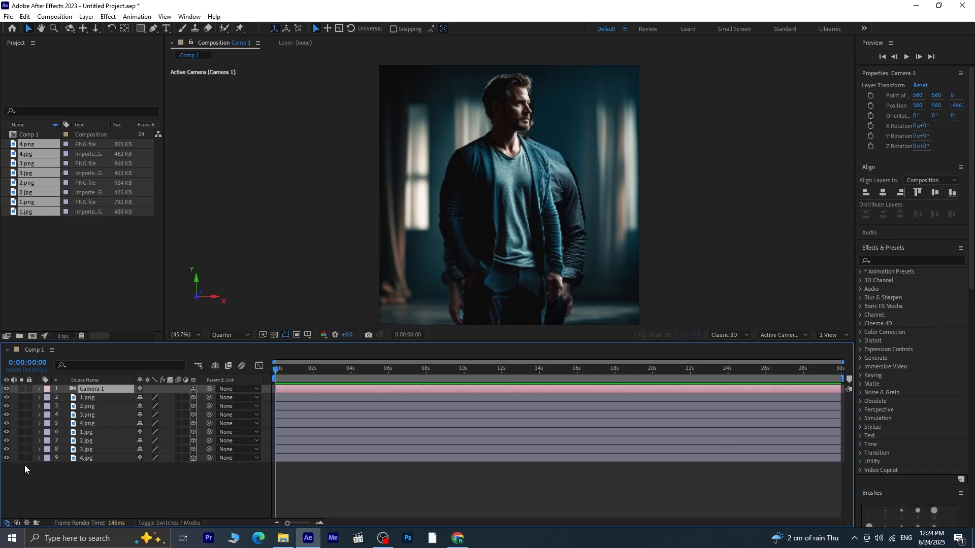
pyautogui.click(835, 336)
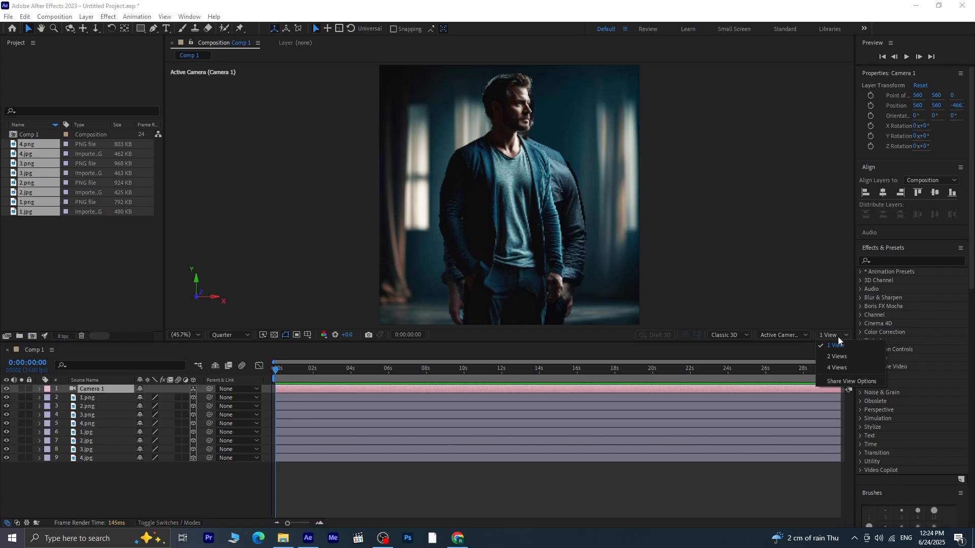
pyautogui.click(846, 357)
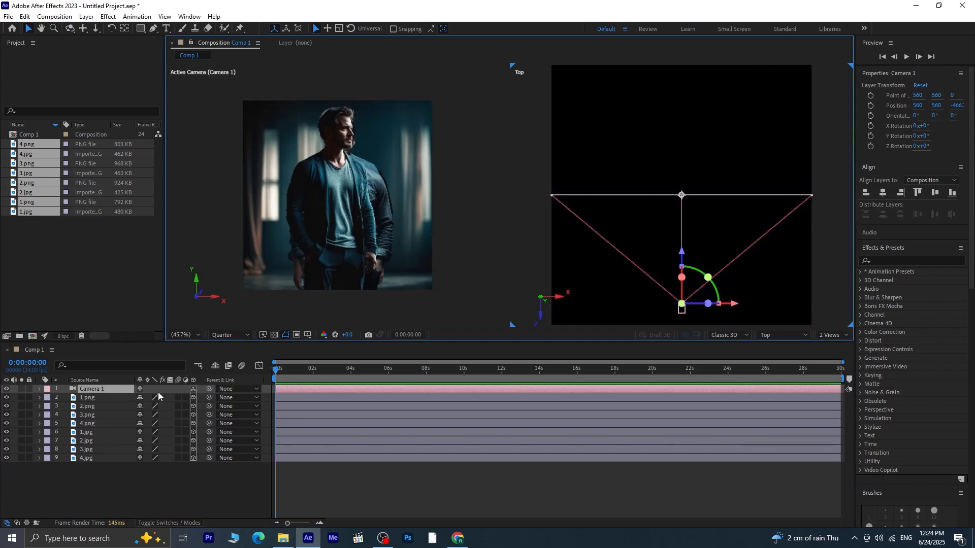
# In the Top view, move 1.png and 1.jpg together along the negative X axis to an X position of about -6800.
pyautogui.scroll(-4, 679, 236)
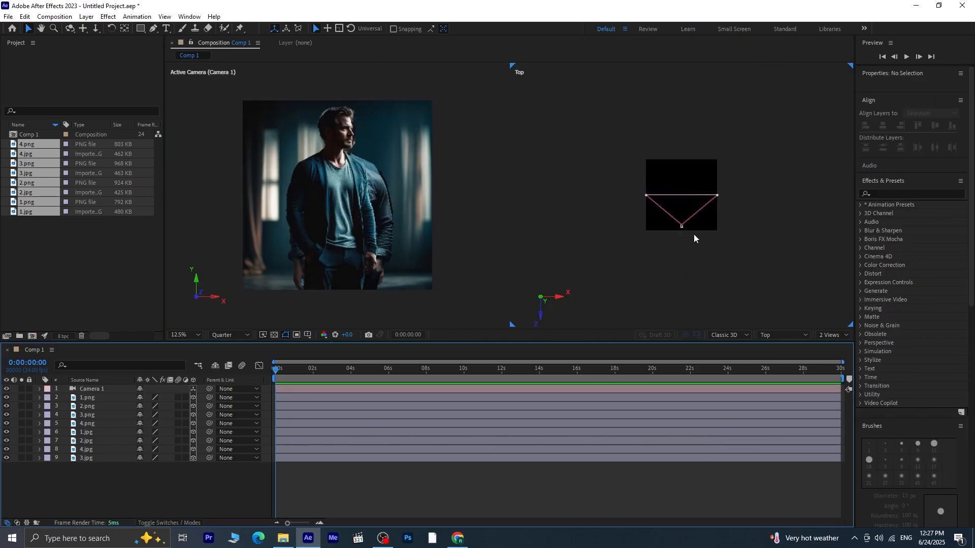
pyautogui.scroll(-3, 693, 236)
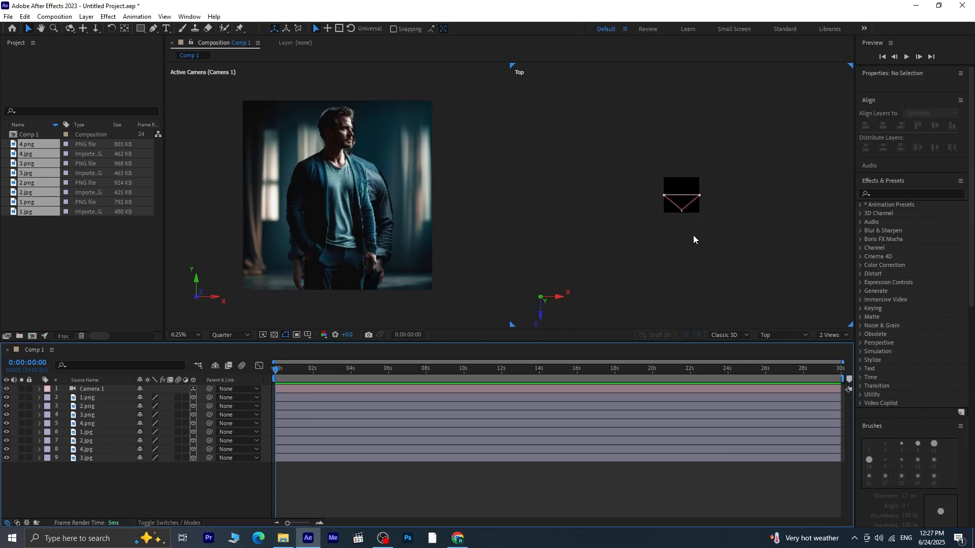
pyautogui.press('h')
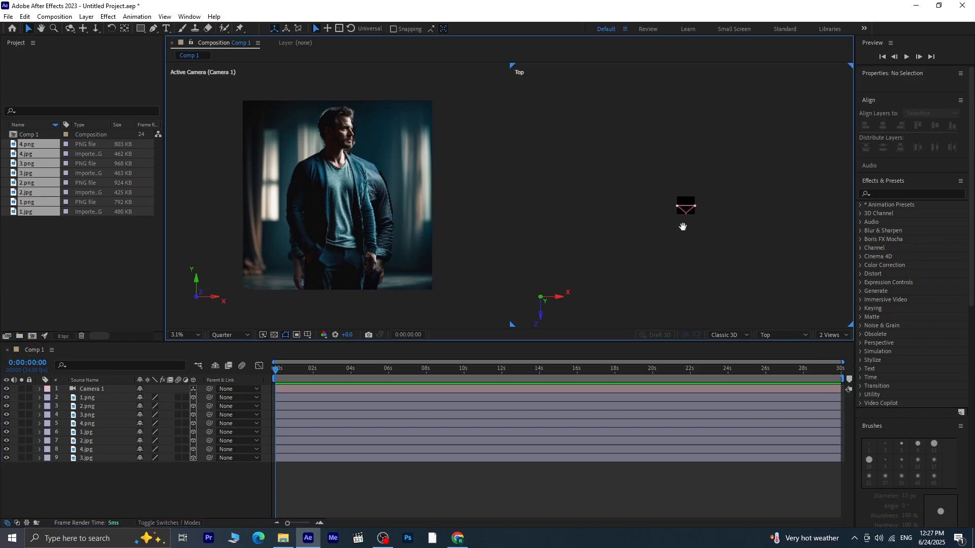
pyautogui.moveTo(677, 213); pyautogui.dragTo(703, 230)
pyautogui.press('v')
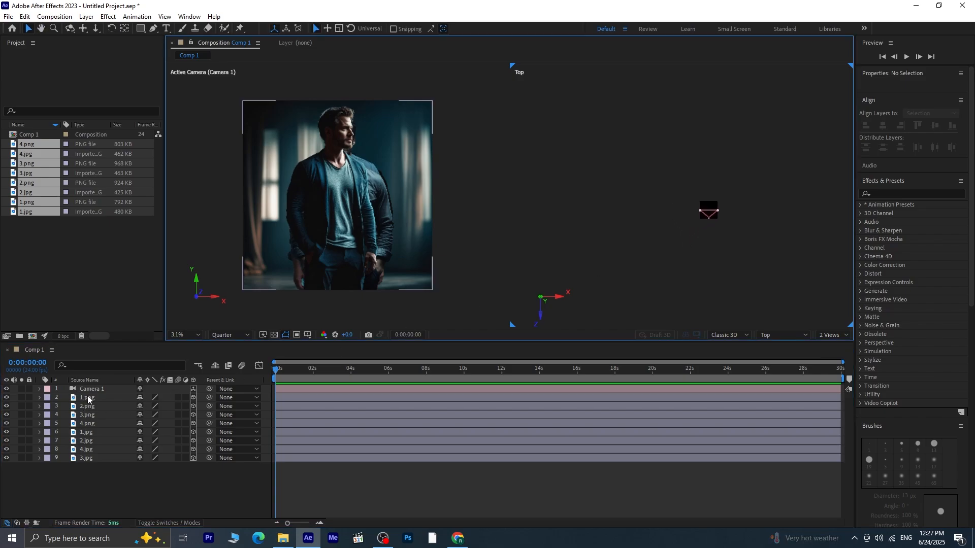
pyautogui.click(88, 399)
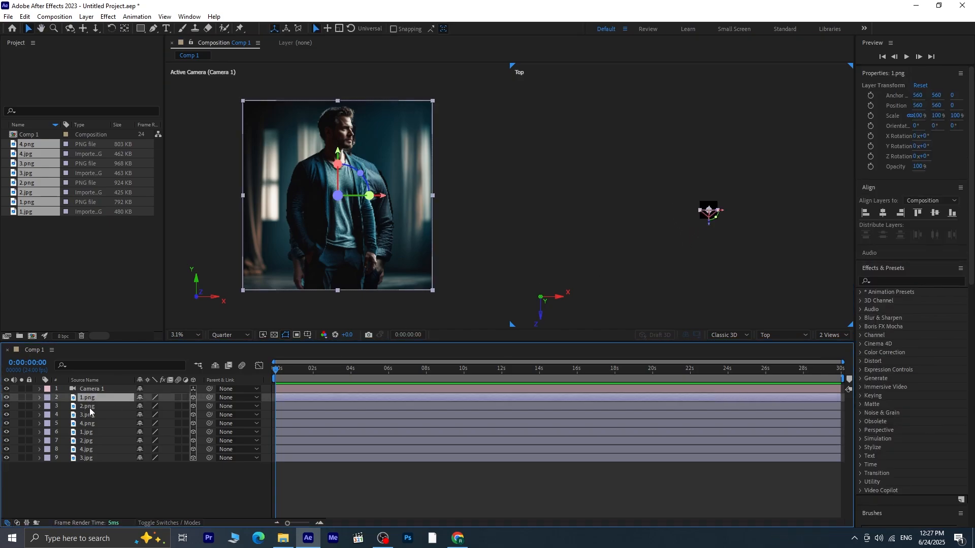
pyautogui.keyDown('ctrl'); pyautogui.click(100, 432); pyautogui.keyUp('ctrl')
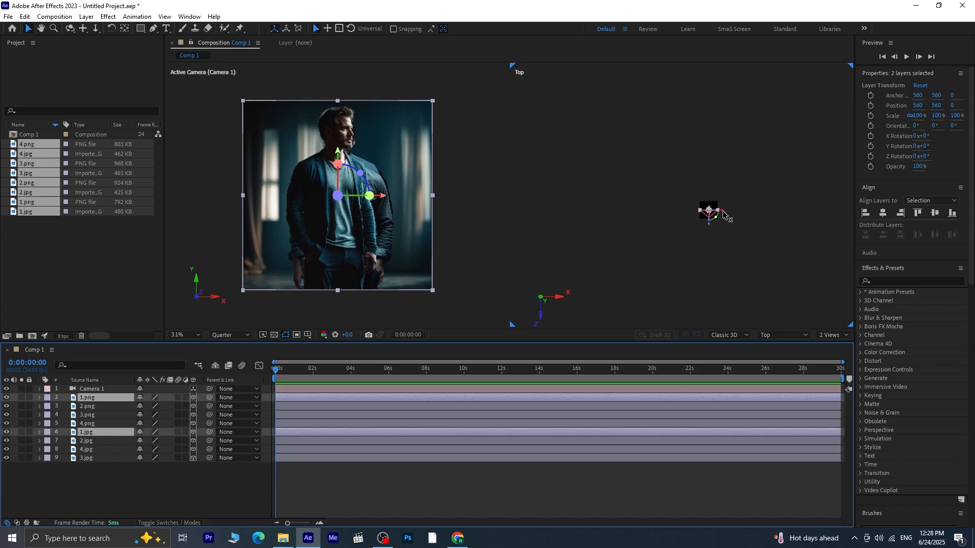
pyautogui.moveTo(721, 210); pyautogui.dragTo(604, 224)
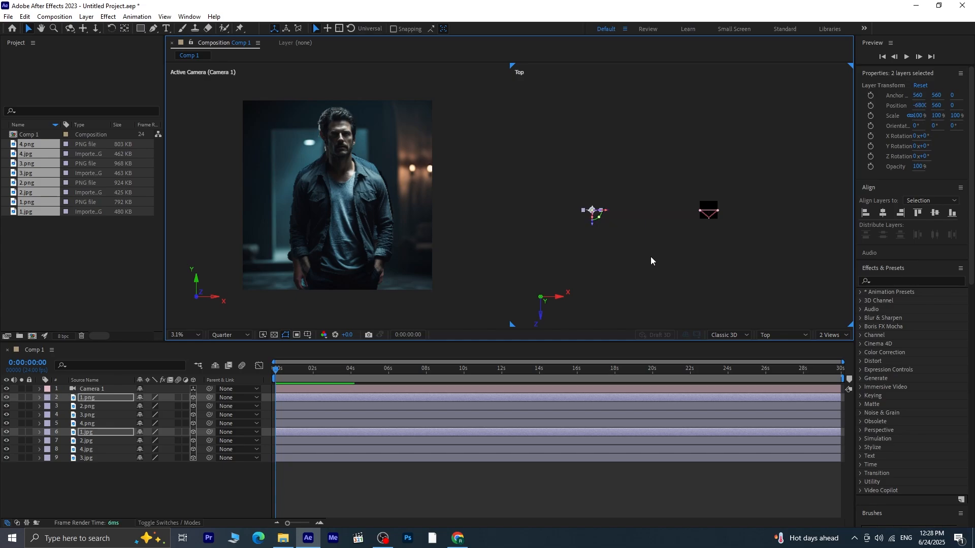
pyautogui.click(641, 267)
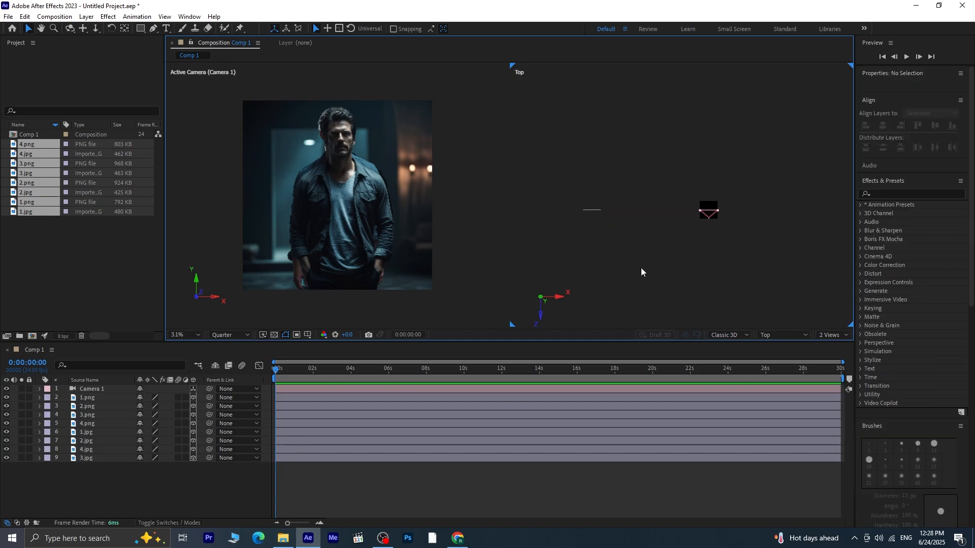
# Move 2.png and 2.jpg together along the negative X axis to about halfway between the image 1 pair and the camera.
pyautogui.click(102, 406)
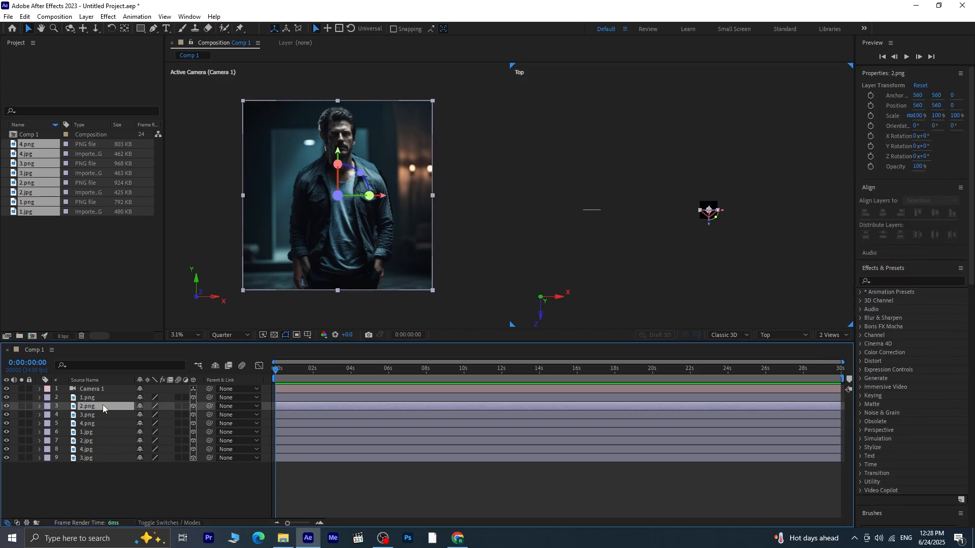
pyautogui.keyDown('ctrl'); pyautogui.click(102, 440); pyautogui.keyUp('ctrl')
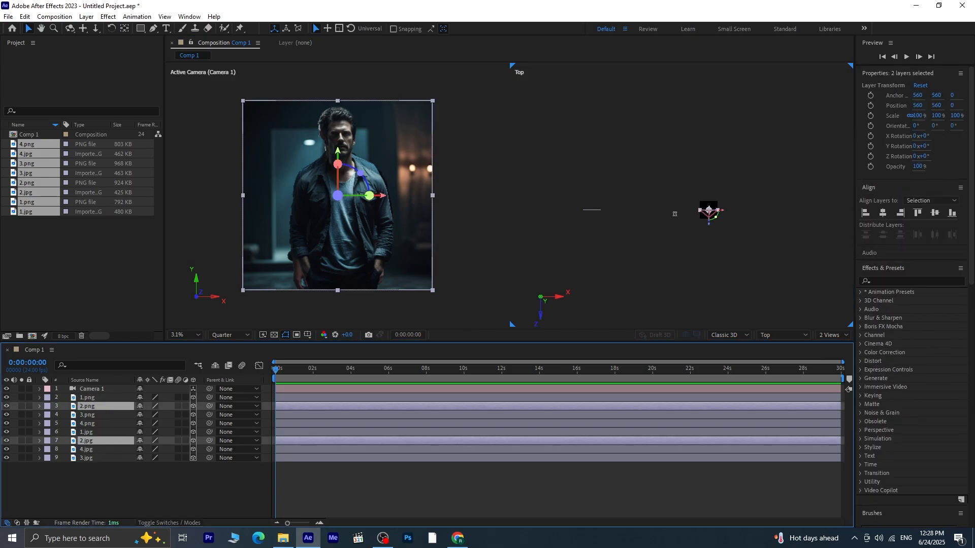
pyautogui.moveTo(712, 212); pyautogui.dragTo(660, 219)
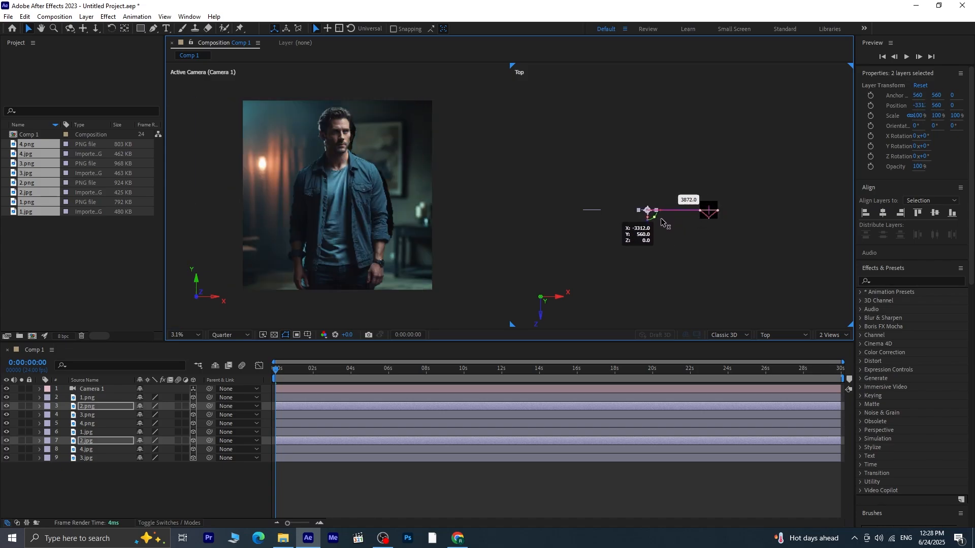
pyautogui.moveTo(661, 222); pyautogui.dragTo(663, 223)
pyautogui.click(627, 249)
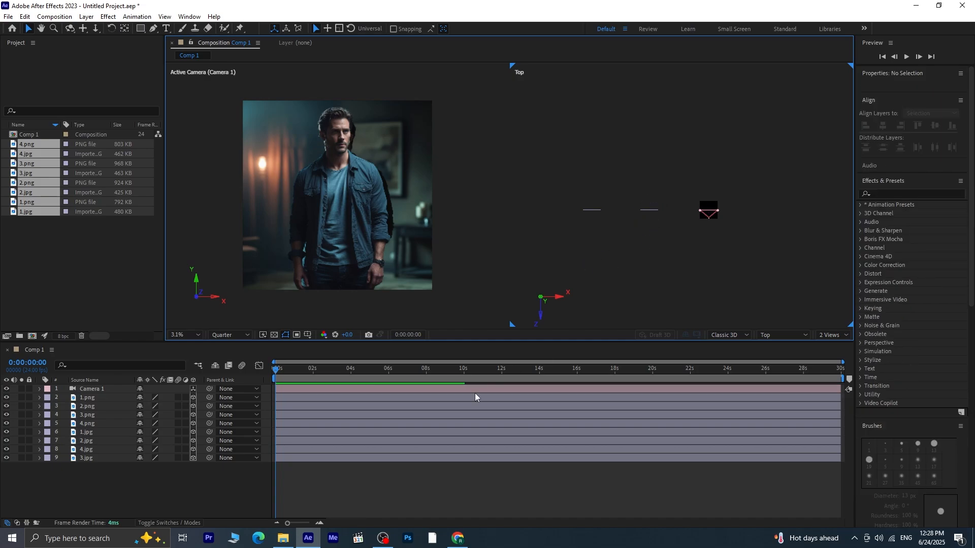
# Move 4.png and 4.jpg together along the positive X axis, spacing them from the camera about as far as the image 2 pair.
pyautogui.click(88, 423)
pyautogui.keyDown('ctrl'); pyautogui.click(93, 450); pyautogui.keyUp('ctrl')
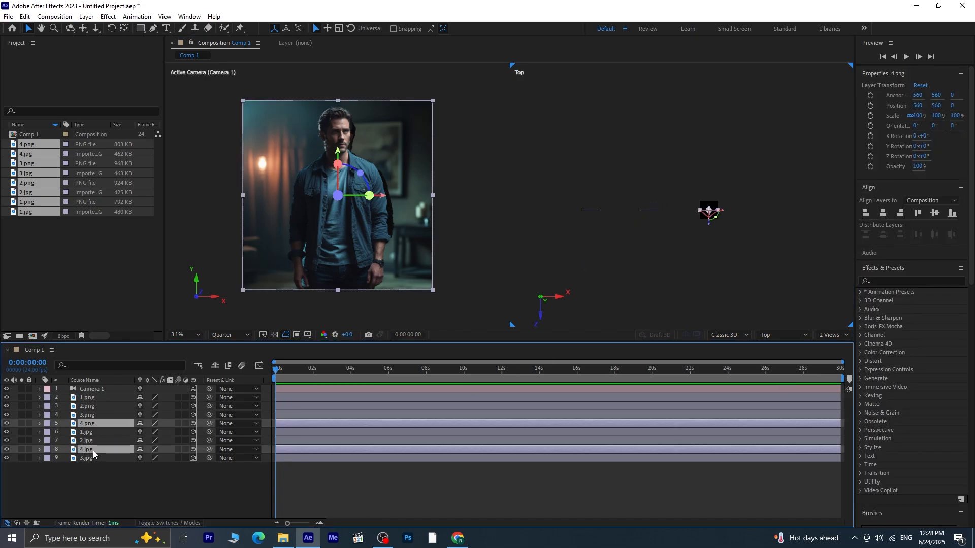
pyautogui.moveTo(725, 209); pyautogui.dragTo(777, 219)
pyautogui.click(736, 266)
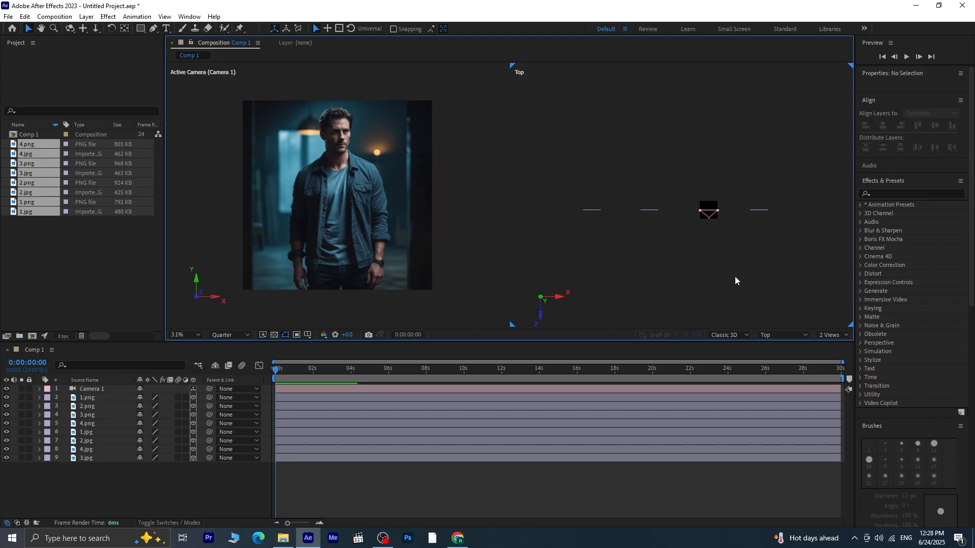
# Move the four JPG background layers back along the Z axis to a Z position of about 896, behind the PNG figures.
pyautogui.click(106, 503)
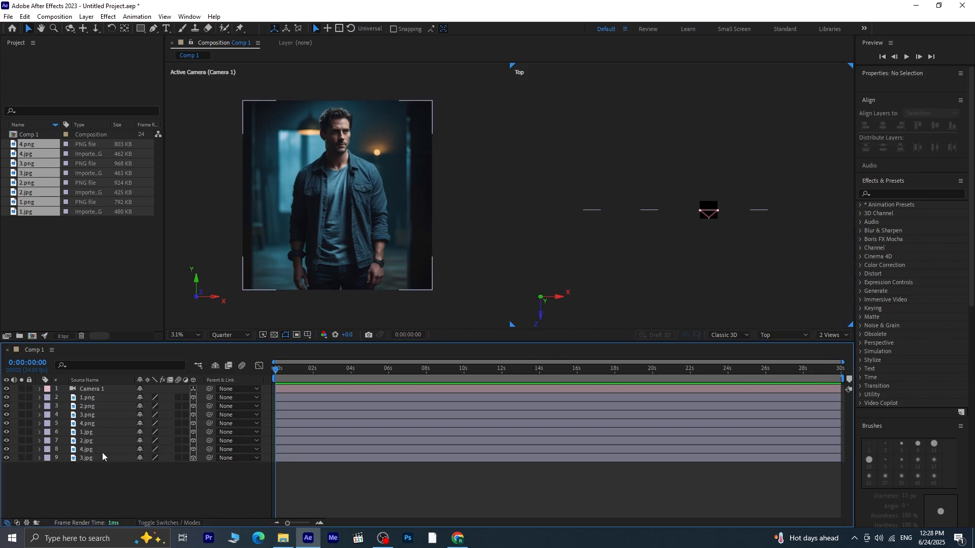
pyautogui.click(102, 431)
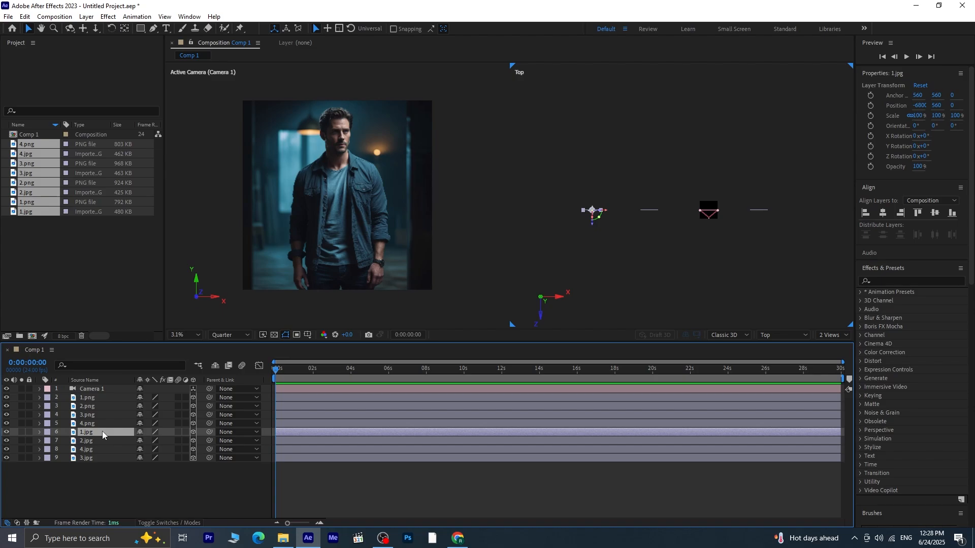
pyautogui.keyDown('shift'); pyautogui.click(99, 459); pyautogui.keyUp('shift')
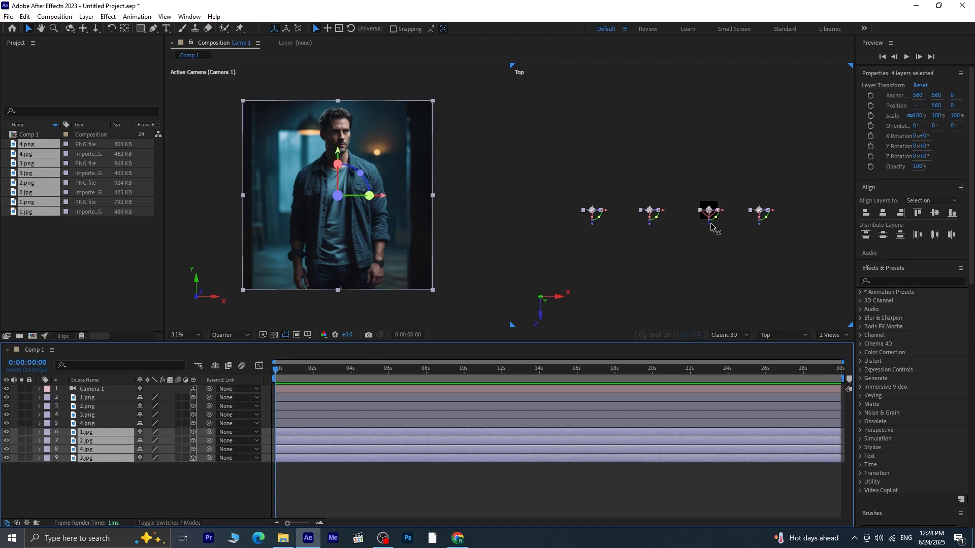
pyautogui.moveTo(711, 224); pyautogui.dragTo(710, 207)
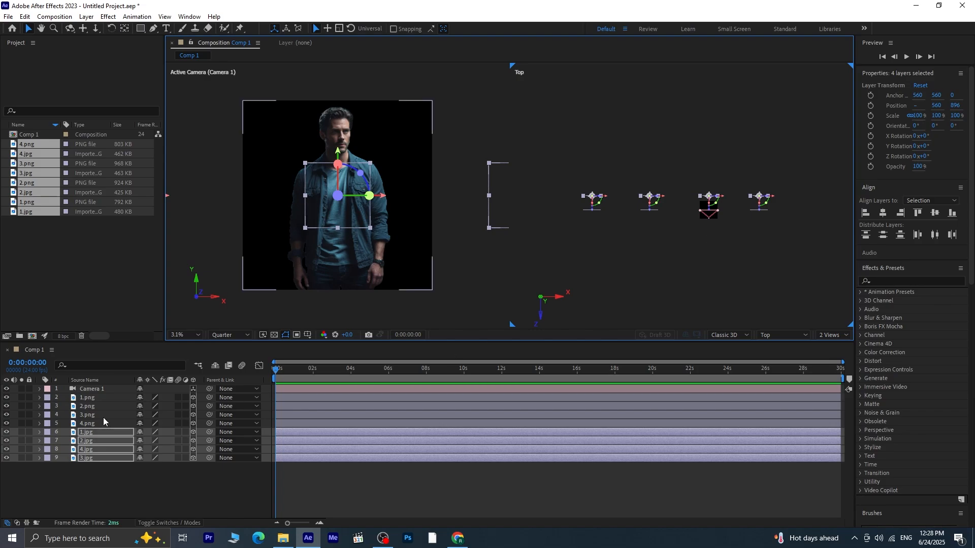
# Scale the four JPG background layers together to 317%, and collapse their Scale properties.
pyautogui.press('s')
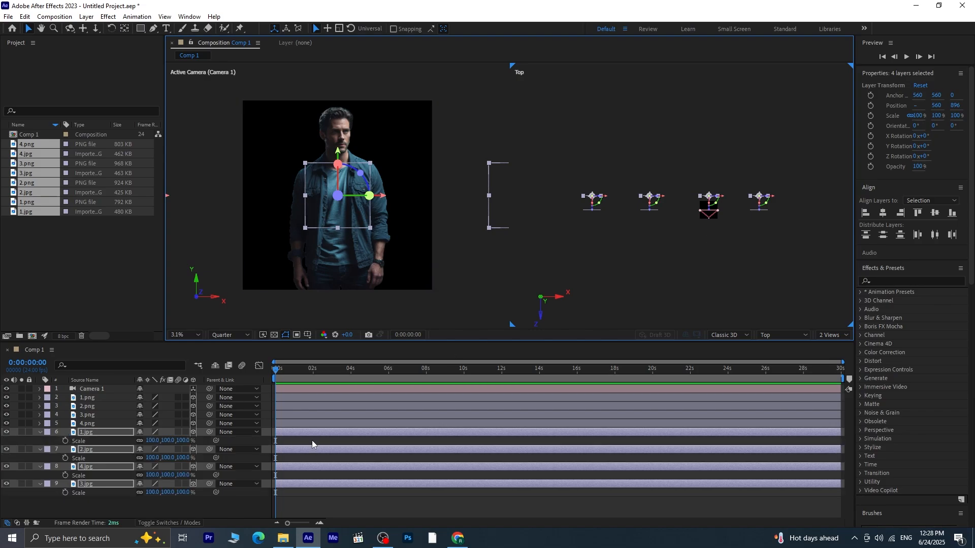
pyautogui.moveTo(183, 440); pyautogui.dragTo(299, 448)
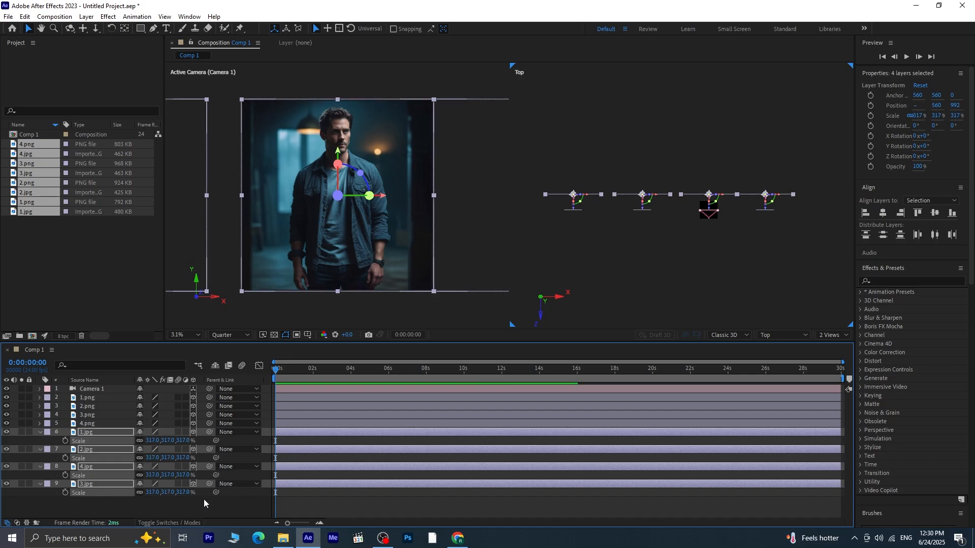
pyautogui.click(190, 500)
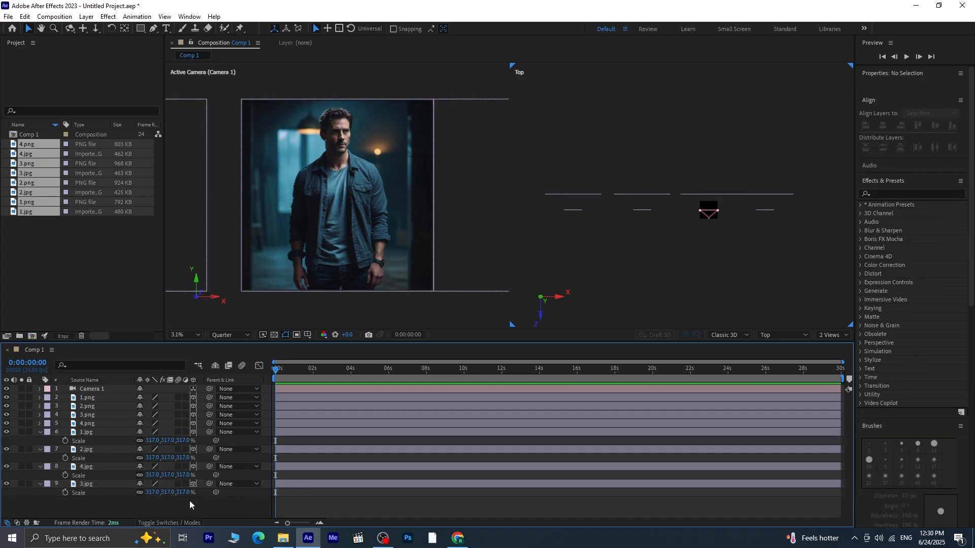
pyautogui.click(41, 434)
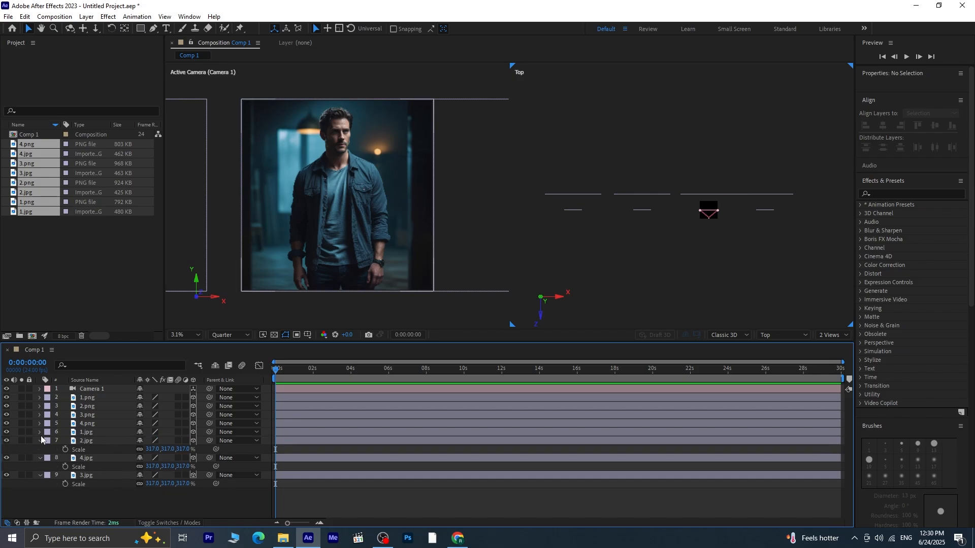
pyautogui.click(40, 441)
pyautogui.click(39, 451)
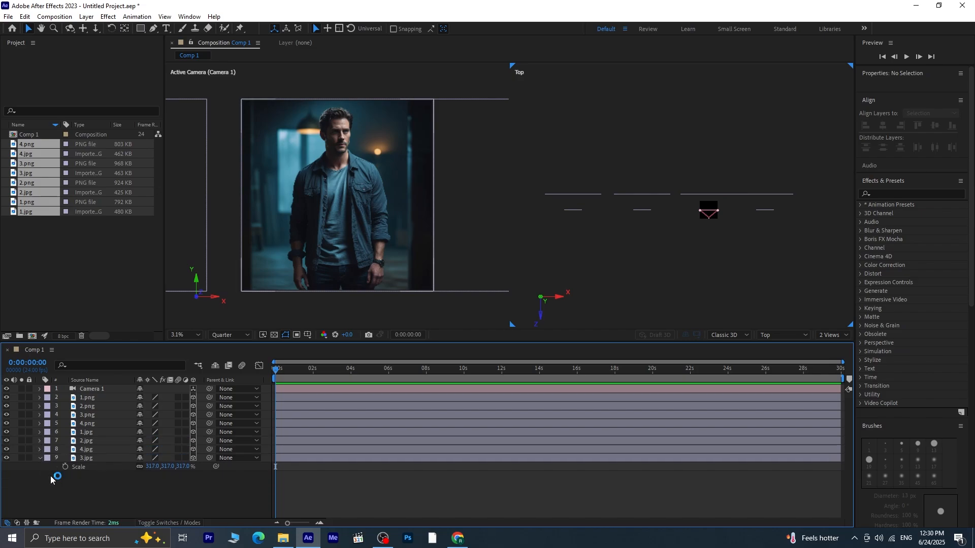
pyautogui.click(40, 458)
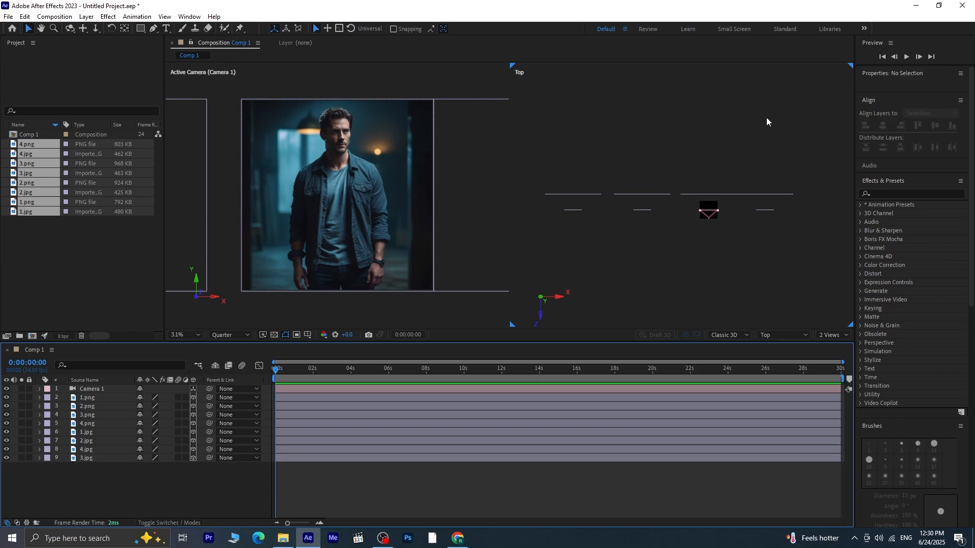
# Move 4.png and 4.jpg together farther along the positive X axis, leaving a gap beside the image 3 background like those between the other pairs.
pyautogui.moveTo(752, 160); pyautogui.dragTo(768, 224)
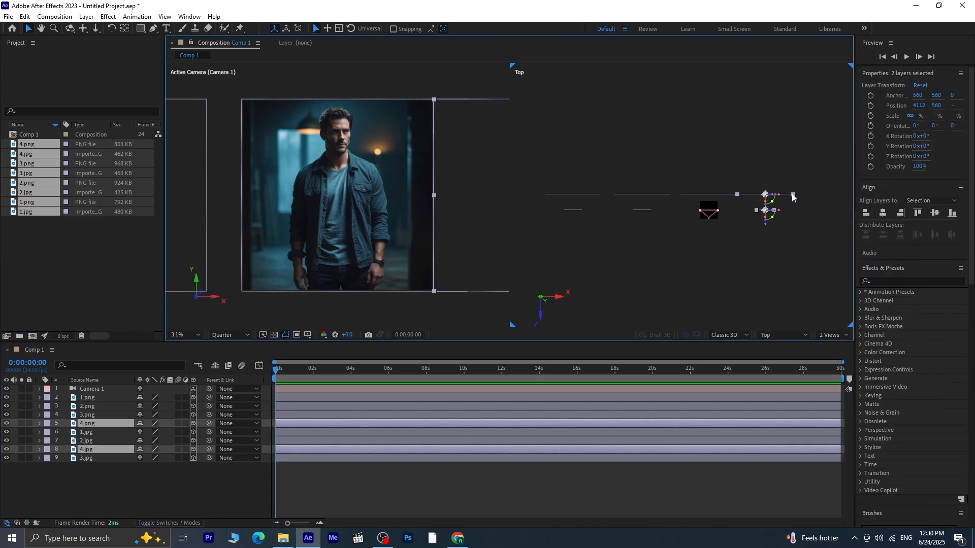
pyautogui.moveTo(792, 195); pyautogui.dragTo(790, 212)
pyautogui.click(678, 256)
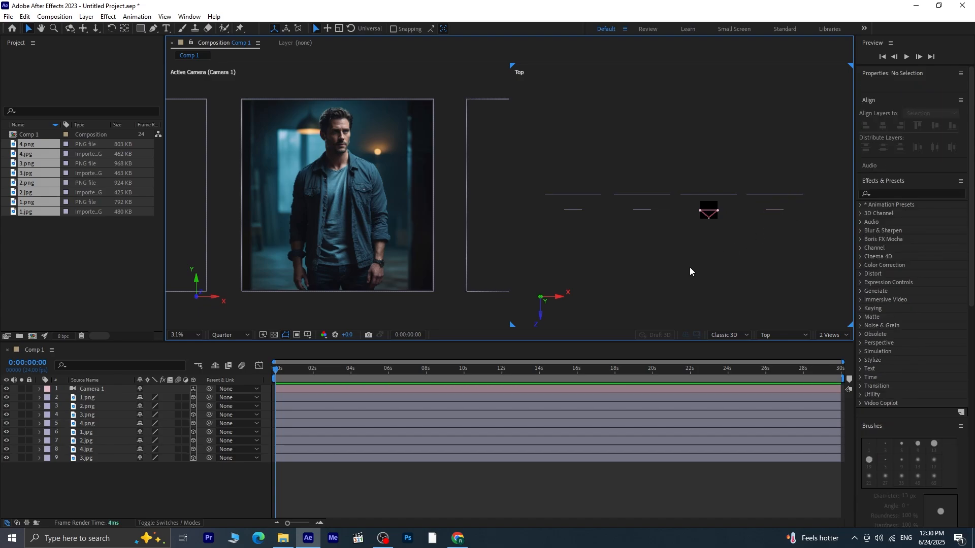
pyautogui.hotkey('ctrl', 'z')
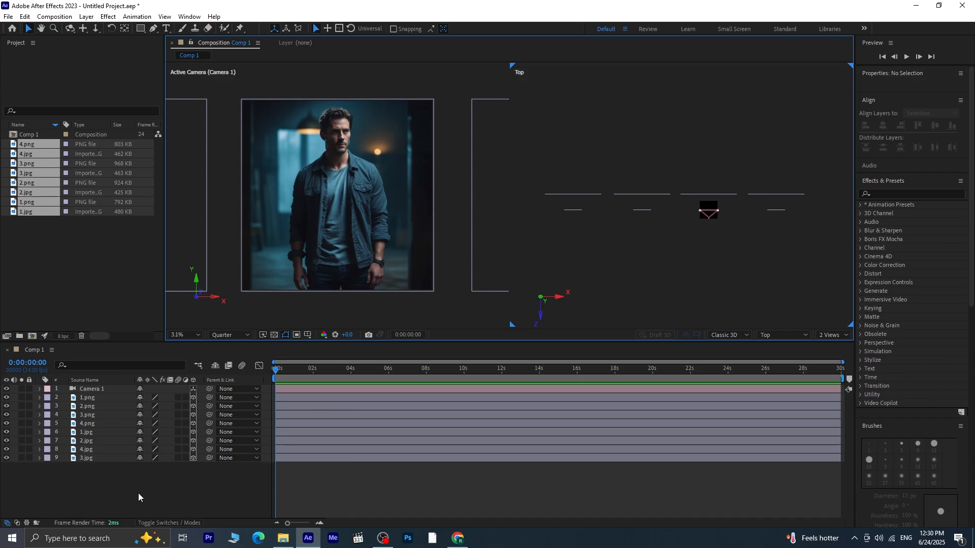
# Start Point of Interest and Position keyframes on Camera 1 at 0 seconds, and show only its keyframed properties.
pyautogui.click(274, 373)
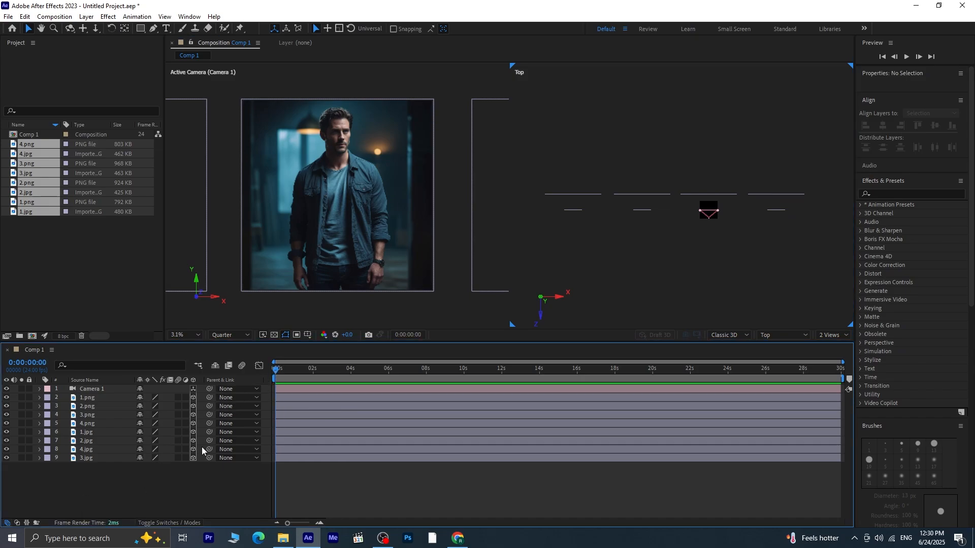
pyautogui.click(102, 388)
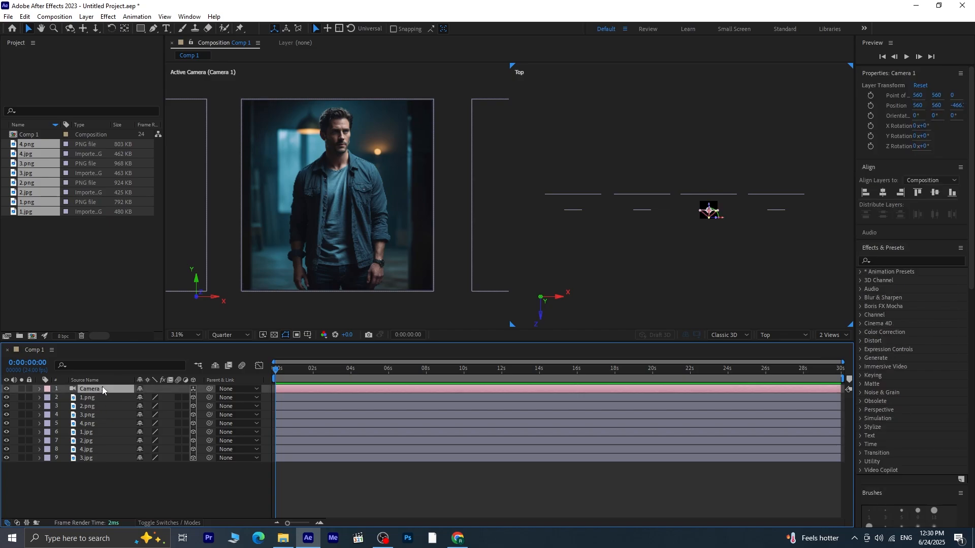
pyautogui.click(39, 389)
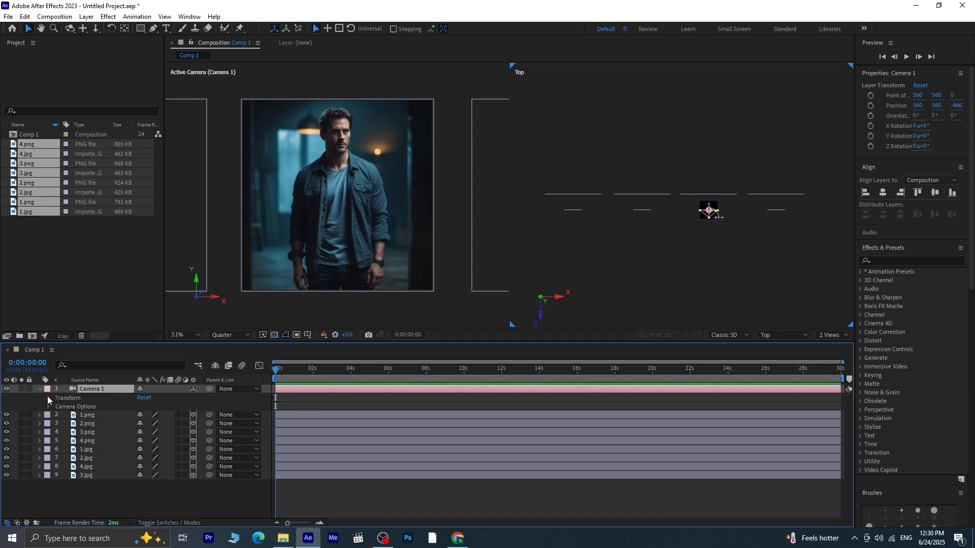
pyautogui.click(48, 398)
pyautogui.click(65, 406)
pyautogui.click(65, 414)
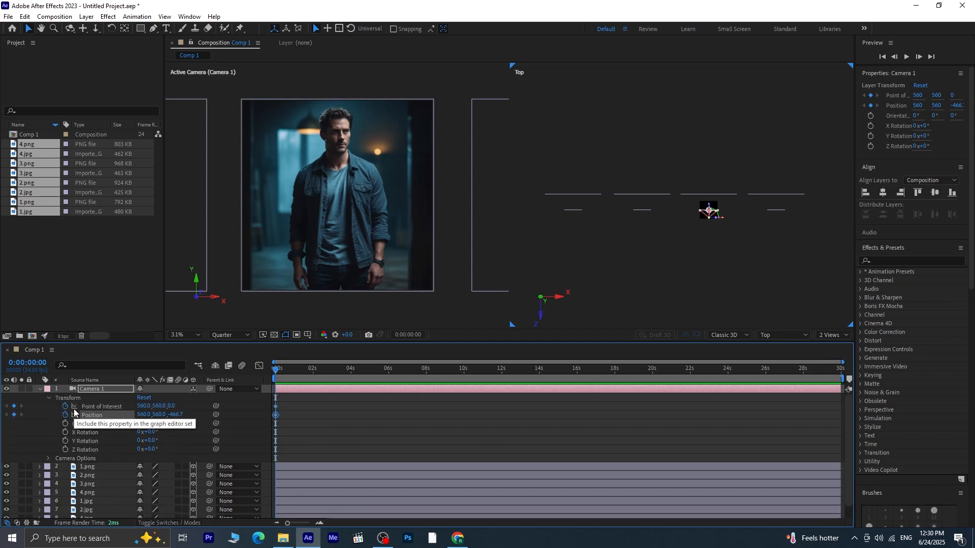
pyautogui.press('u')
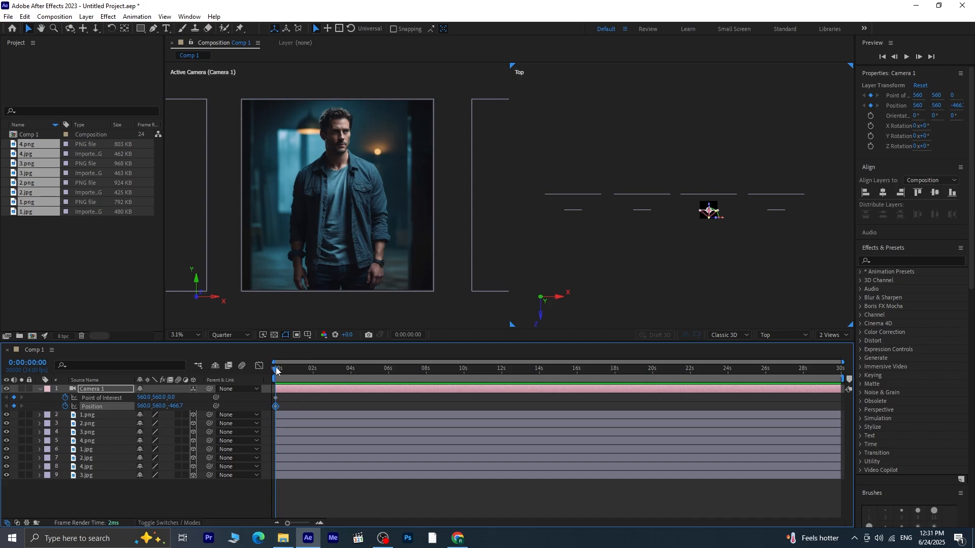
# Move the camera to X -7984 in front of image 1 at 0 seconds, and hold it there with keyframes on both properties at 0:00:01:23.
pyautogui.click(275, 397)
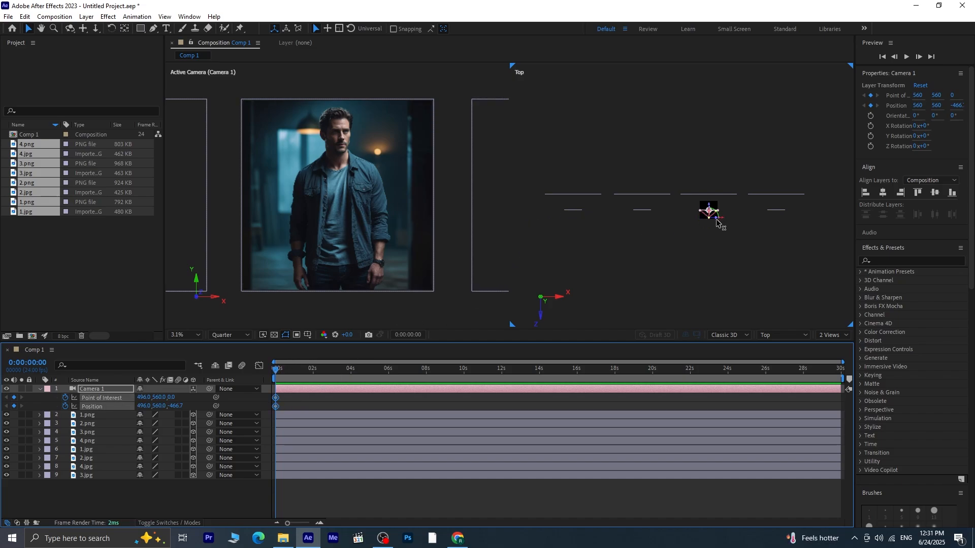
pyautogui.moveTo(723, 217); pyautogui.dragTo(587, 244)
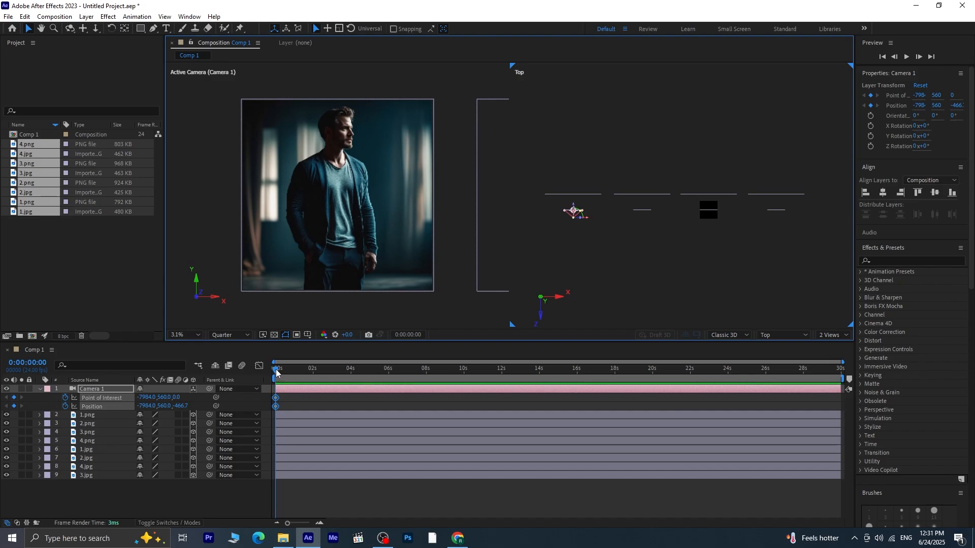
pyautogui.moveTo(276, 373); pyautogui.dragTo(314, 420)
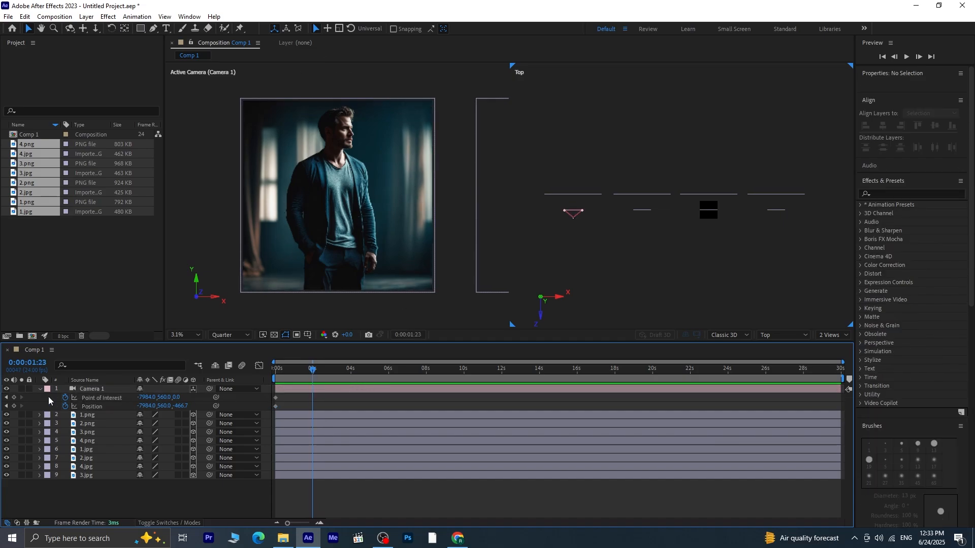
pyautogui.click(14, 397)
pyautogui.click(13, 406)
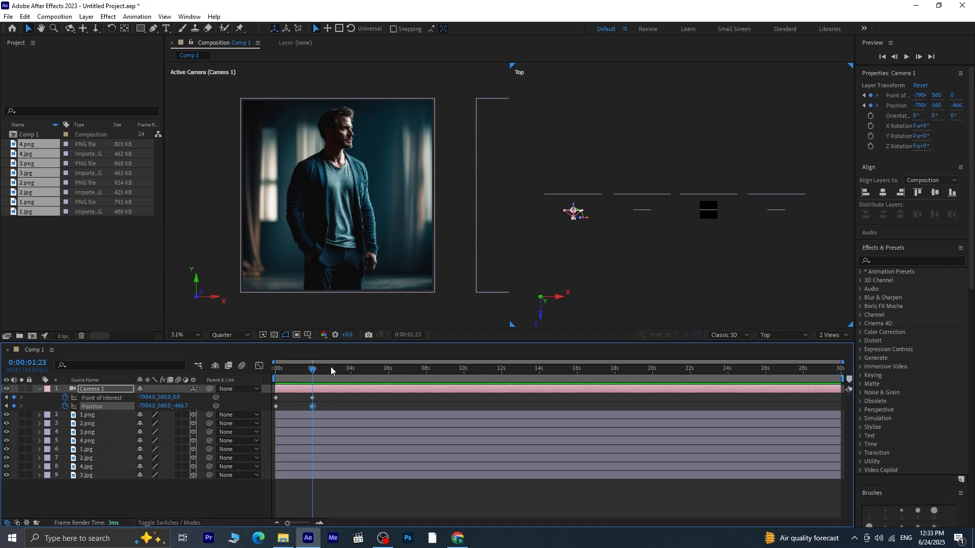
# At 0:00:04:00 move the camera to X -3632 in front of image 2, and hold it with keyframes on both properties at 0:00:06:01.
pyautogui.moveTo(314, 373); pyautogui.dragTo(351, 422)
pyautogui.moveTo(586, 220); pyautogui.dragTo(657, 255)
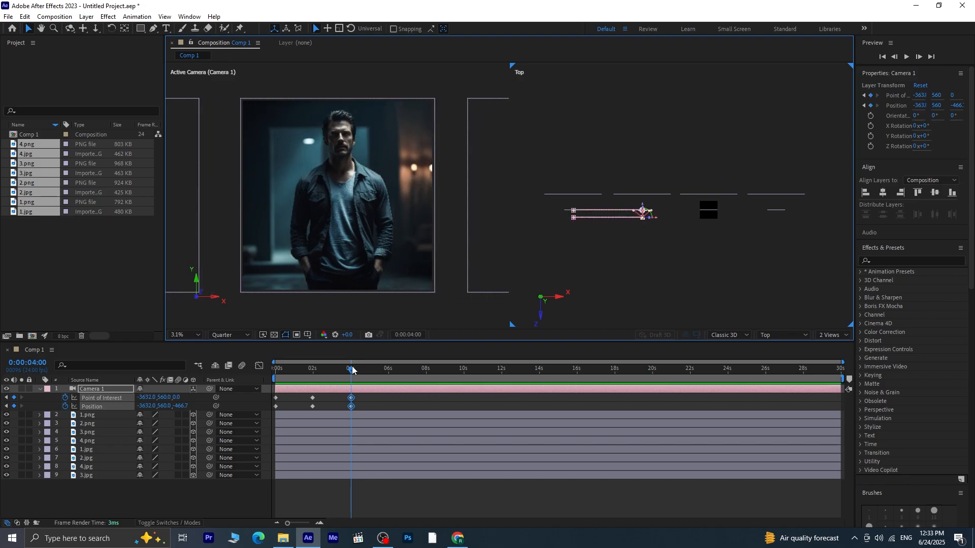
pyautogui.moveTo(352, 369); pyautogui.dragTo(389, 416)
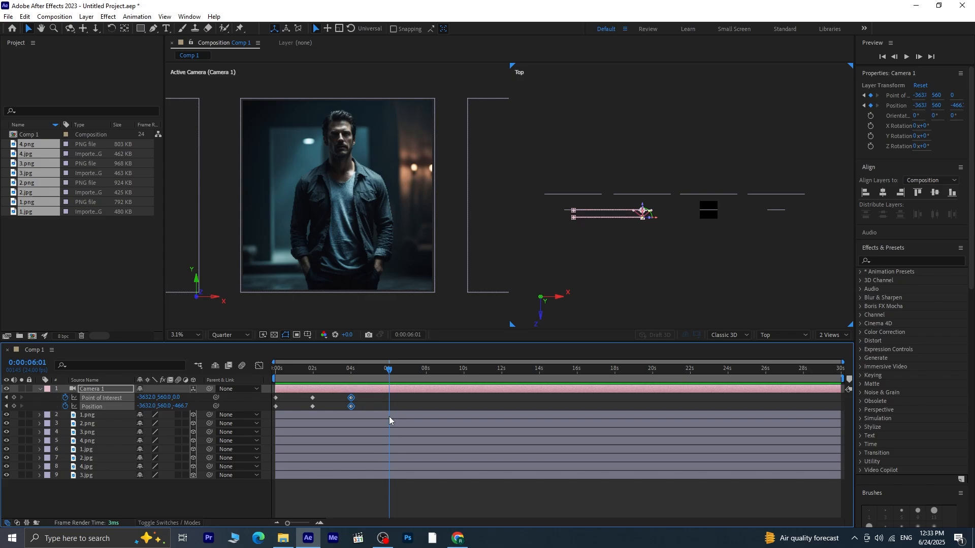
pyautogui.click(13, 397)
pyautogui.click(14, 406)
# At about 8 seconds move the camera to X 560 in front of image 3, and hold it with keyframes on both properties at 0:00:09:22.
pyautogui.moveTo(392, 375); pyautogui.dragTo(427, 429)
pyautogui.moveTo(428, 432); pyautogui.dragTo(426, 434)
pyautogui.moveTo(660, 222); pyautogui.dragTo(723, 270)
pyautogui.press('space')
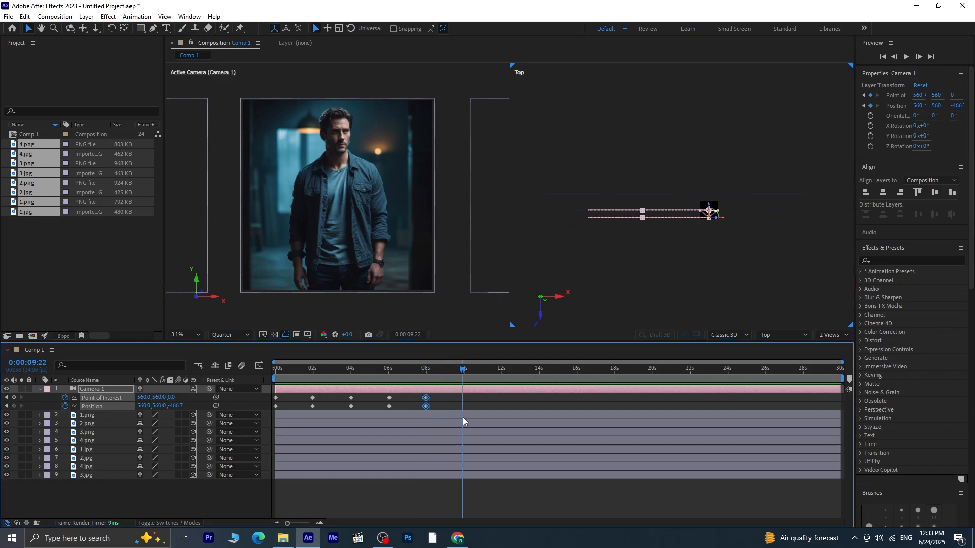
pyautogui.click(14, 397)
pyautogui.click(13, 406)
# At 0:00:12:00 move the camera to X 4816 in front of image 4, and hold it with keyframes on both properties at 0:00:14:01.
pyautogui.moveTo(465, 373); pyautogui.dragTo(503, 420)
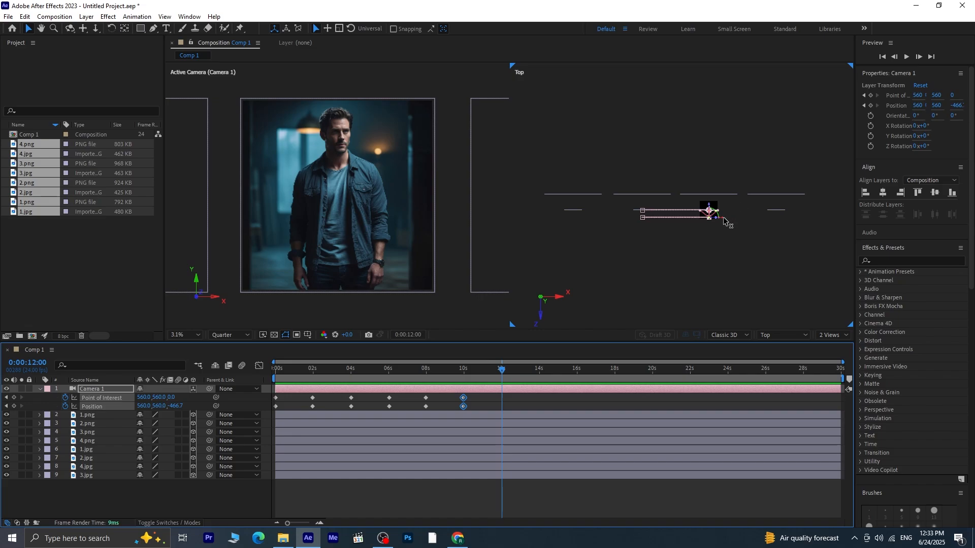
pyautogui.moveTo(728, 217); pyautogui.dragTo(791, 268)
pyautogui.press('space')
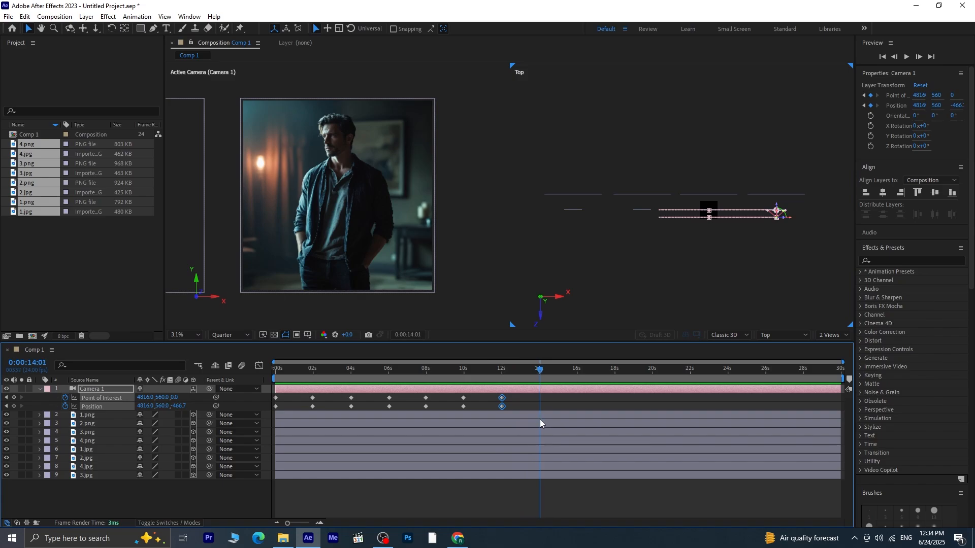
pyautogui.click(14, 398)
pyautogui.click(13, 406)
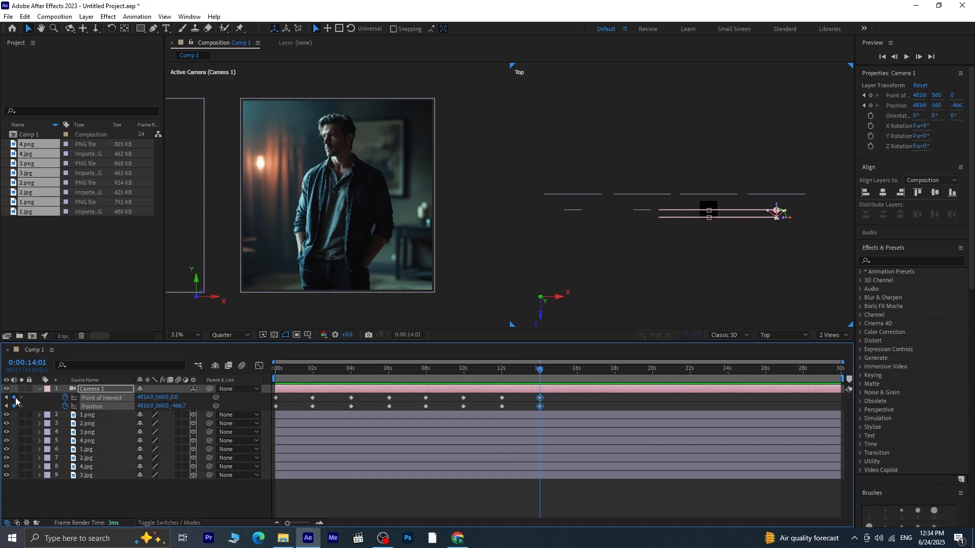
# Preview the camera move from the start through all four images, and return to 0 seconds.
pyautogui.click(262, 492)
pyautogui.moveTo(534, 376); pyautogui.dragTo(243, 388)
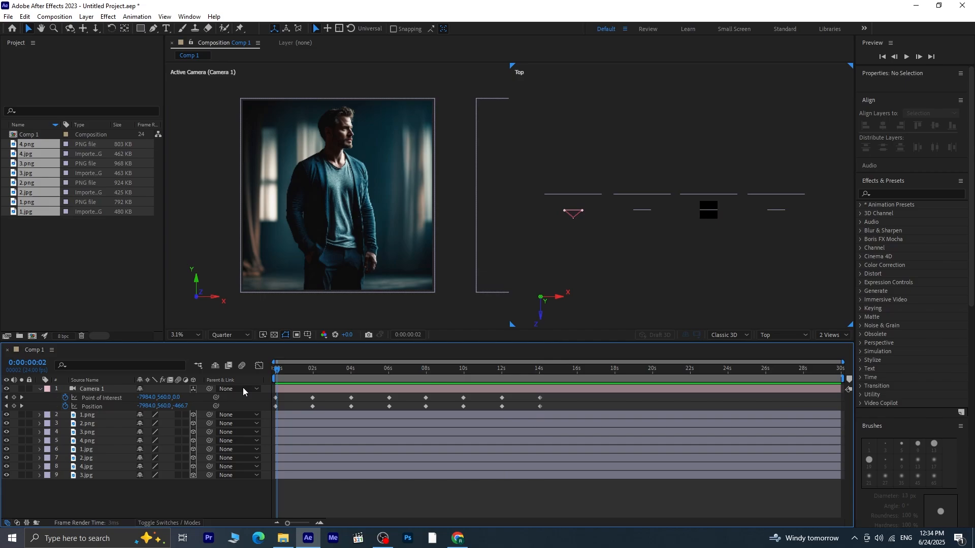
pyautogui.press('space')
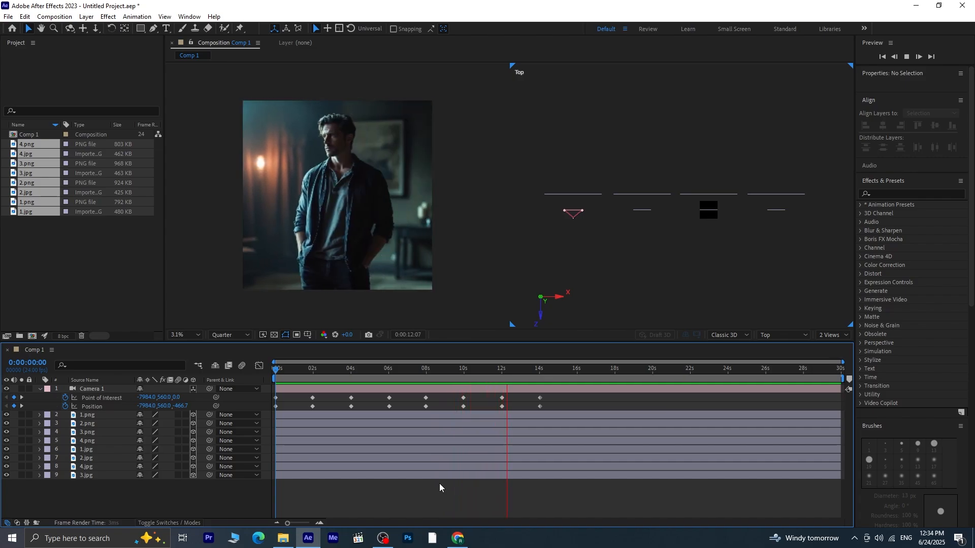
pyautogui.press('space')
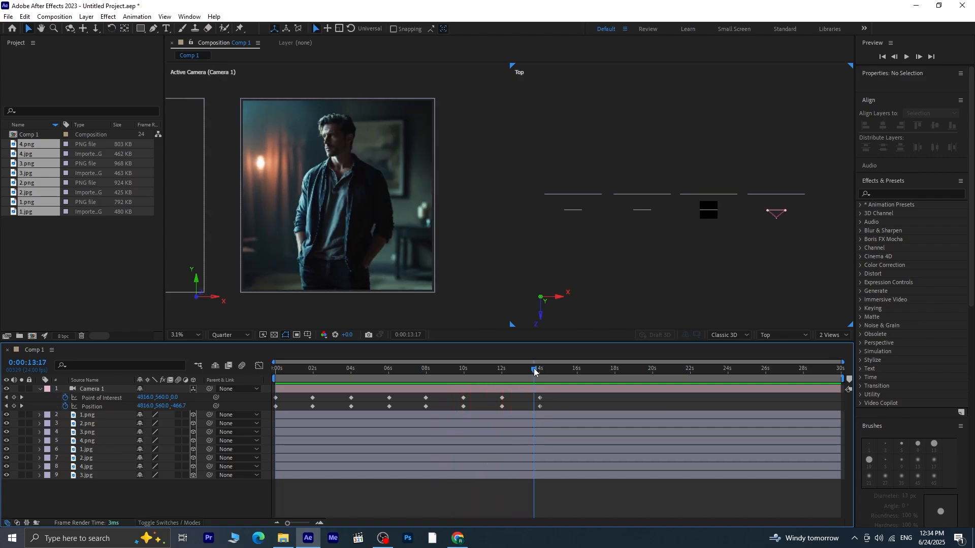
pyautogui.press('space')
pyautogui.press('Home')
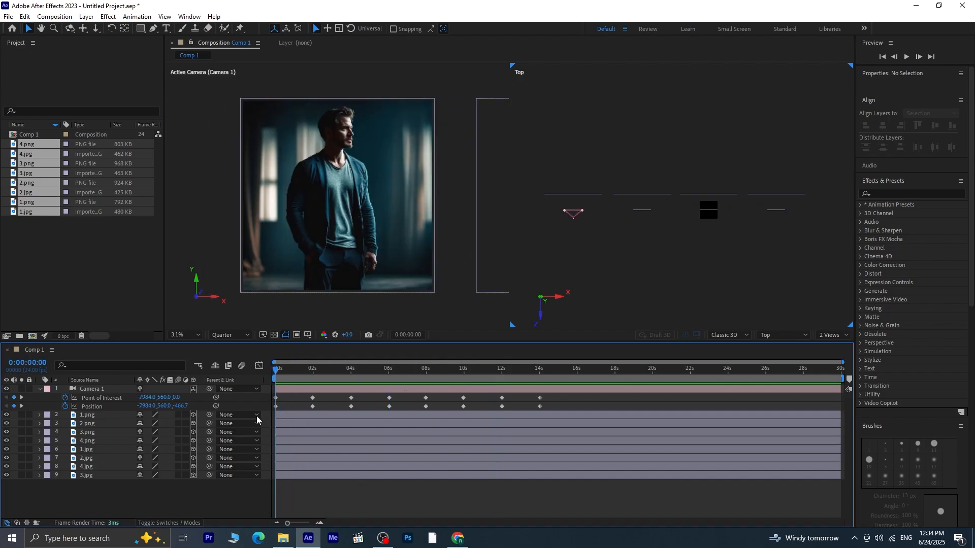
# Shift the camera's hold keyframes at about 2, 6, 10 and 14 seconds together roughly 0.4 seconds earlier.
pyautogui.moveTo(318, 395); pyautogui.dragTo(306, 412)
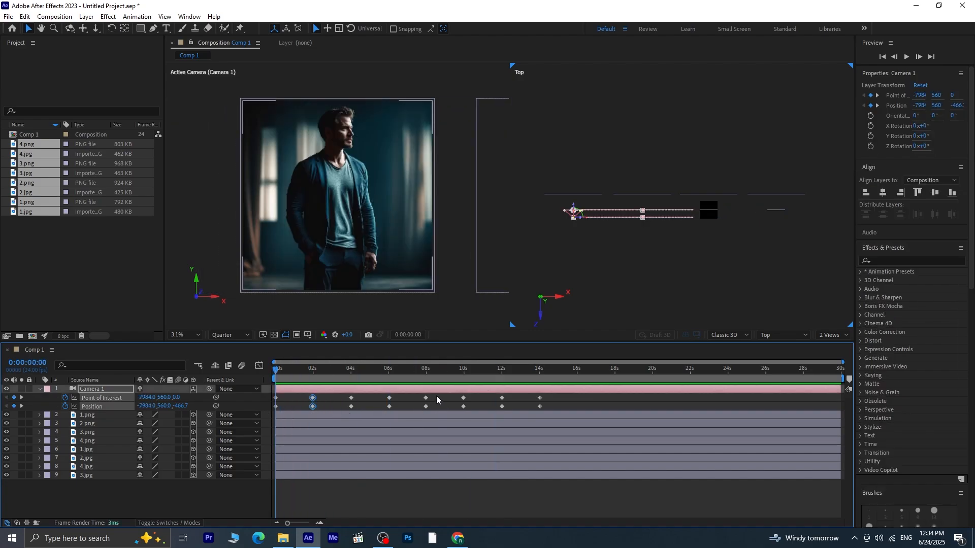
pyautogui.moveTo(400, 395); pyautogui.dragTo(384, 408)
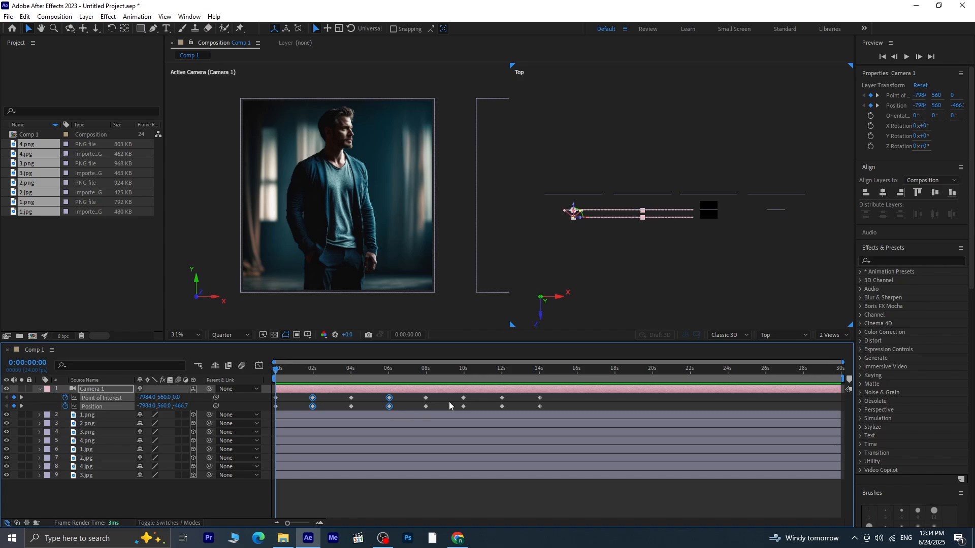
pyautogui.moveTo(469, 403); pyautogui.dragTo(457, 410)
pyautogui.moveTo(540, 397); pyautogui.dragTo(532, 417)
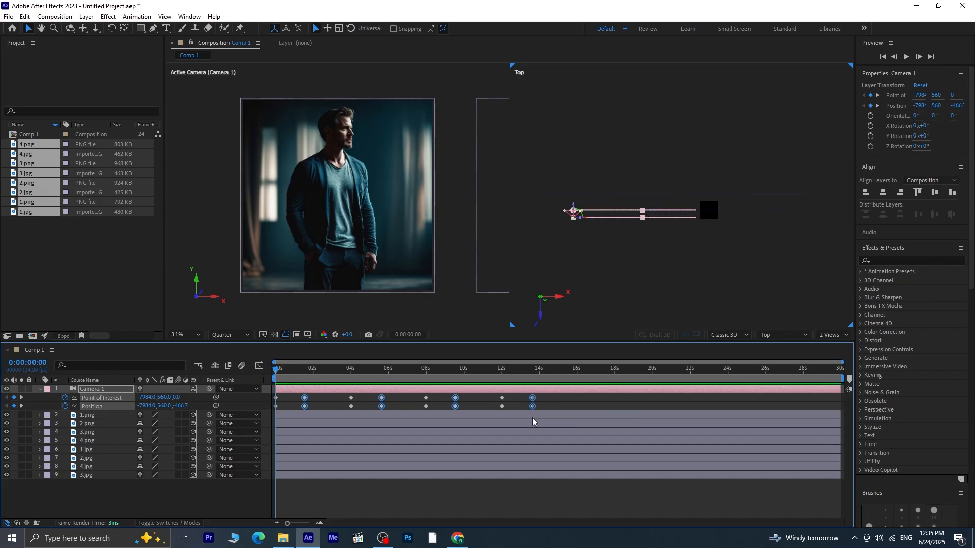
pyautogui.click(556, 401)
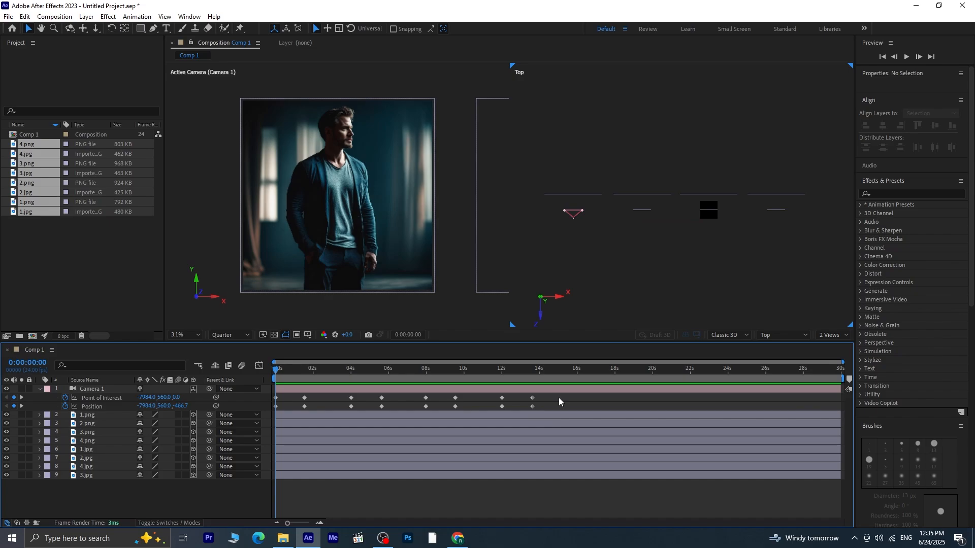
# Stretch all the camera keyframes proportionally in time so the last pair lands at about 22 seconds.
pyautogui.moveTo(559, 395); pyautogui.dragTo(272, 412)
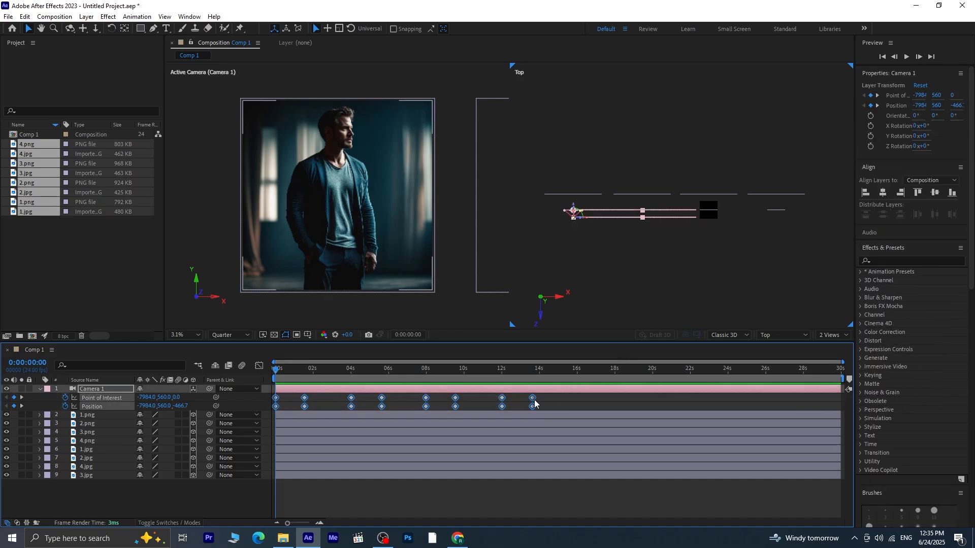
pyautogui.moveTo(533, 399); pyautogui.dragTo(270, 416)
pyautogui.moveTo(551, 399); pyautogui.dragTo(691, 408)
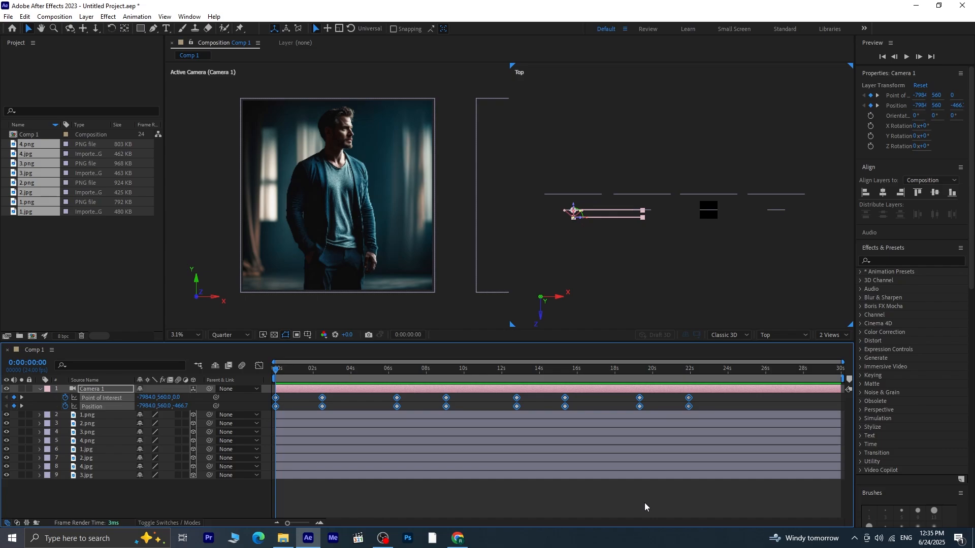
pyautogui.click(644, 502)
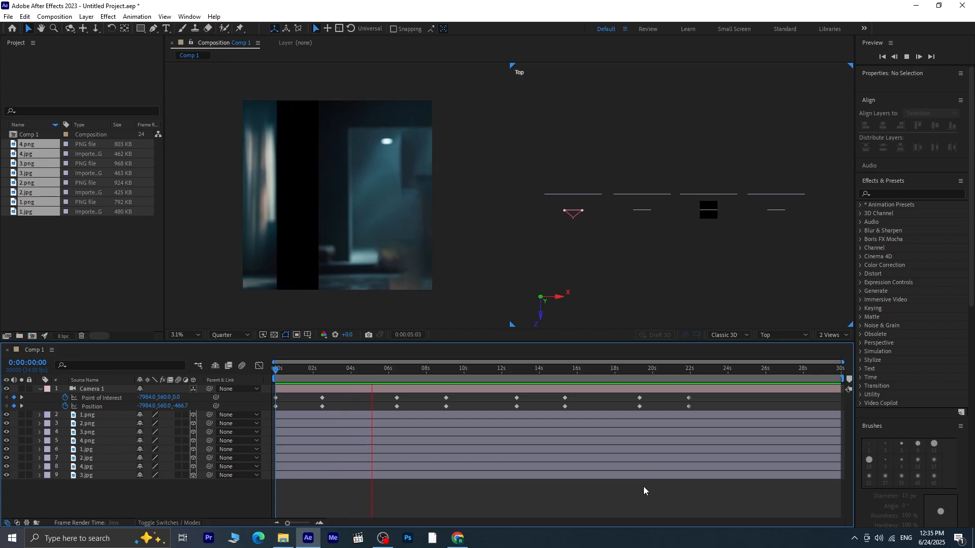
# Compress all the camera keyframes proportionally in time so the last pair lands at about 18 seconds.
pyautogui.press('space')
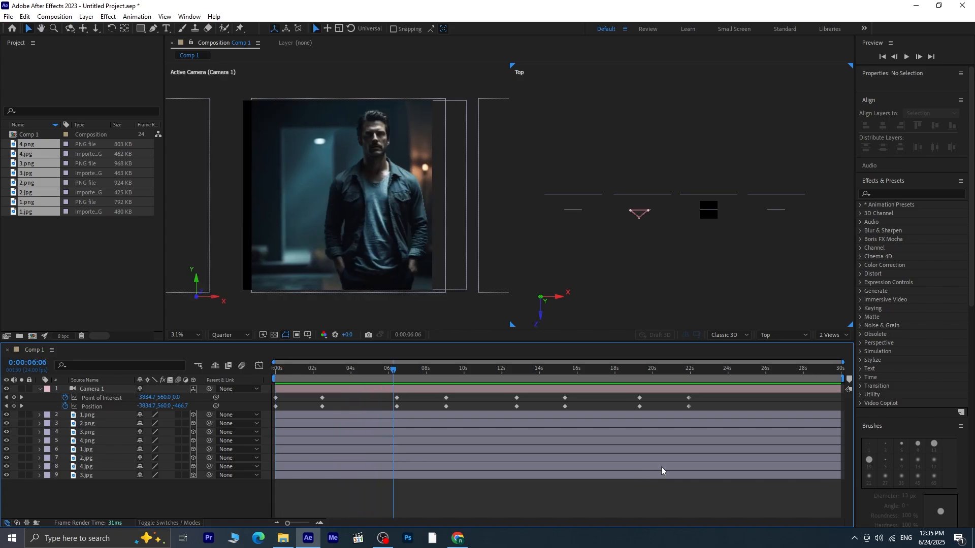
pyautogui.moveTo(715, 395); pyautogui.dragTo(276, 406)
pyautogui.moveTo(689, 397); pyautogui.dragTo(618, 398)
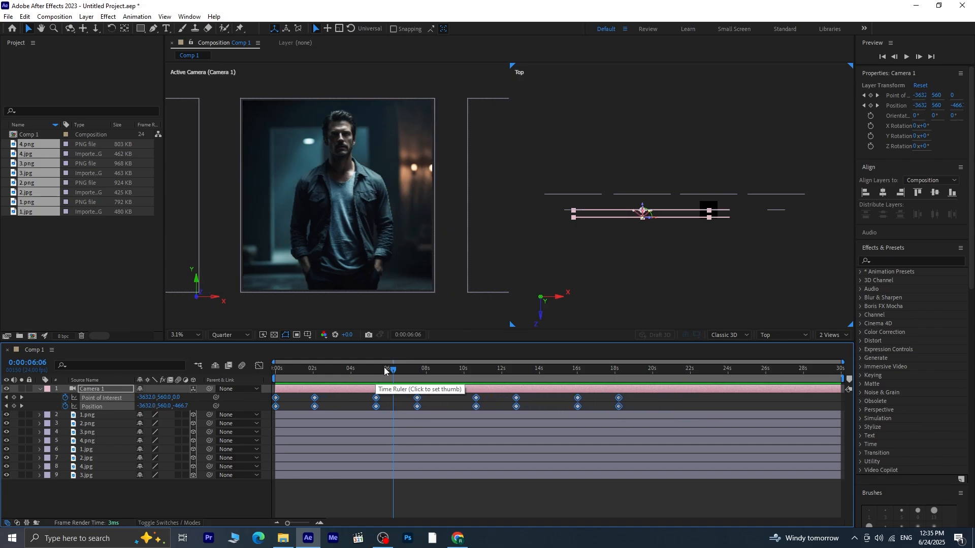
# Preview the retimed camera move from the start past image 2, and return to 0 seconds.
pyautogui.moveTo(384, 371); pyautogui.dragTo(275, 371)
pyautogui.click(401, 493)
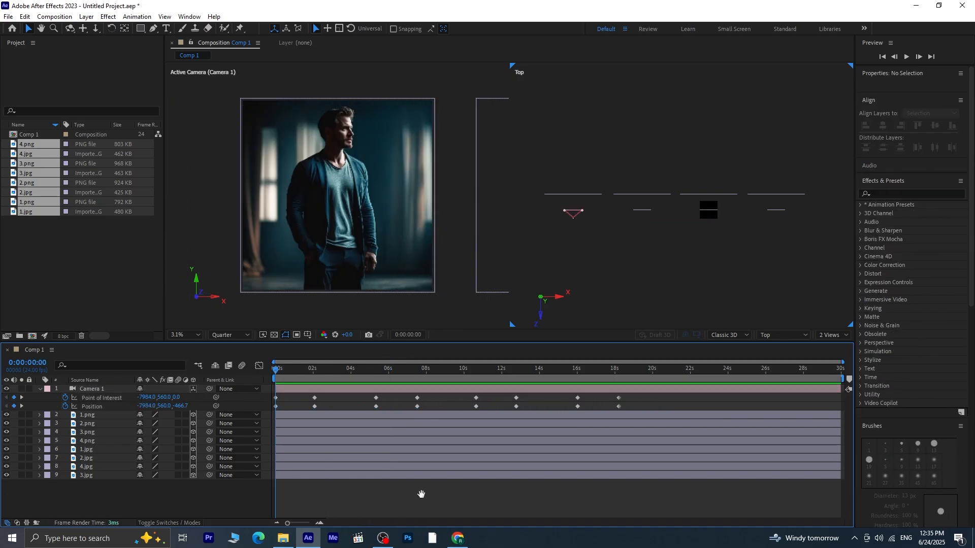
pyautogui.press('space')
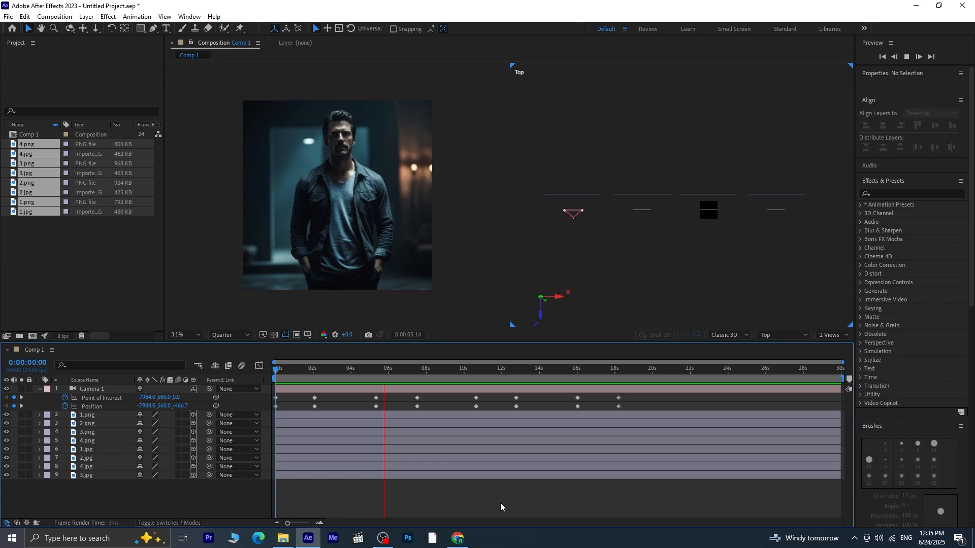
pyautogui.press('space')
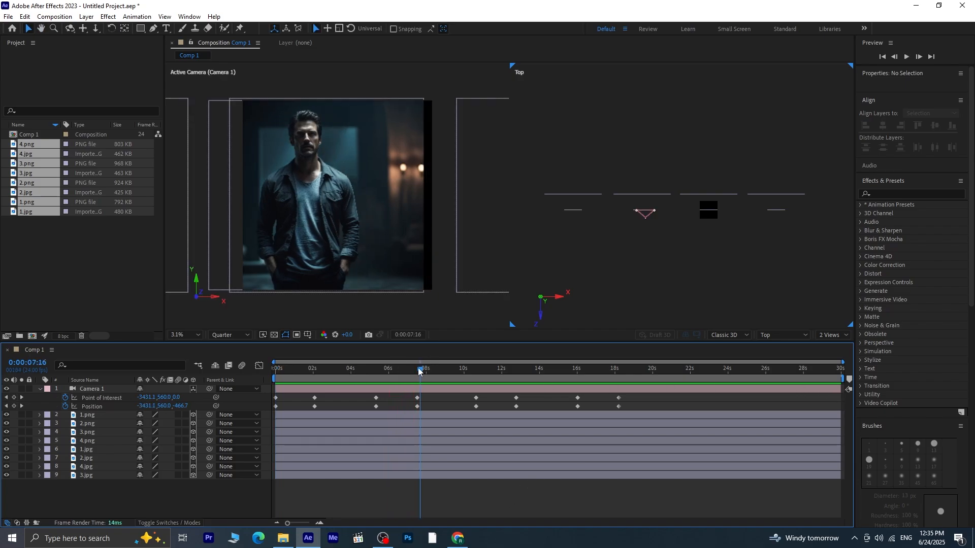
pyautogui.moveTo(419, 371); pyautogui.dragTo(245, 398)
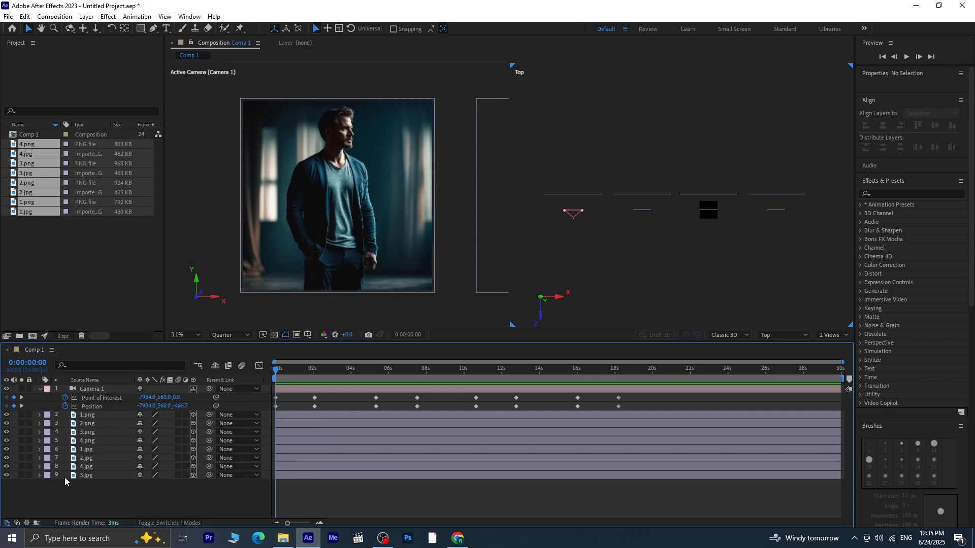
# Create a null object, parent Camera 1 to it, and make the null a 3D layer.
pyautogui.rightClick(87, 492)
pyautogui.moveTo(174, 378)
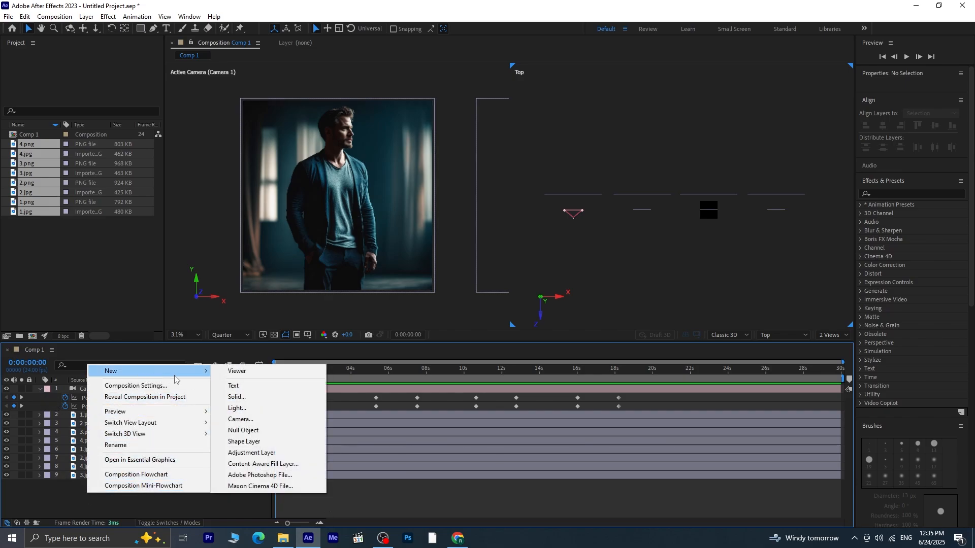
pyautogui.click(243, 431)
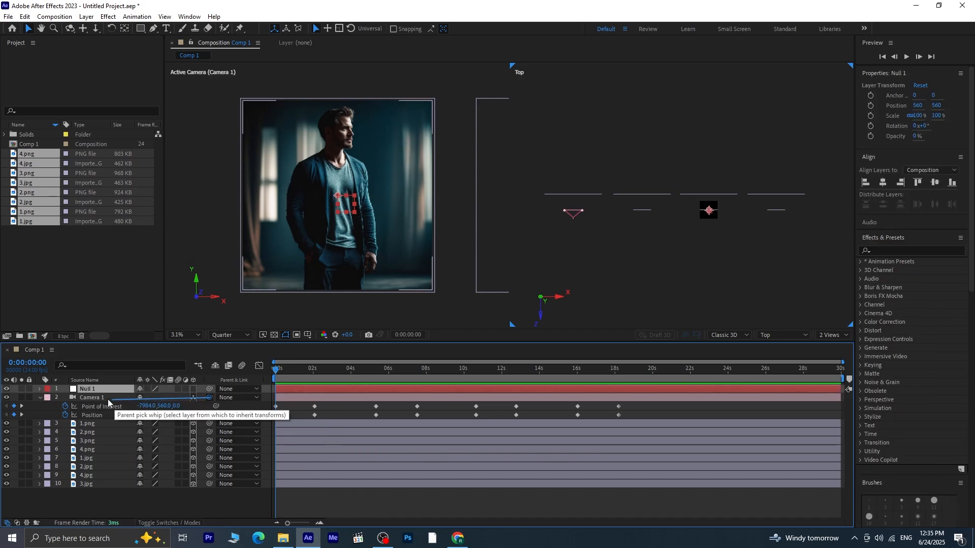
pyautogui.moveTo(209, 398); pyautogui.dragTo(87, 389)
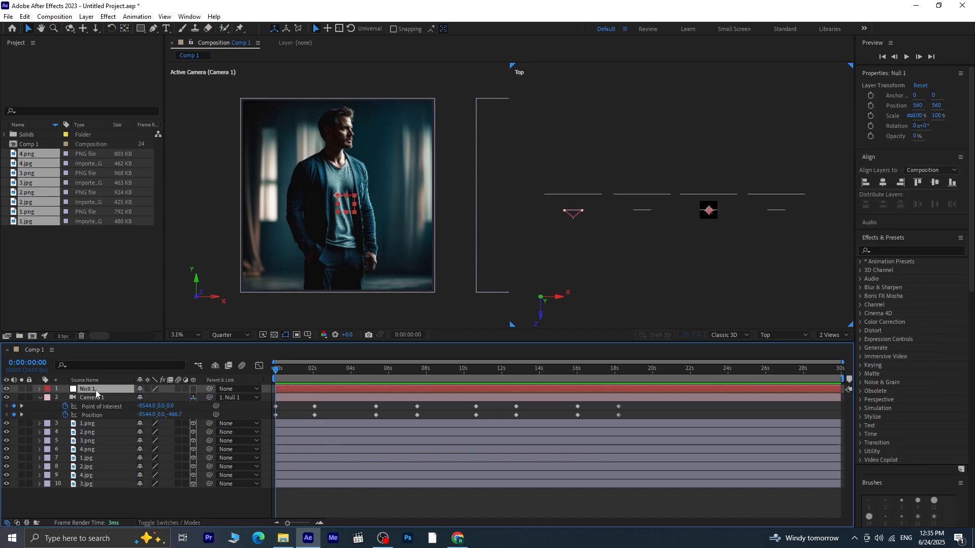
pyautogui.press('p')
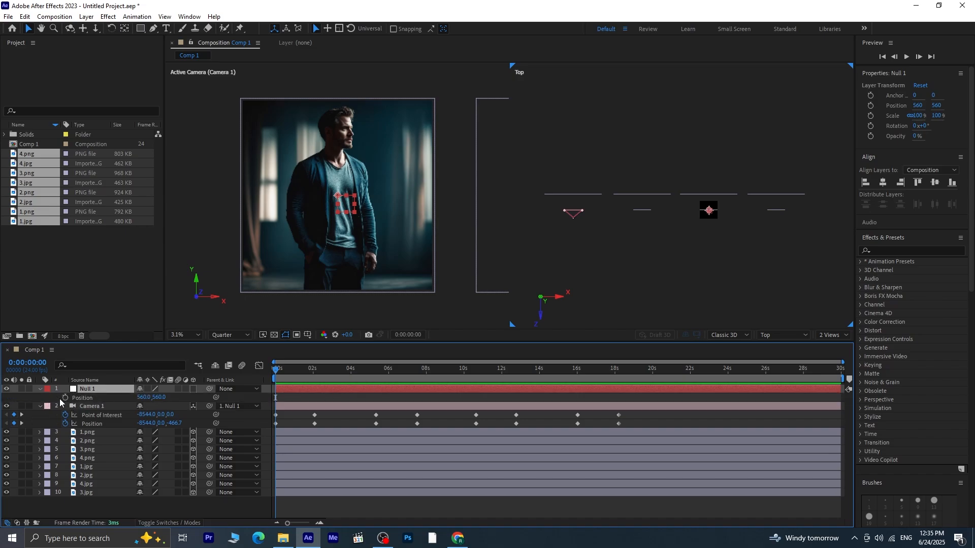
pyautogui.click(193, 389)
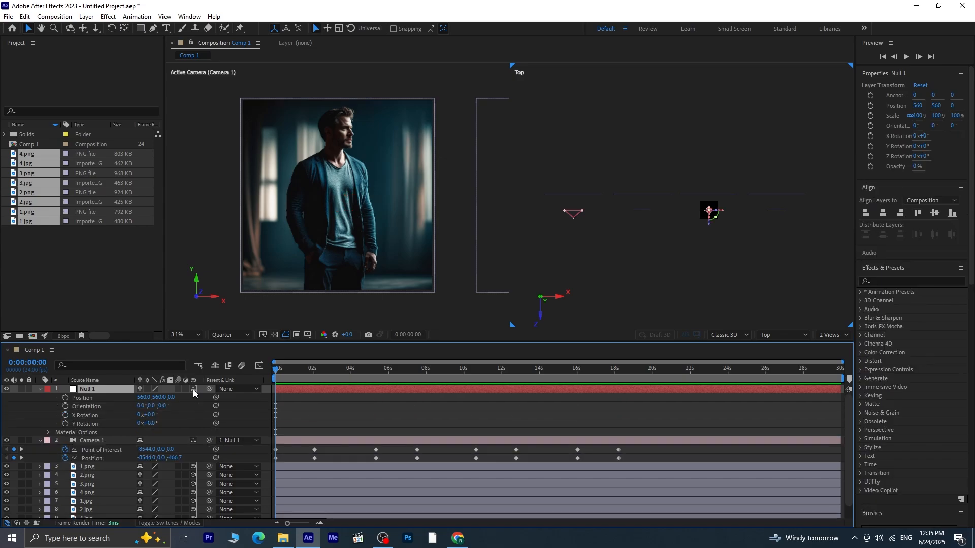
pyautogui.click(65, 399)
pyautogui.click(65, 406)
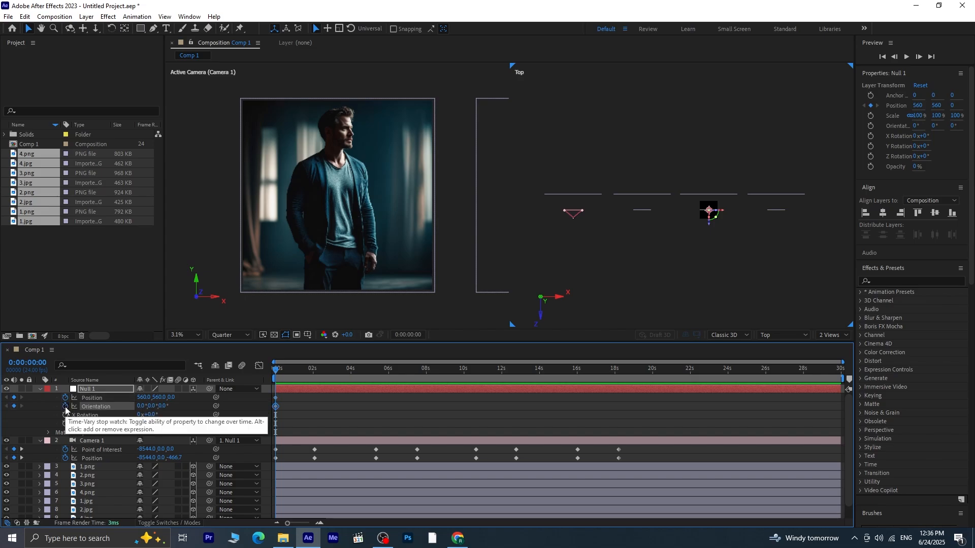
pyautogui.press('u')
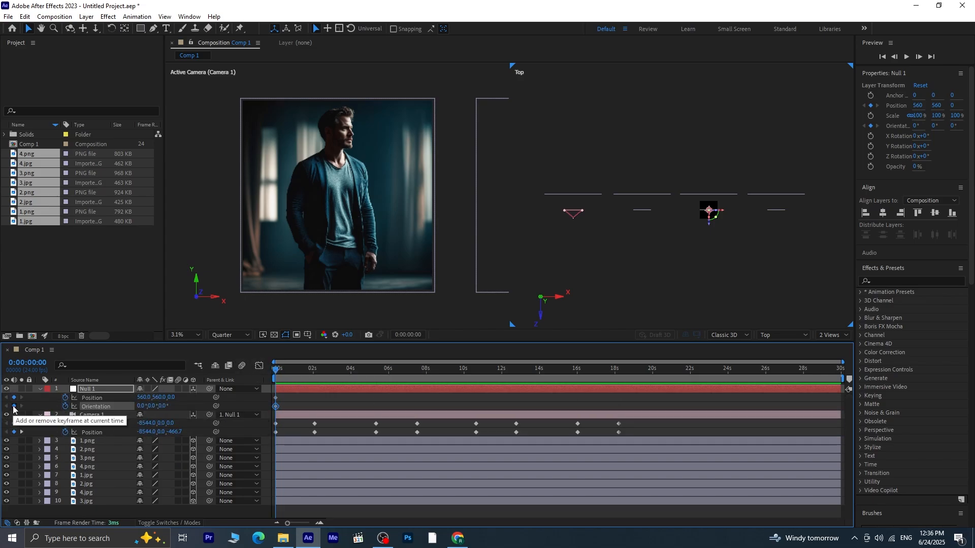
# Clear the null's keyframes at 0 seconds and start its Position and Orientation keyframes at the camera keyframe at 0:00:02:01.
pyautogui.click(21, 424)
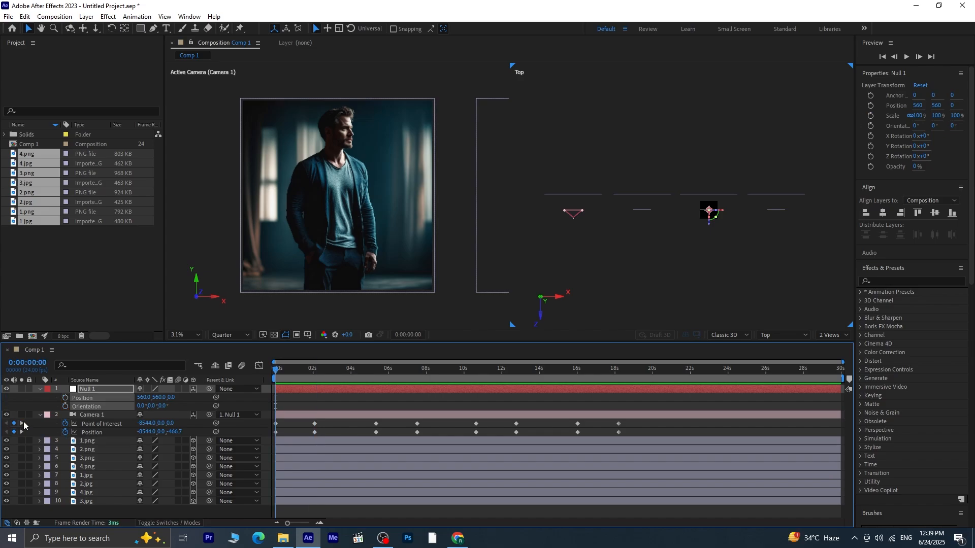
pyautogui.press('Delete')
pyautogui.click(65, 398)
pyautogui.click(65, 406)
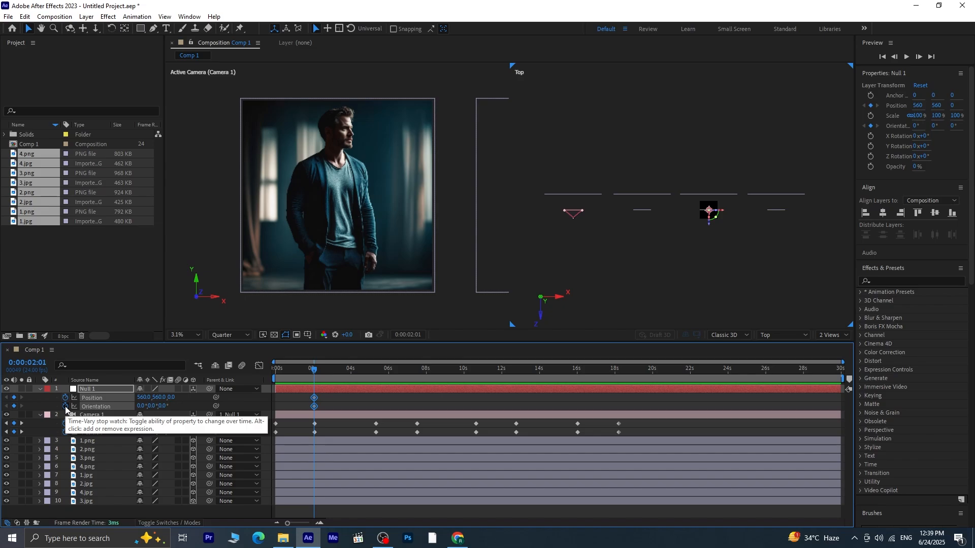
# Add Position and Orientation keyframes to the null at the camera keyframe at 0:00:07:12.
pyautogui.click(21, 424)
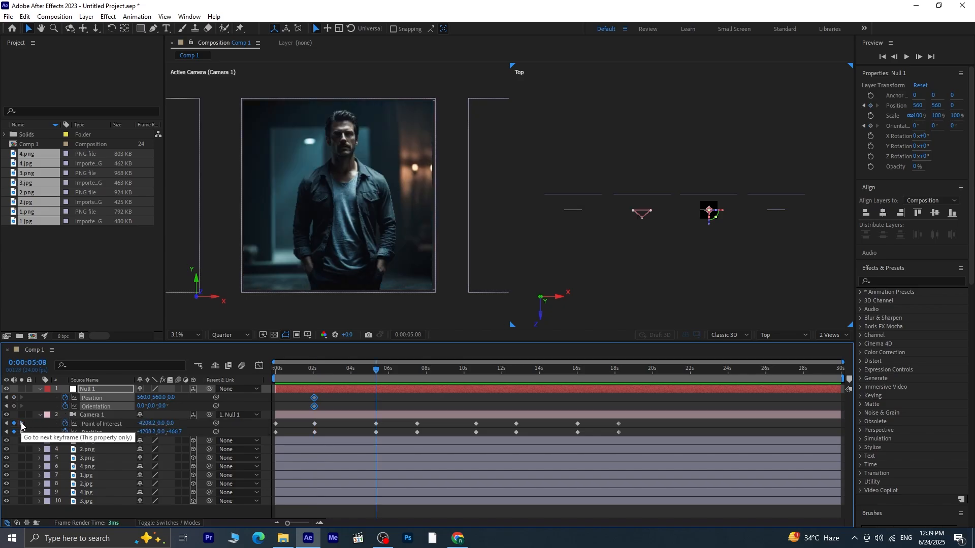
pyautogui.click(21, 424)
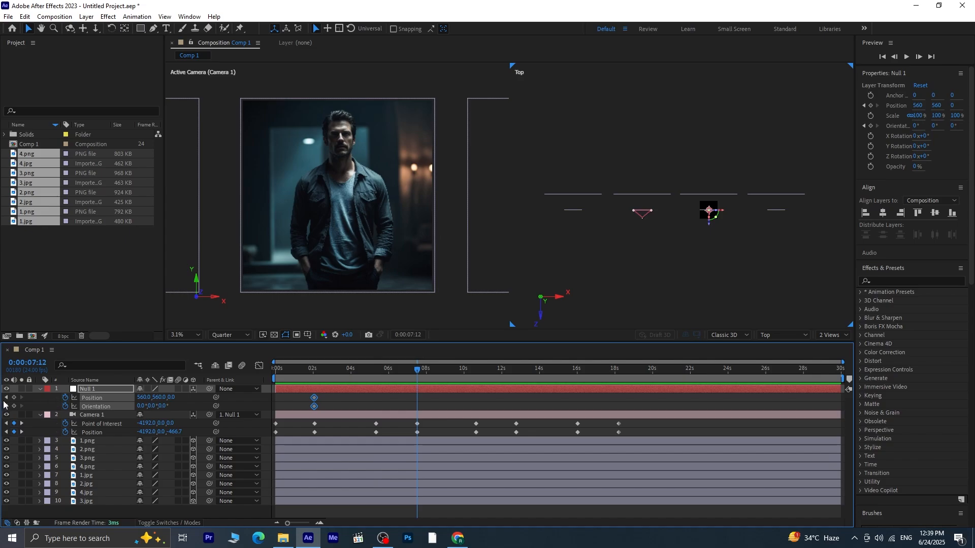
pyautogui.click(14, 397)
pyautogui.click(14, 406)
# Add Position and Orientation keyframes to the null at the camera keyframe at 0:00:12:18.
pyautogui.click(21, 428)
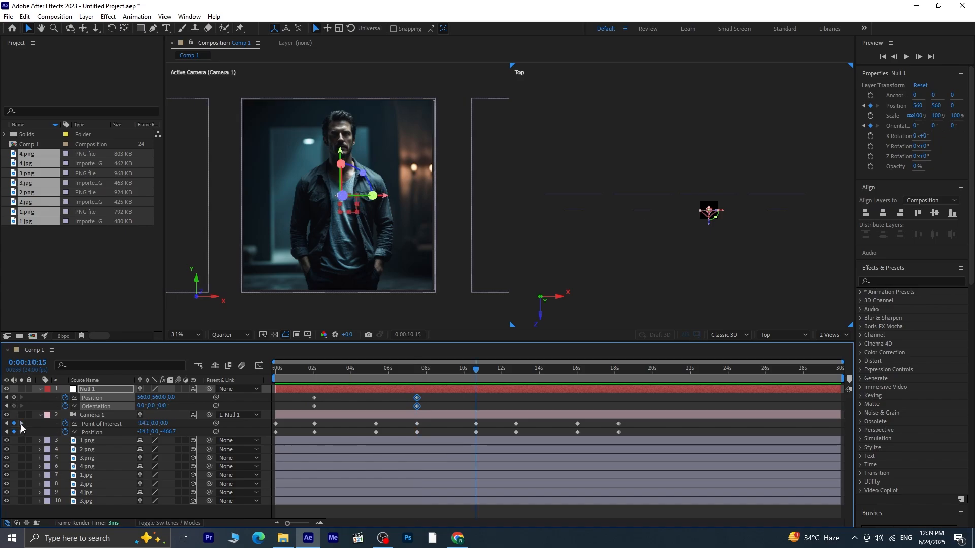
pyautogui.click(21, 428)
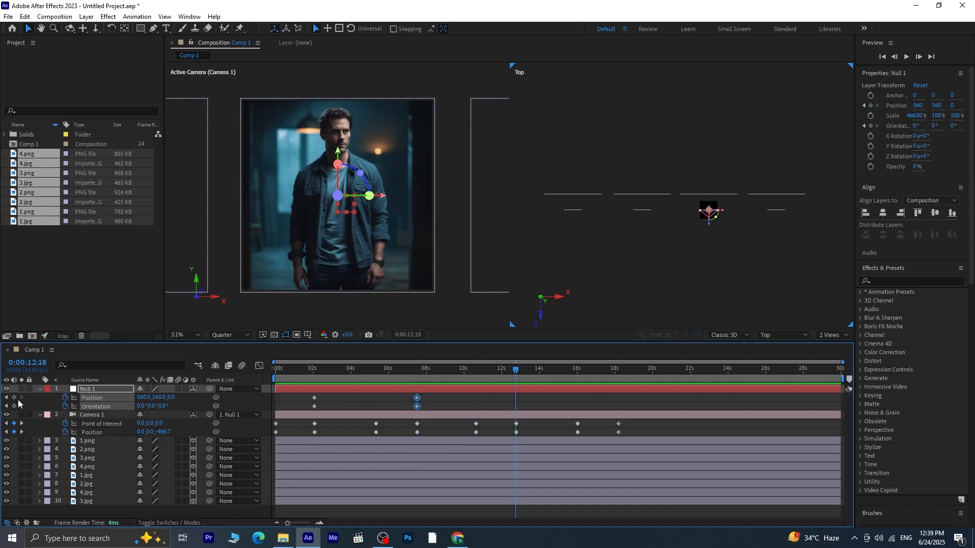
pyautogui.click(14, 397)
pyautogui.click(14, 406)
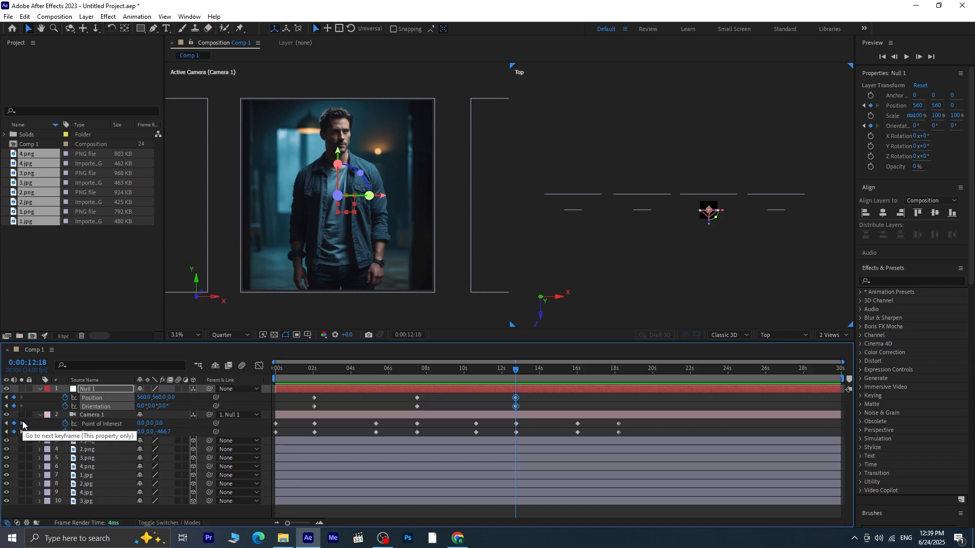
# Add Position and Orientation keyframes to the null at the last camera keyframe at 0:00:18:05.
pyautogui.click(22, 424)
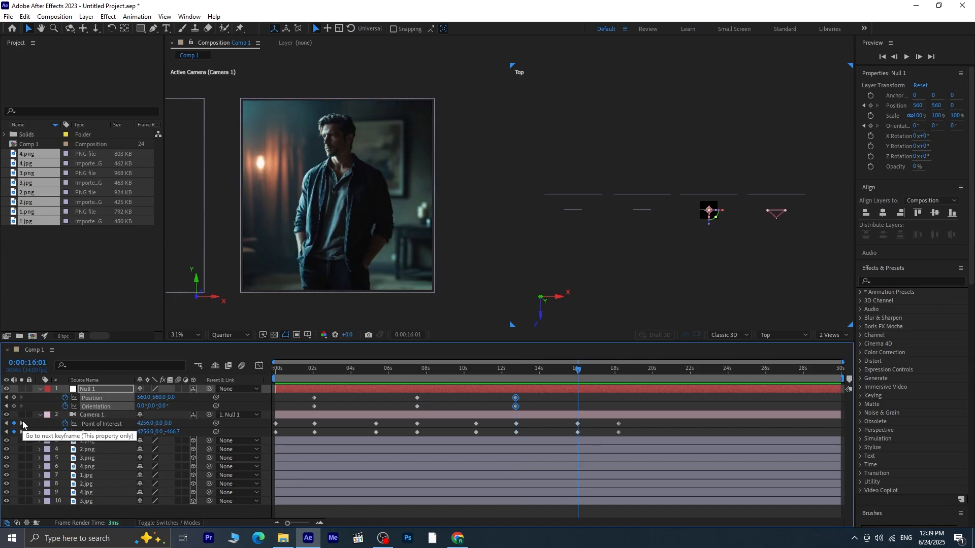
pyautogui.click(22, 423)
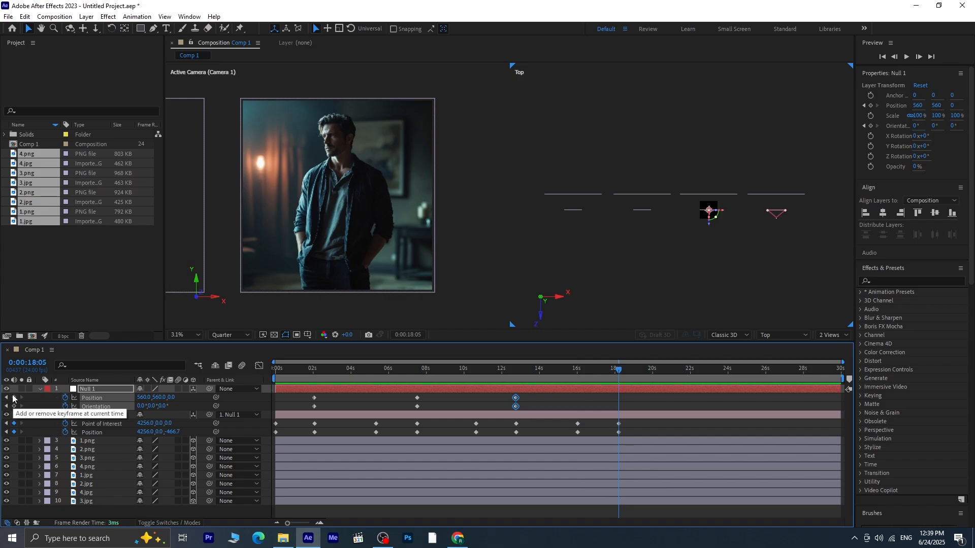
pyautogui.click(13, 399)
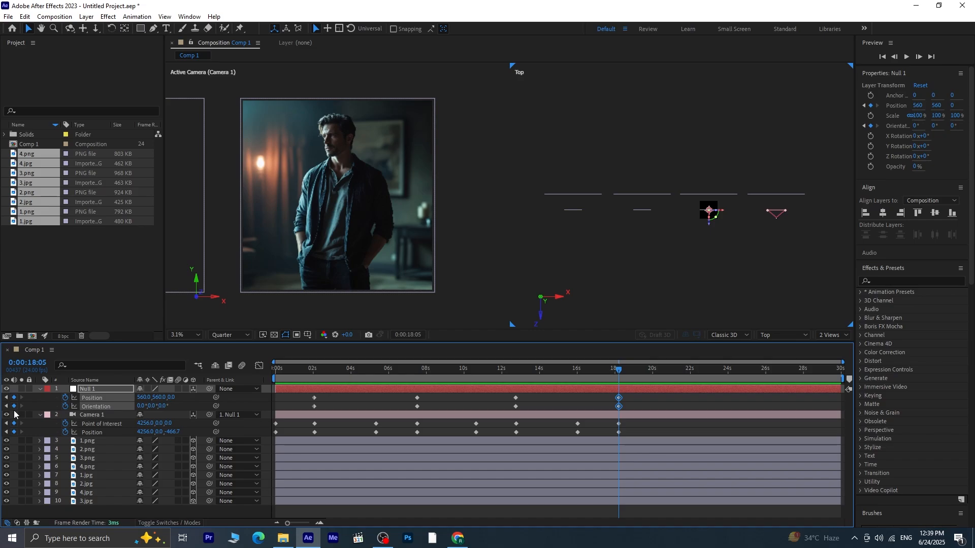
pyautogui.click(681, 395)
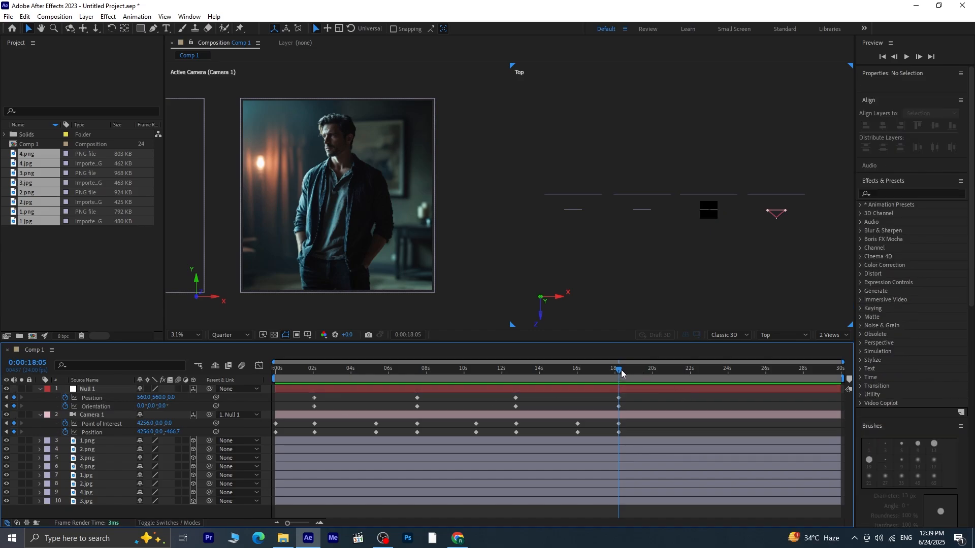
# At 0 seconds, push the null closer to image 1 by setting its Position to Y 437 and Z 121.
pyautogui.moveTo(620, 370); pyautogui.dragTo(253, 437)
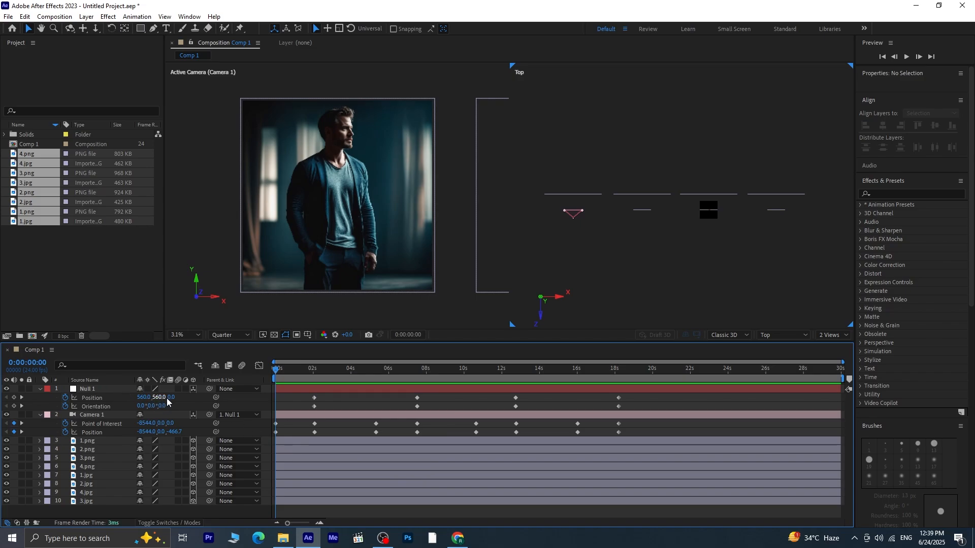
pyautogui.click(290, 391)
pyautogui.moveTo(170, 397); pyautogui.dragTo(213, 401)
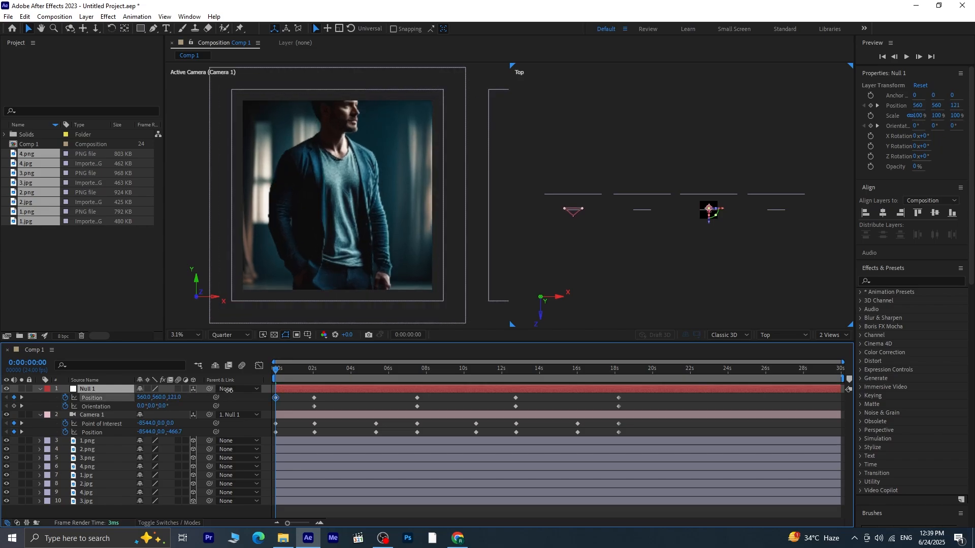
pyautogui.moveTo(160, 397); pyautogui.dragTo(76, 425)
# Undo the trial Orientation change, remove all Orientation keyframes from the null, and display only its keyframed Position.
pyautogui.moveTo(145, 405); pyautogui.dragTo(135, 409)
pyautogui.hotkey('ctrl', 'z')
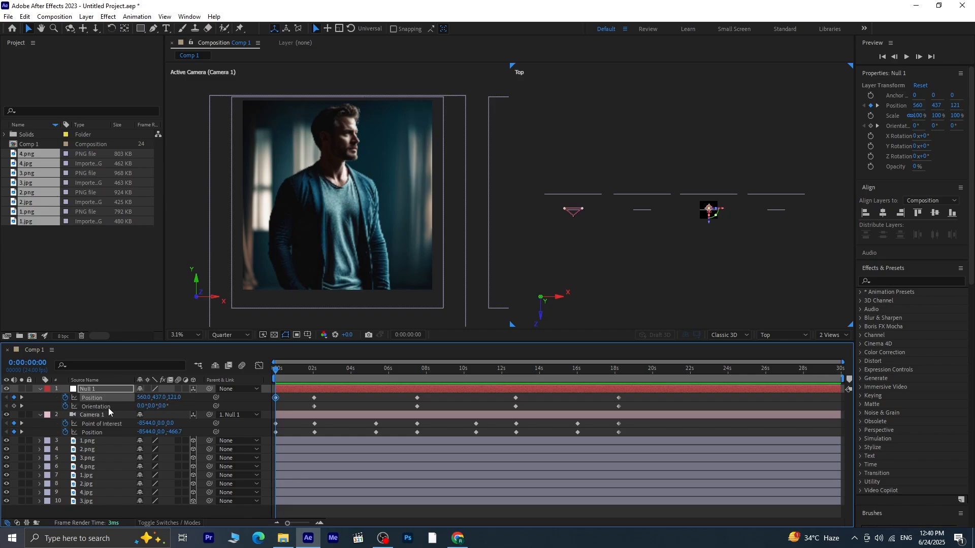
pyautogui.click(65, 406)
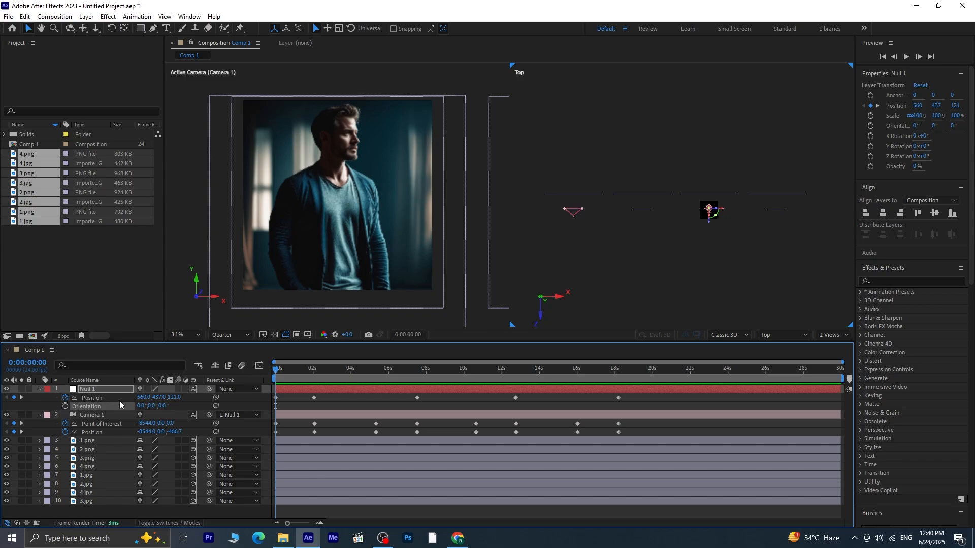
pyautogui.press('u')
pyautogui.press('u')
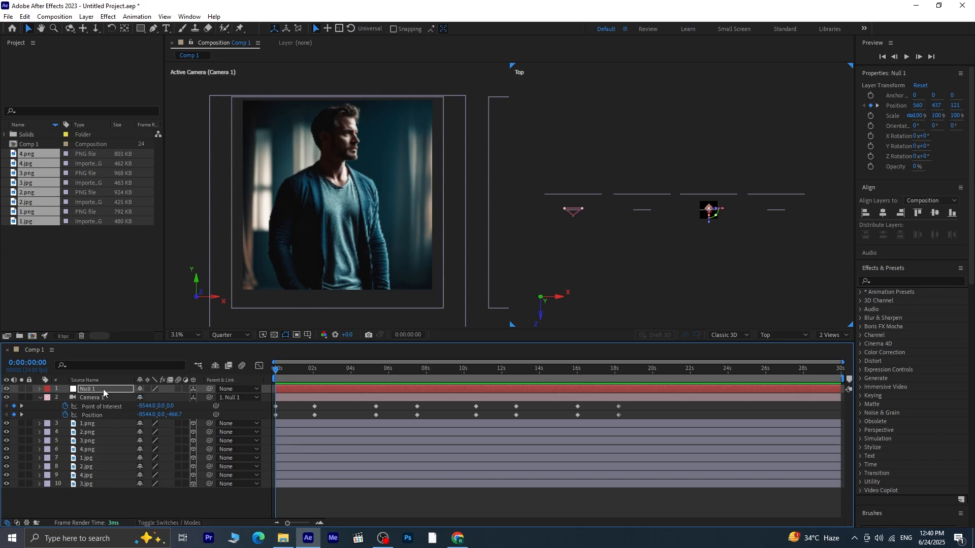
pyautogui.press('u')
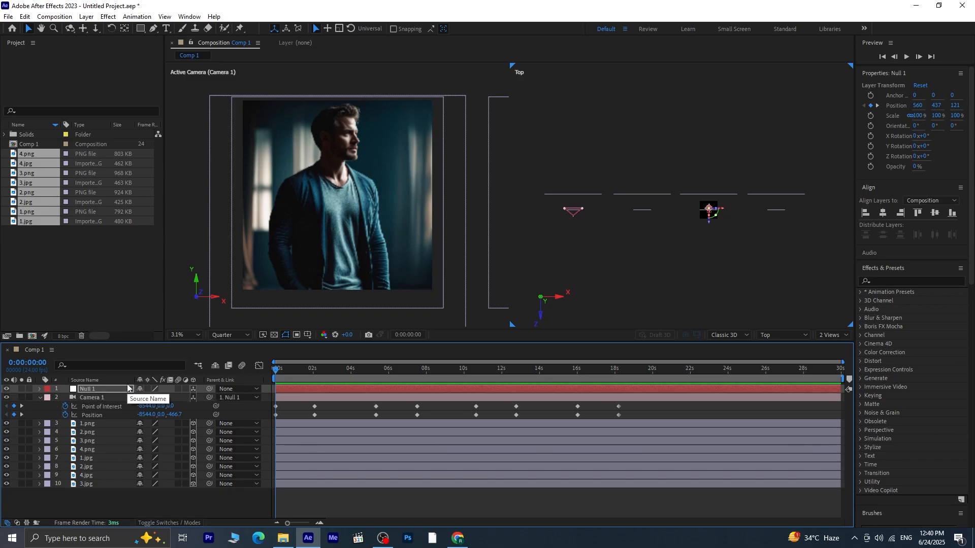
pyautogui.press('u')
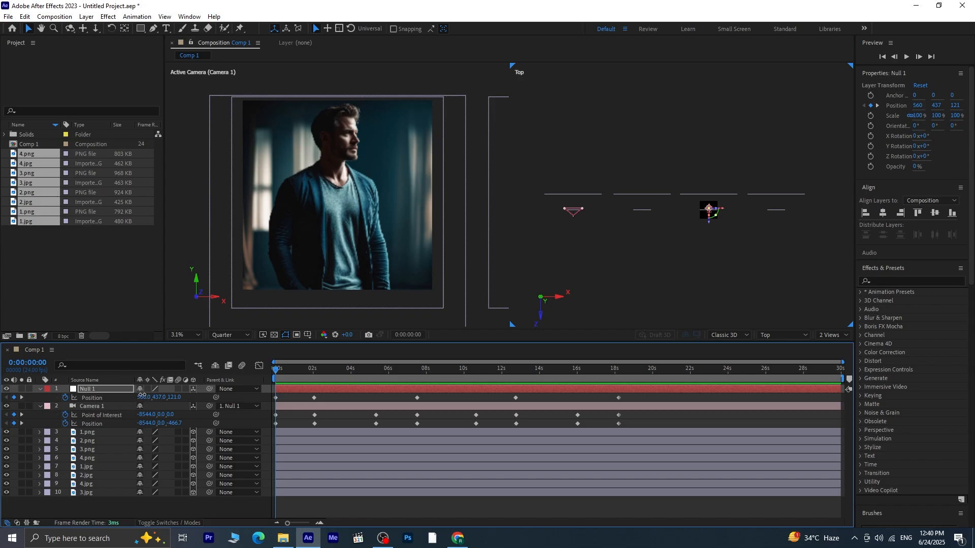
# Set the null's Position X to 430 at 0 seconds and preview the move from the start to about 5 seconds.
pyautogui.moveTo(142, 395); pyautogui.dragTo(88, 407)
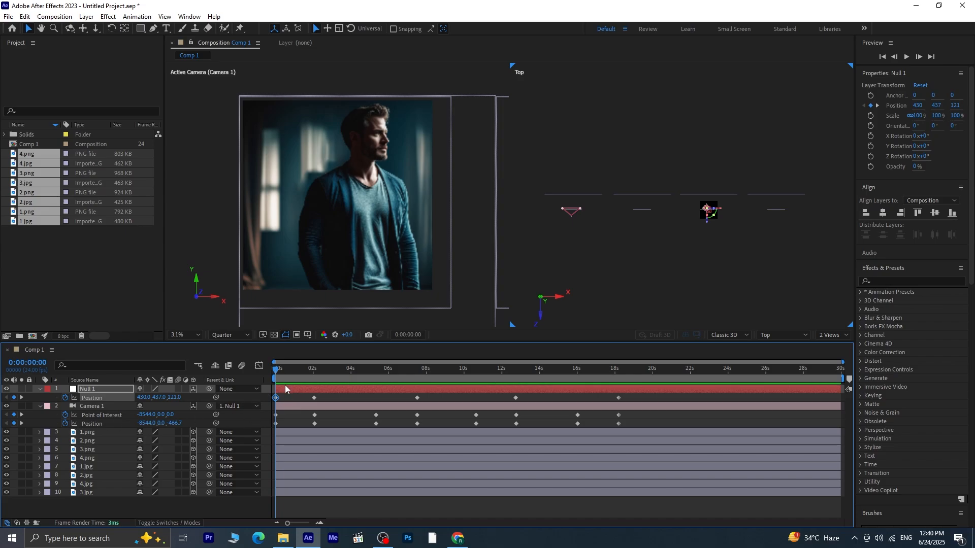
pyautogui.press('space')
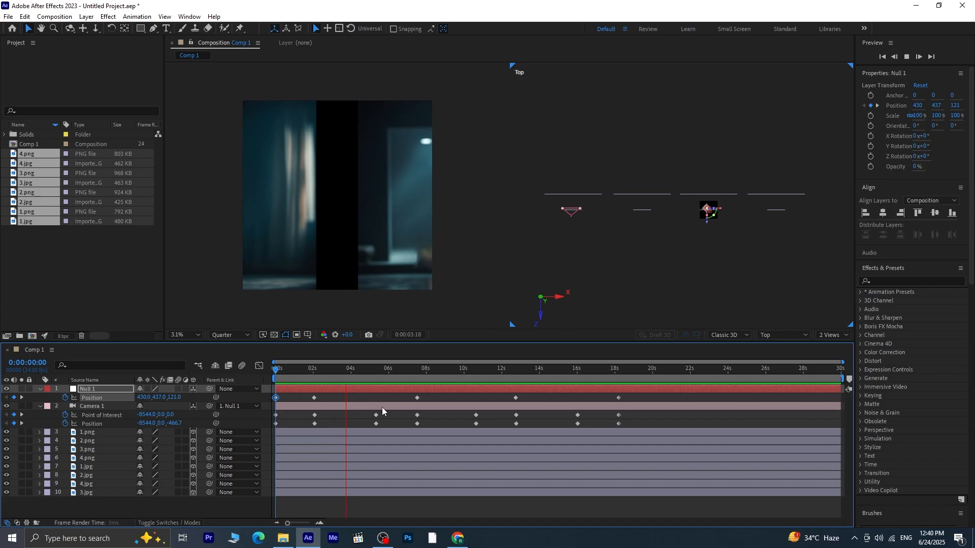
pyautogui.press('space')
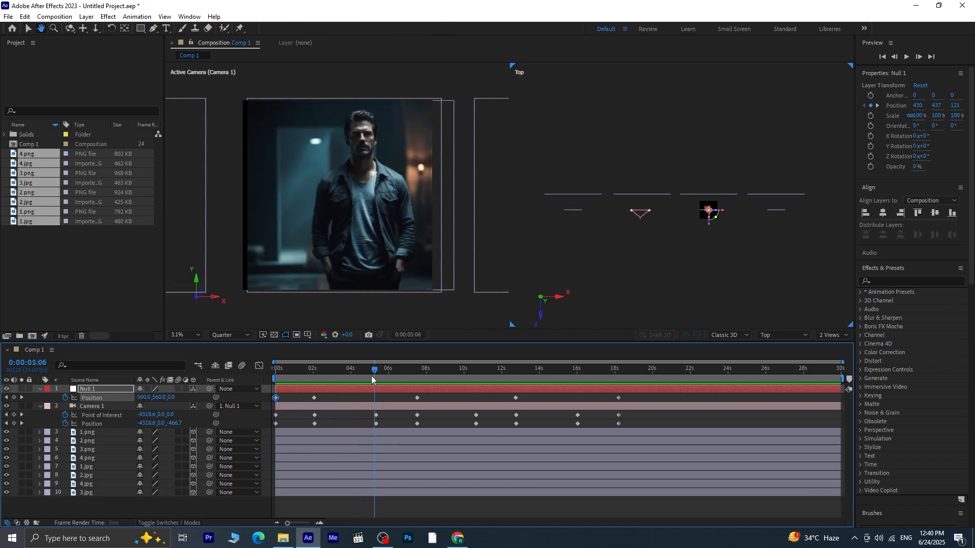
# At 0:00:05:08, offset the null's Position to 515, 491, 78 for a push on the second figure and preview the move.
pyautogui.click(21, 398)
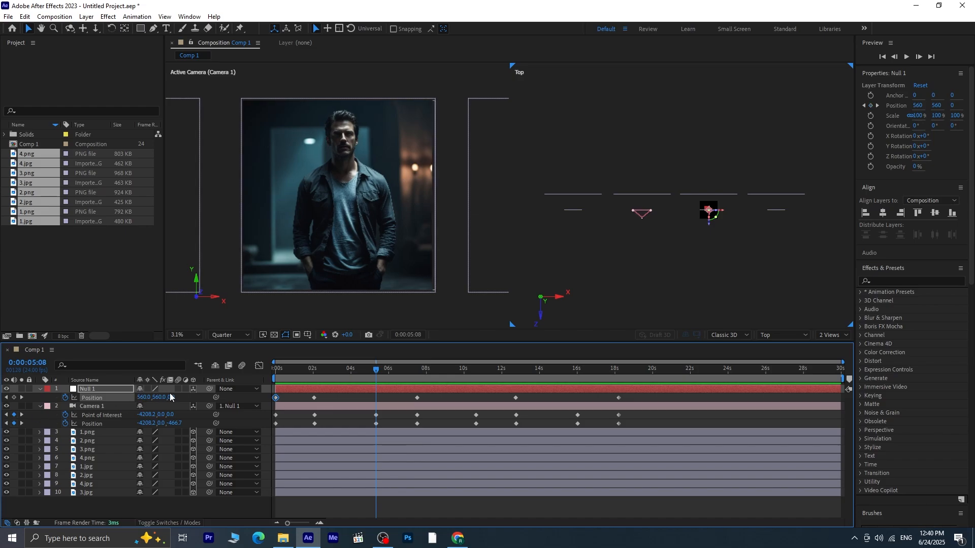
pyautogui.moveTo(170, 396); pyautogui.dragTo(219, 388)
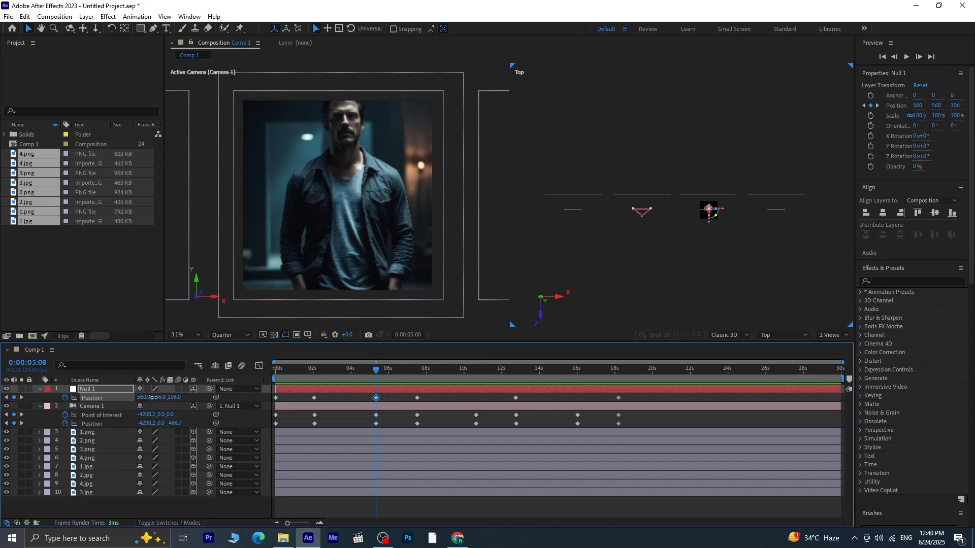
pyautogui.moveTo(154, 397); pyautogui.dragTo(110, 409)
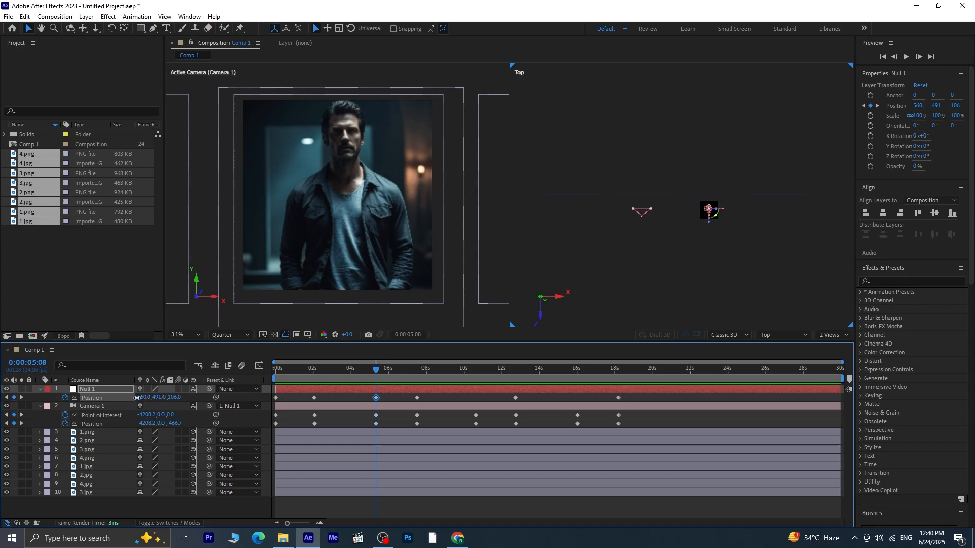
pyautogui.moveTo(137, 398); pyautogui.dragTo(190, 392)
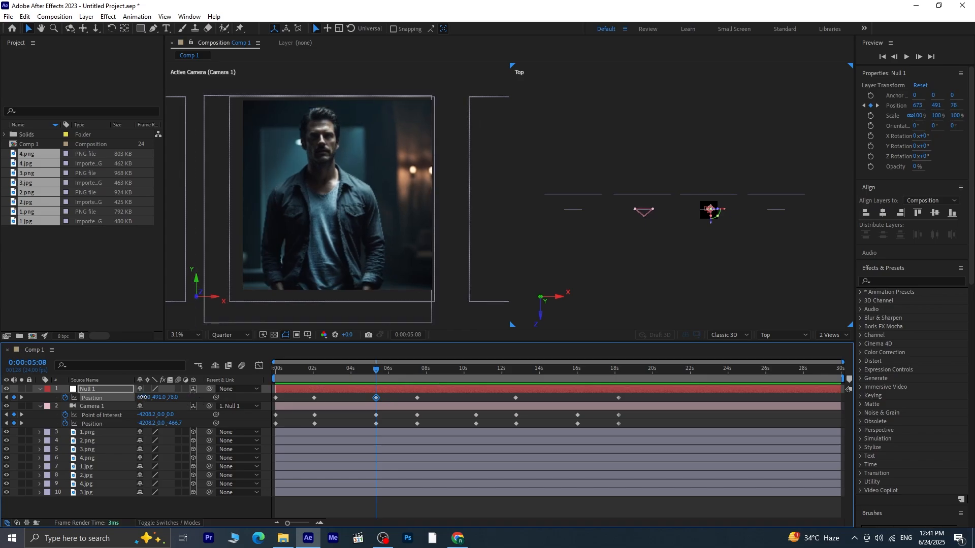
pyautogui.moveTo(143, 397); pyautogui.dragTo(75, 414)
pyautogui.press('space')
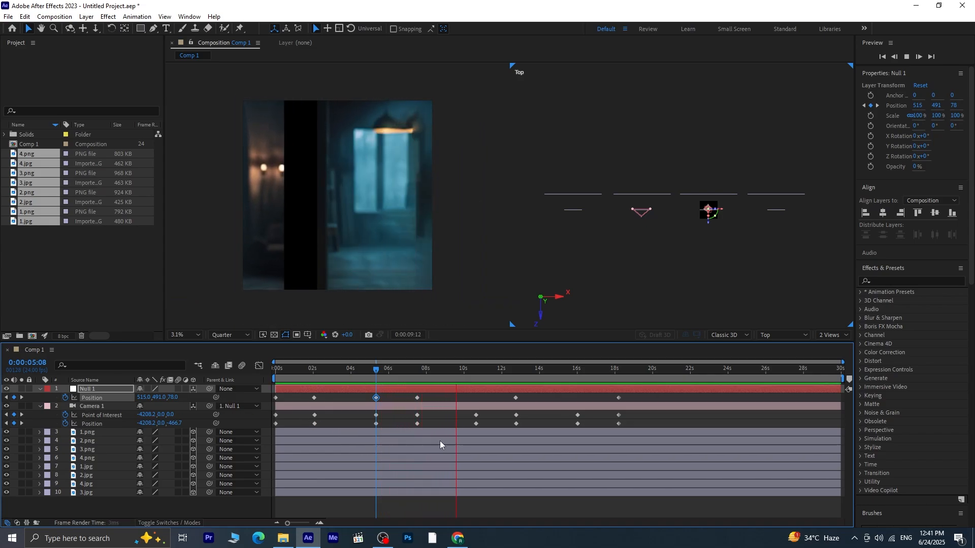
pyautogui.press('space')
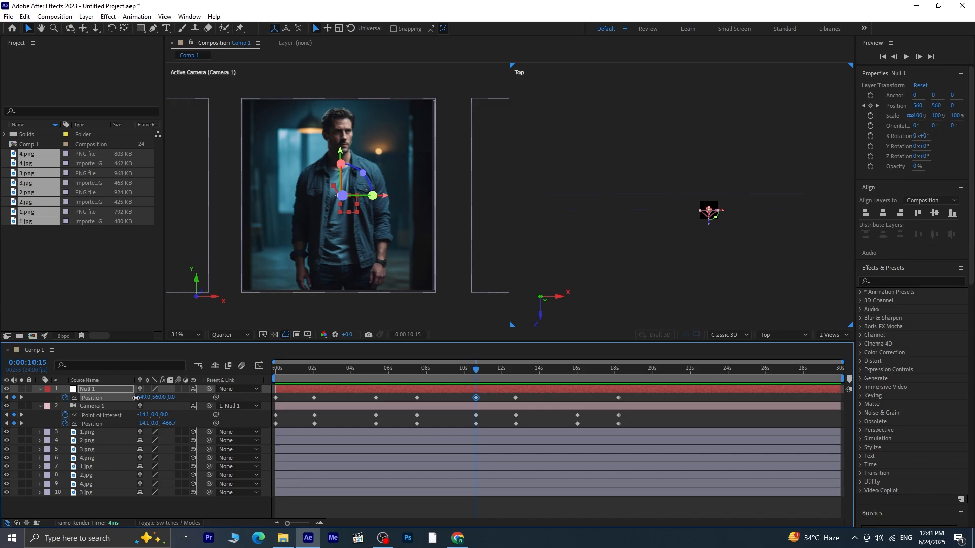
# At 0:00:10:15, set the null's Position to 402, 460, 132 for the third figure's push and preview the following move.
pyautogui.moveTo(135, 398); pyautogui.dragTo(82, 423)
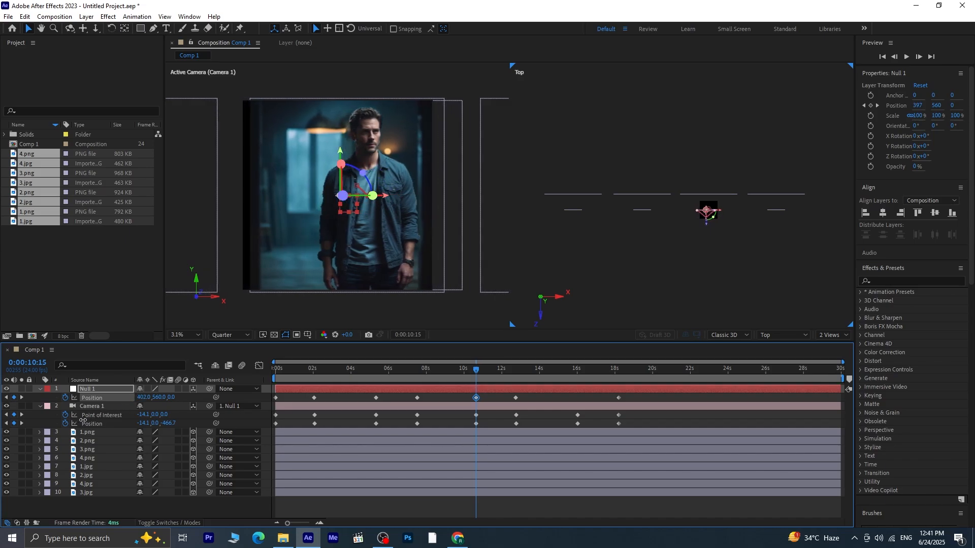
pyautogui.moveTo(173, 398); pyautogui.dragTo(234, 405)
pyautogui.moveTo(160, 398); pyautogui.dragTo(91, 416)
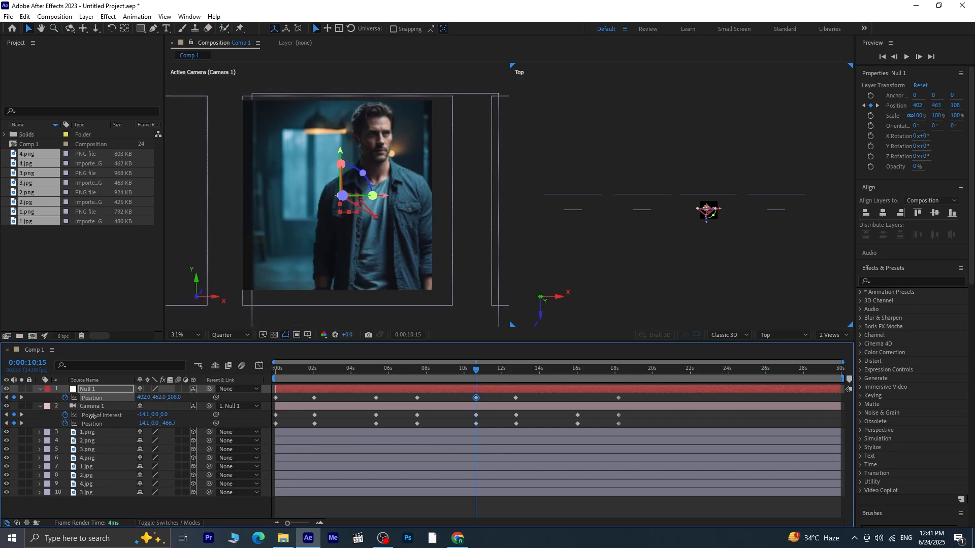
pyautogui.moveTo(172, 401); pyautogui.dragTo(186, 396)
pyautogui.press('space')
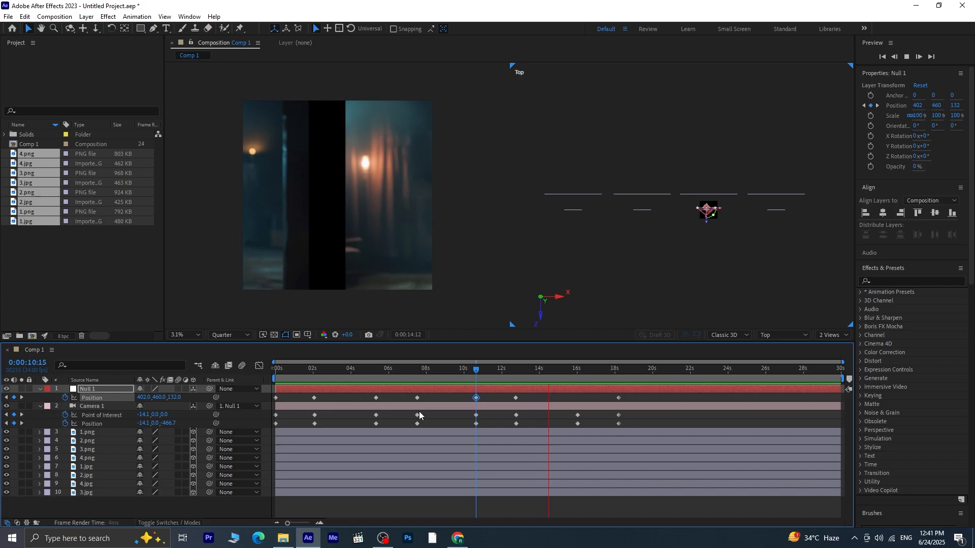
pyautogui.press('space')
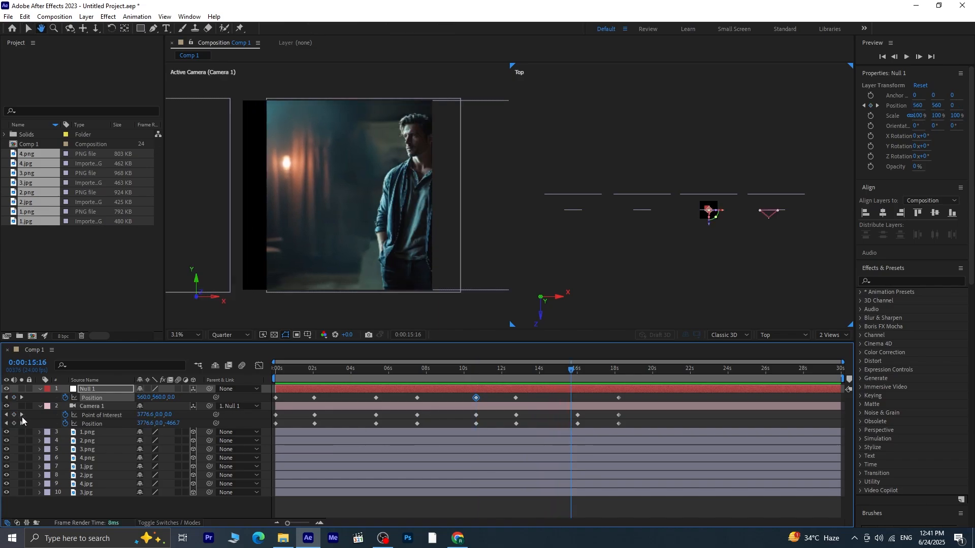
# At 0:00:16:01, set the null's Position to 858, 366, 227 for the fourth figure and preview it.
pyautogui.click(22, 414)
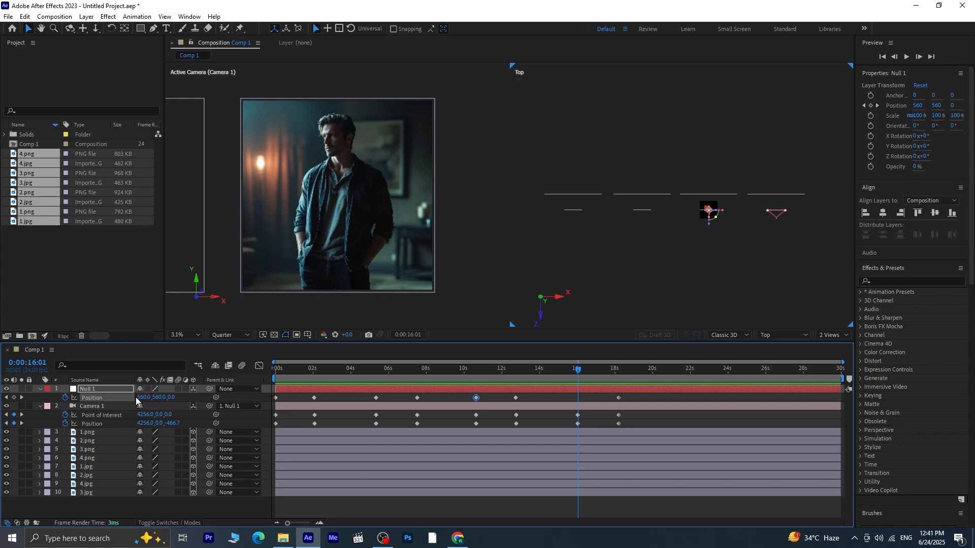
pyautogui.moveTo(137, 396); pyautogui.dragTo(266, 389)
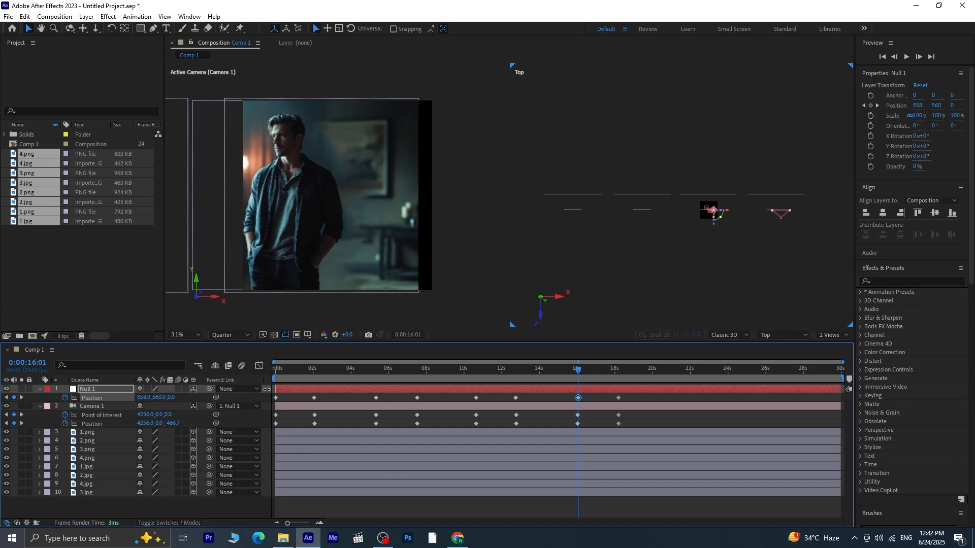
pyautogui.moveTo(173, 401); pyautogui.dragTo(33, 422)
pyautogui.press('space')
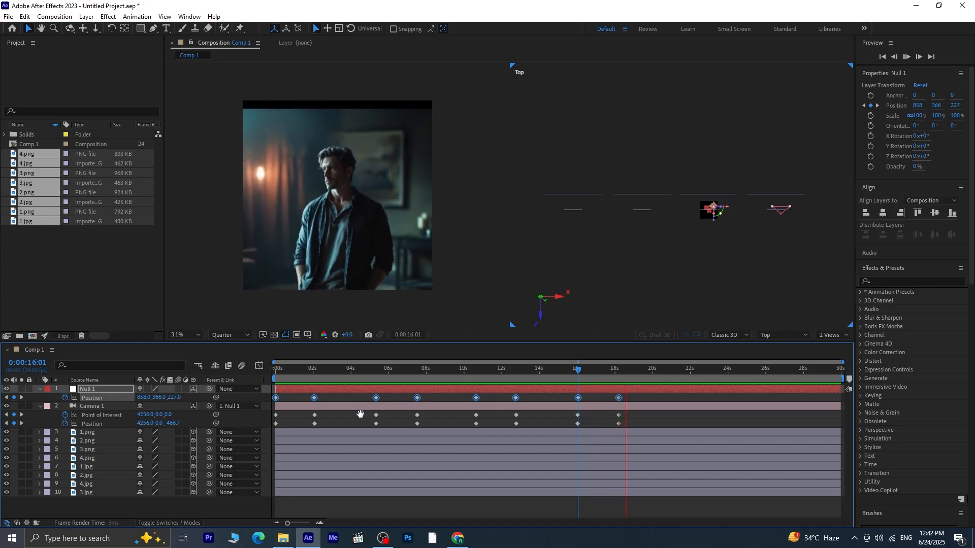
pyautogui.press('space')
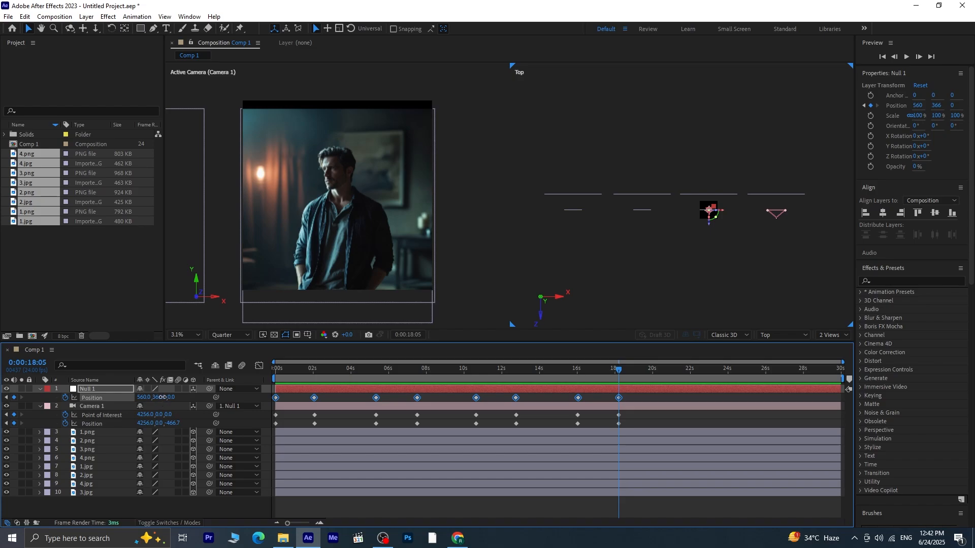
# Shift all selected null Position keyframes vertically so Y is 534 at 0:00:18:05, deselect them, and preview from the start.
pyautogui.moveTo(162, 397); pyautogui.dragTo(241, 397)
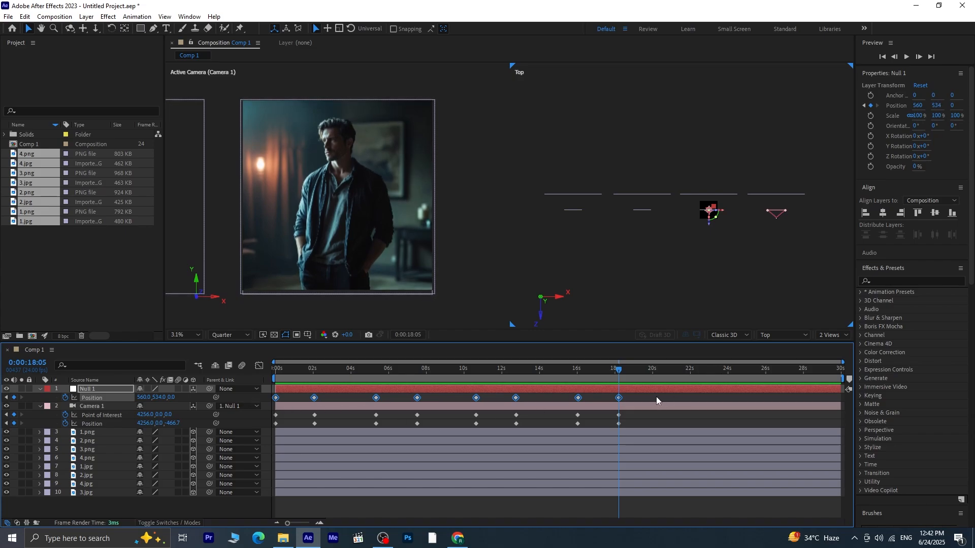
pyautogui.click(645, 389)
pyautogui.moveTo(616, 371); pyautogui.dragTo(194, 407)
pyautogui.press('space')
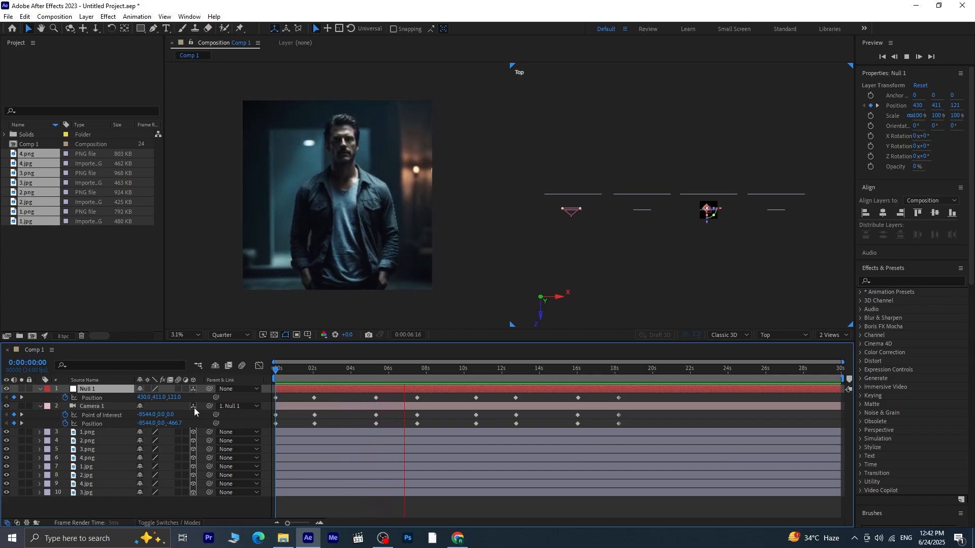
pyautogui.press('space')
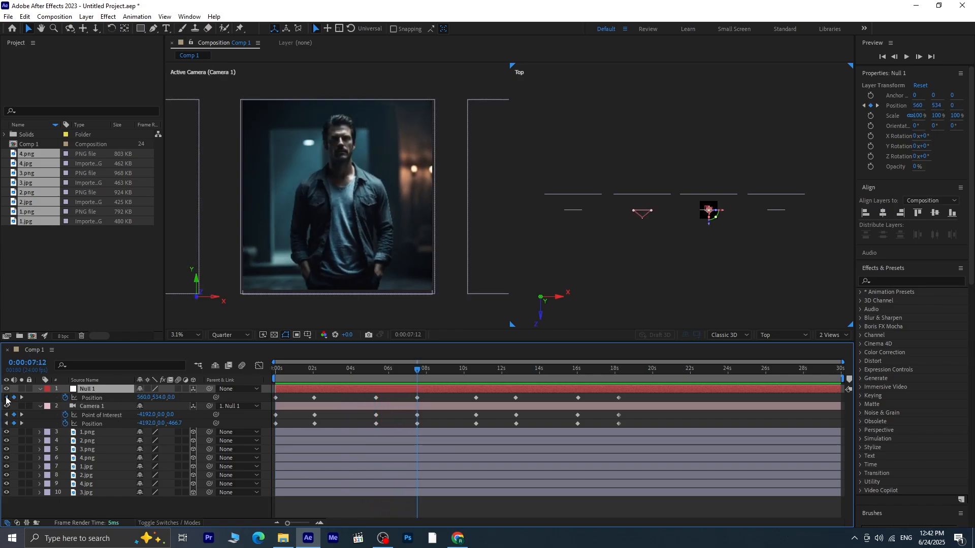
# Refine the second figure's push by setting the null's Position to 543.4, 465.3, 62.8 at 0:00:05:01, and preview the whole animation.
pyautogui.click(6, 399)
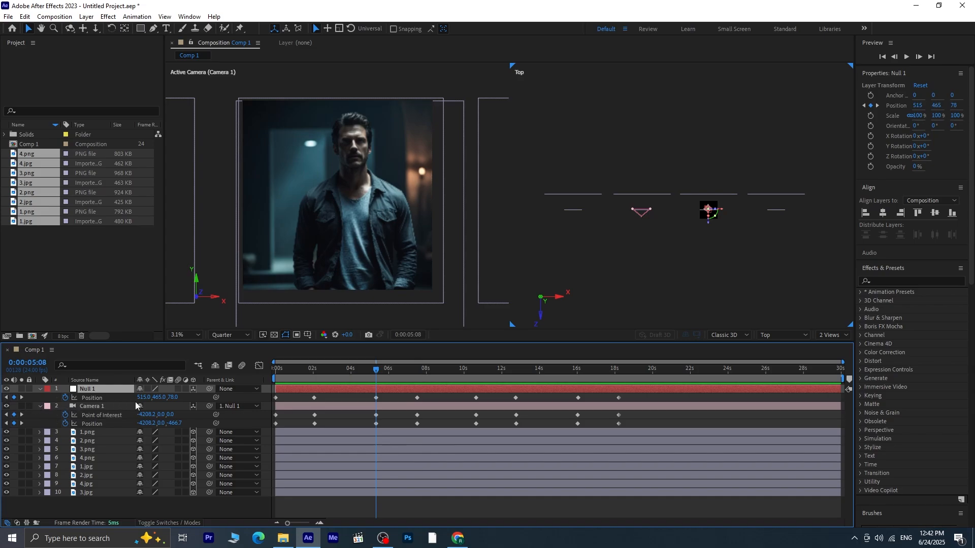
pyautogui.moveTo(141, 397); pyautogui.dragTo(179, 380)
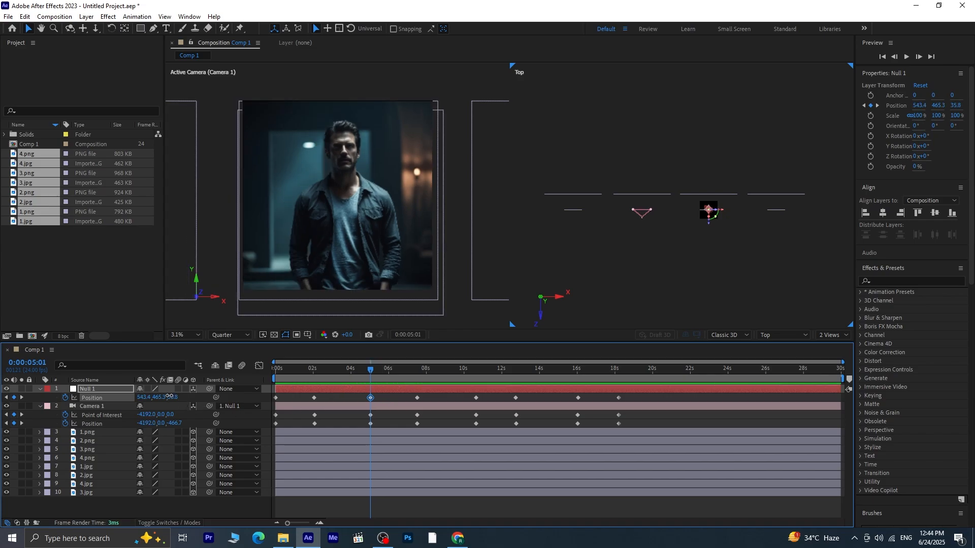
pyautogui.moveTo(176, 396); pyautogui.dragTo(186, 395)
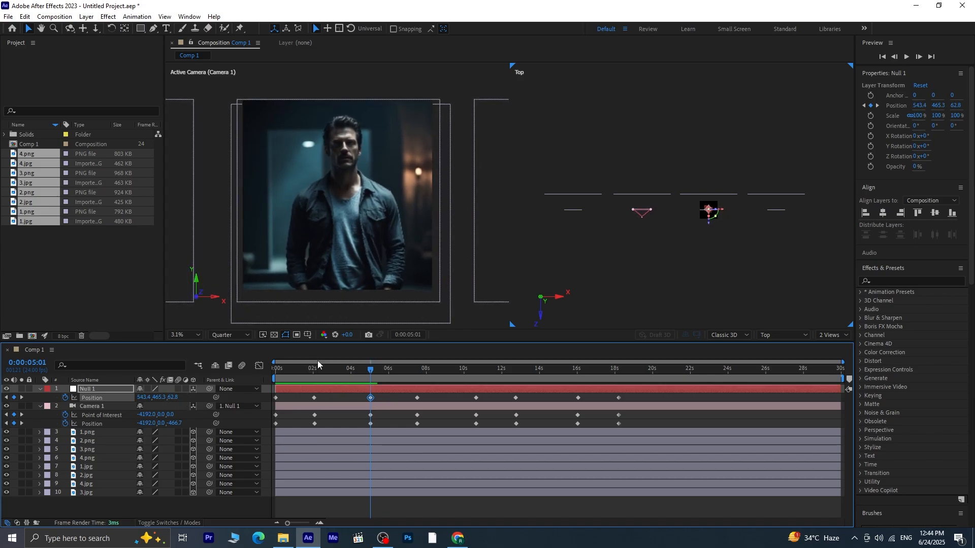
pyautogui.press('Home')
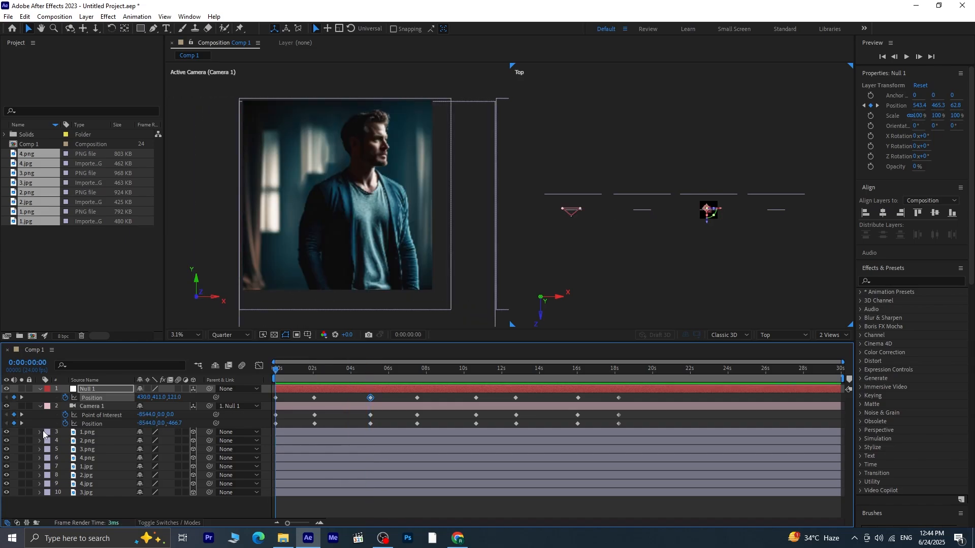
pyautogui.press('space')
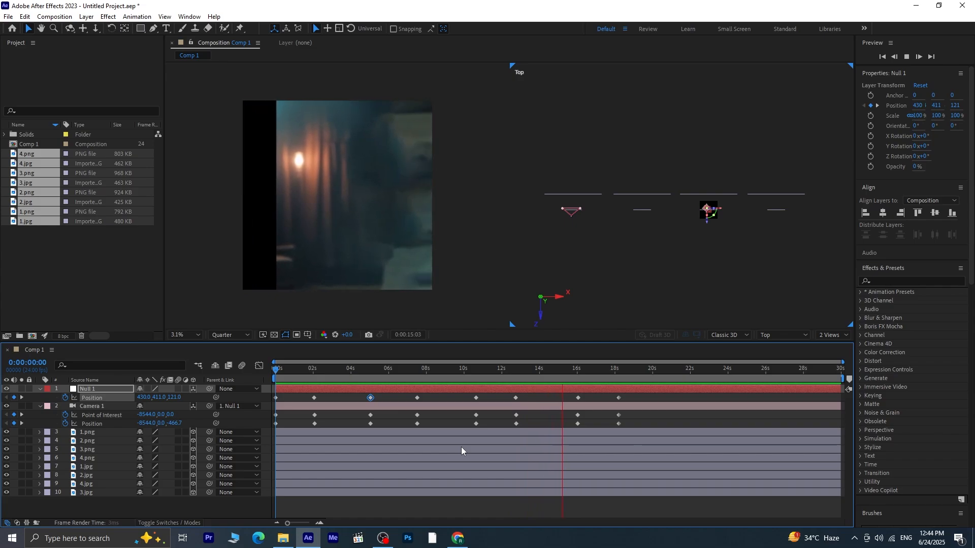
pyautogui.press('space')
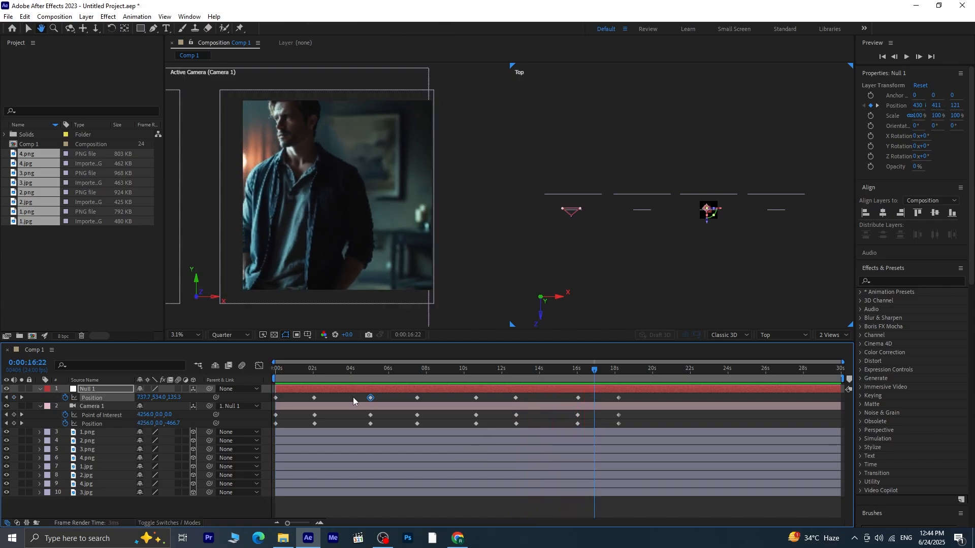
# Set the null's Position X to 590 at the 0:00:16:01 keyframe to recentre the fourth figure, and preview the move.
pyautogui.click(3, 399)
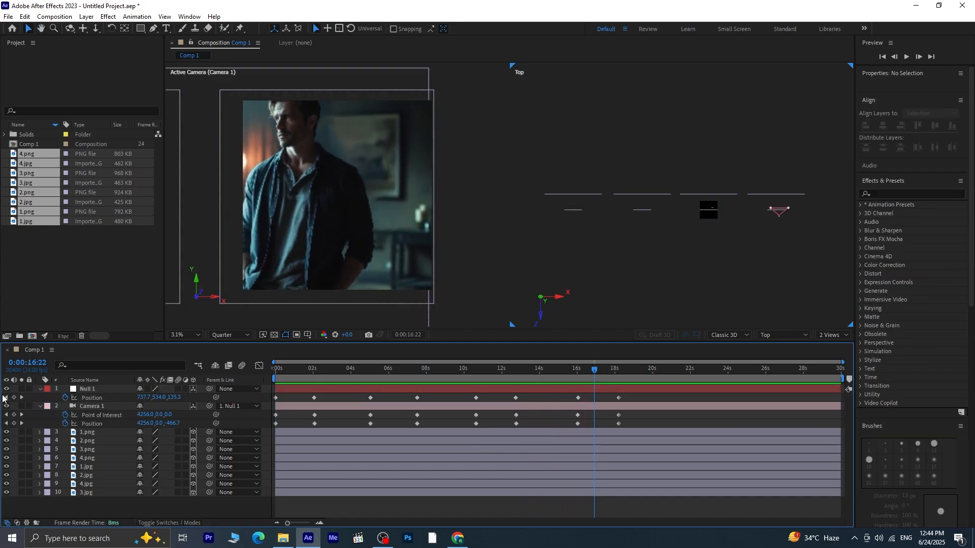
pyautogui.click(5, 398)
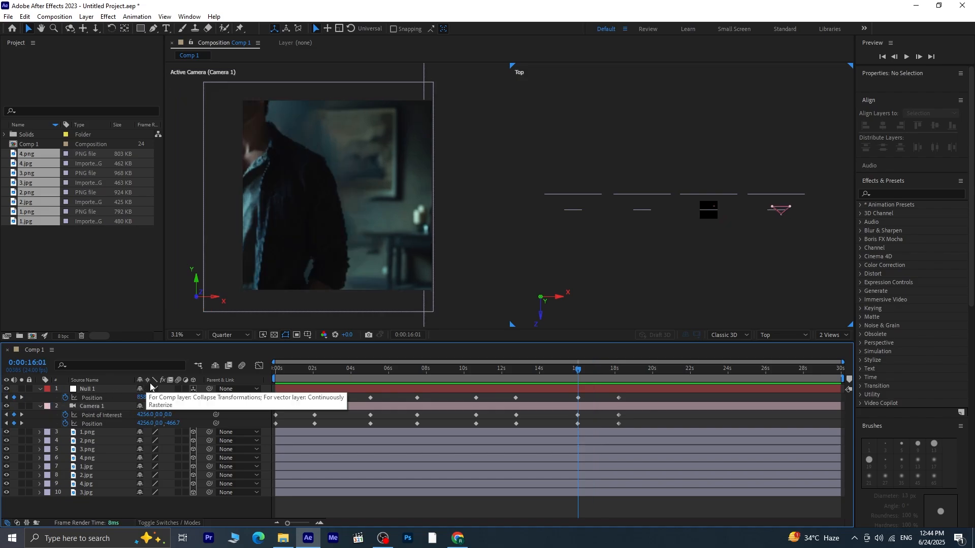
pyautogui.moveTo(142, 399); pyautogui.dragTo(21, 414)
pyautogui.press('space')
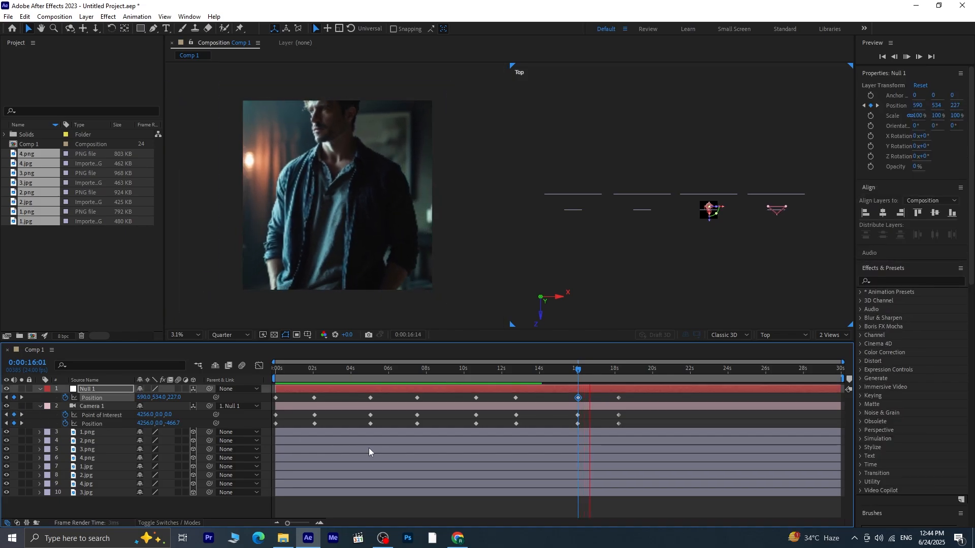
pyautogui.press('space')
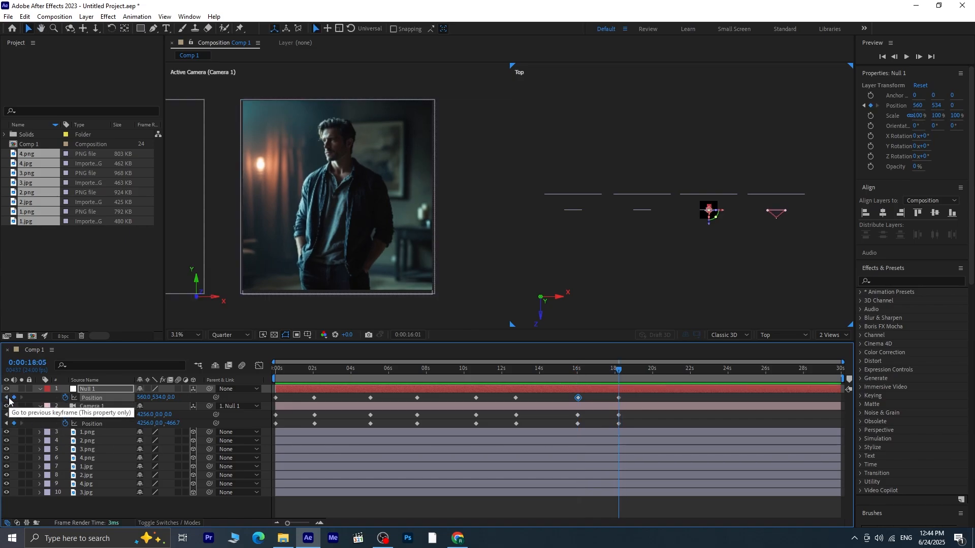
# Set the null's Position Y to 378 at the 0:00:16:01 keyframe, preview the final push, and return to the start.
pyautogui.click(6, 398)
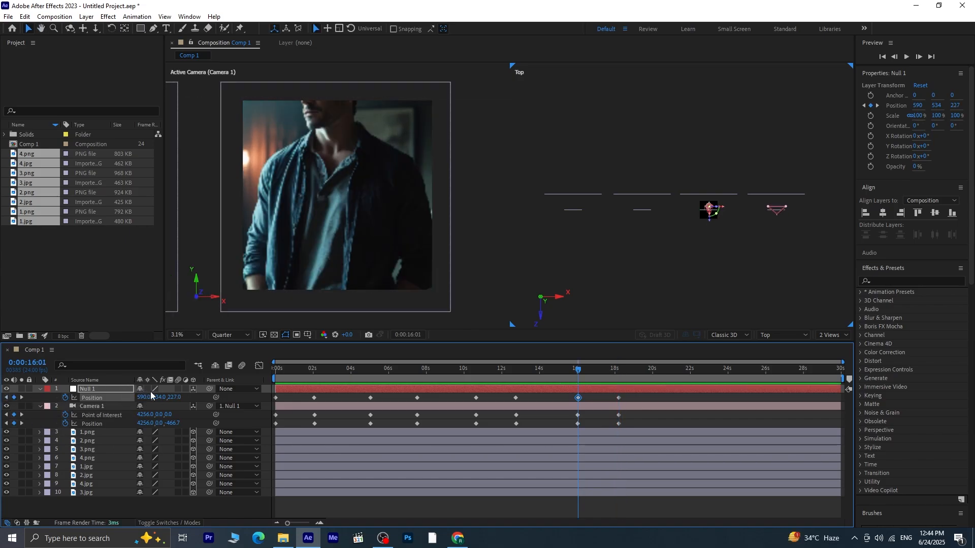
pyautogui.moveTo(159, 397); pyautogui.dragTo(168, 395)
pyautogui.moveTo(133, 401); pyautogui.dragTo(36, 439)
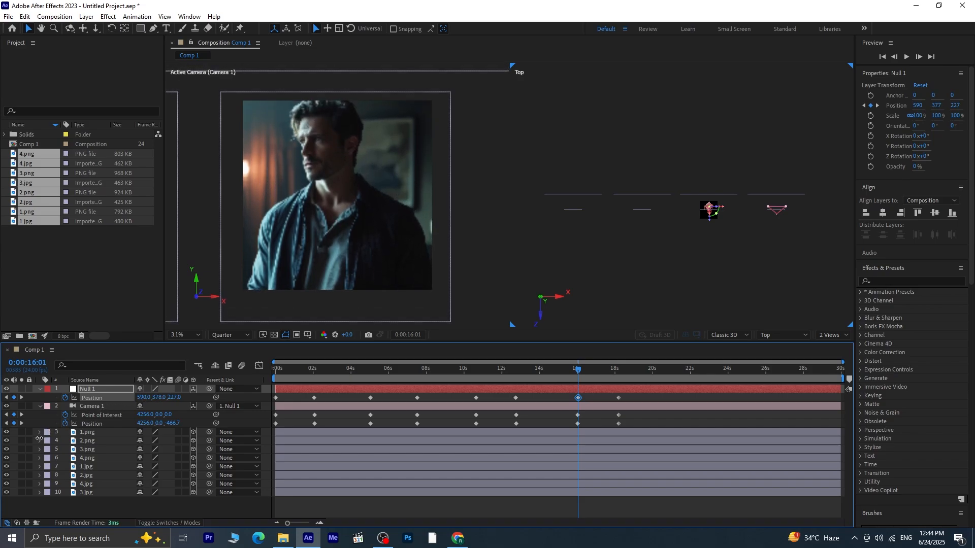
pyautogui.press('space')
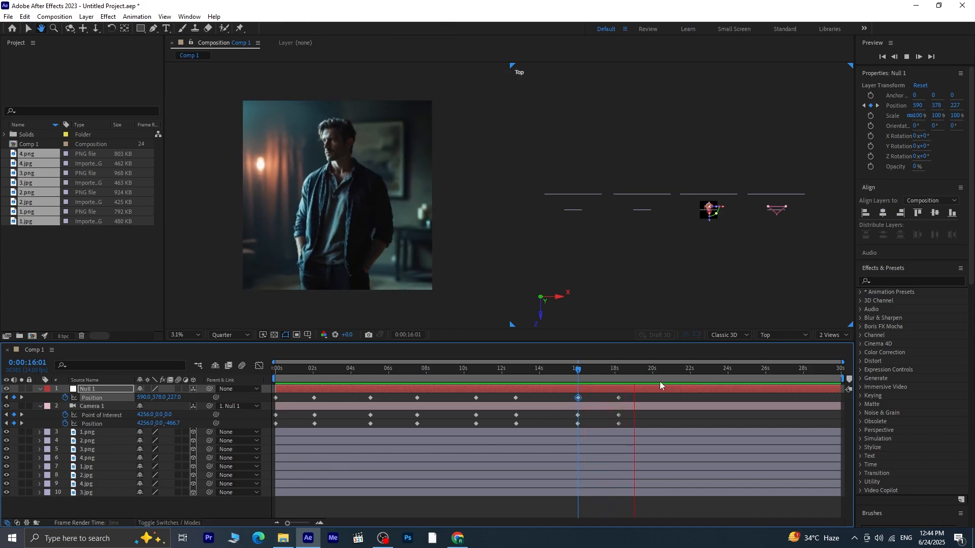
pyautogui.moveTo(637, 372); pyautogui.dragTo(143, 453)
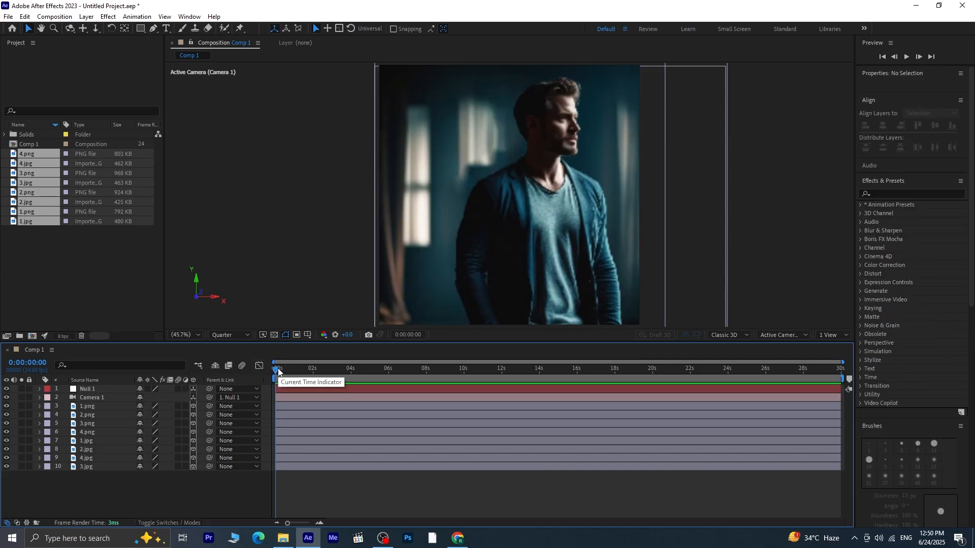
# Scrub through the camera animation from the start to about 0:00:15:13 in the single Active Camera view.
pyautogui.moveTo(276, 372); pyautogui.dragTo(298, 394)
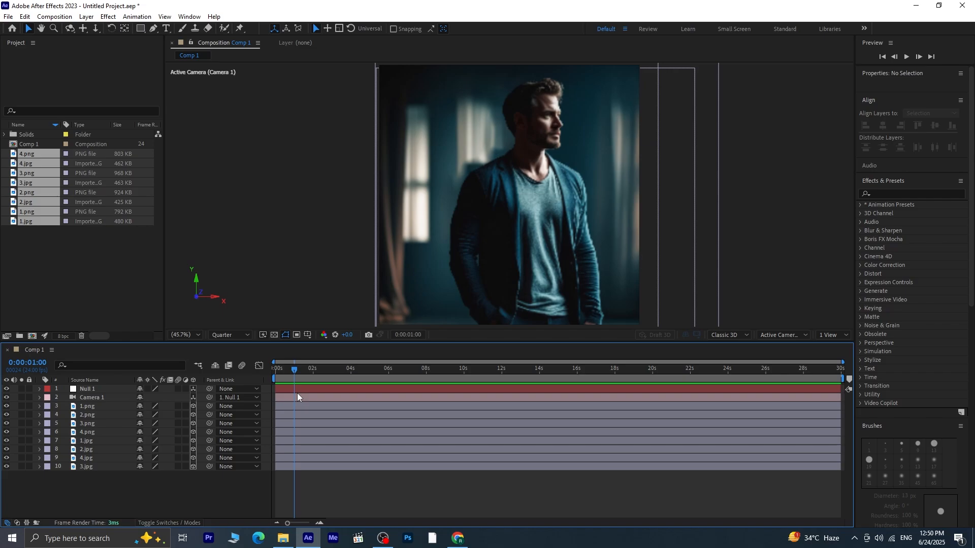
pyautogui.moveTo(296, 369); pyautogui.dragTo(568, 450)
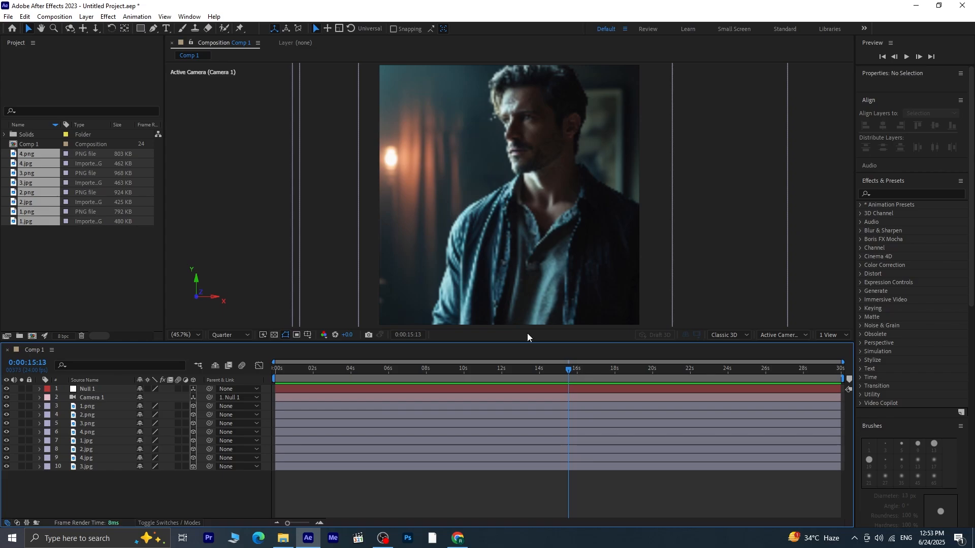
# At the start of the timeline, add the text "He sensed something was about to change..." over three lines beside the first figure.
pyautogui.moveTo(569, 369); pyautogui.dragTo(230, 402)
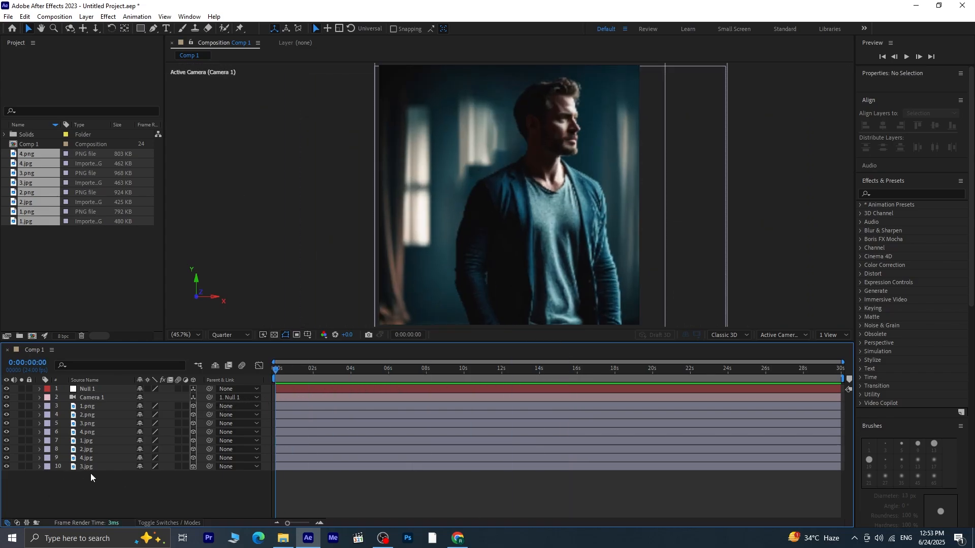
pyautogui.click(166, 29)
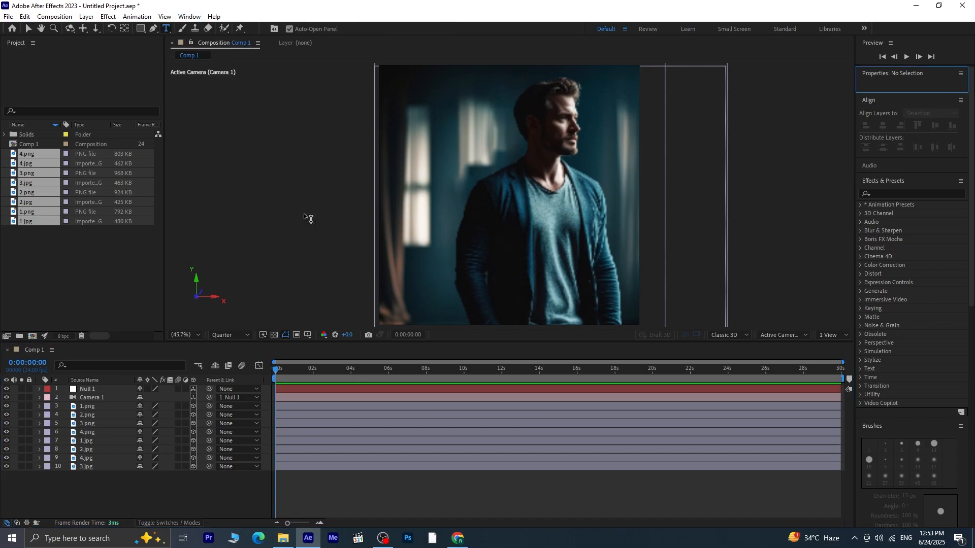
pyautogui.click(401, 109)
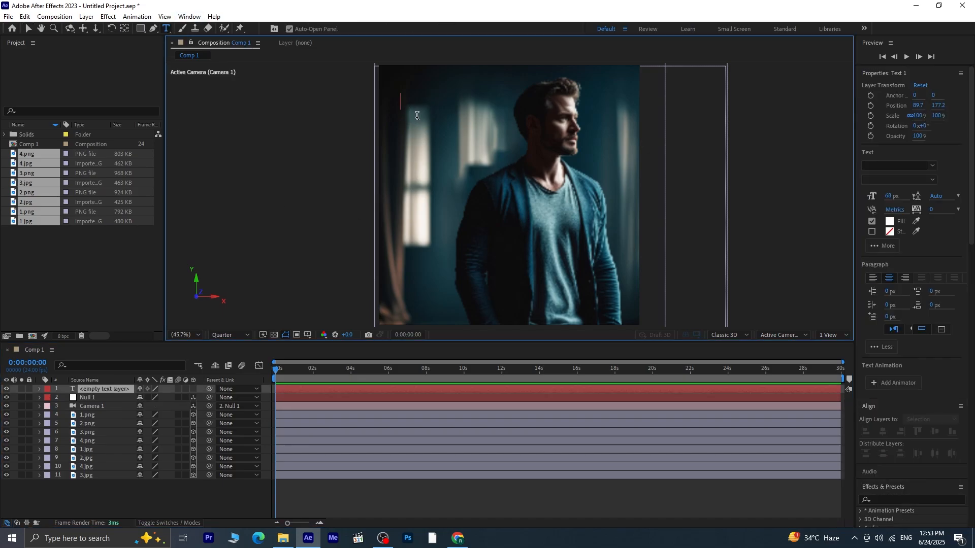
pyautogui.write('He sensed something was about to change...')
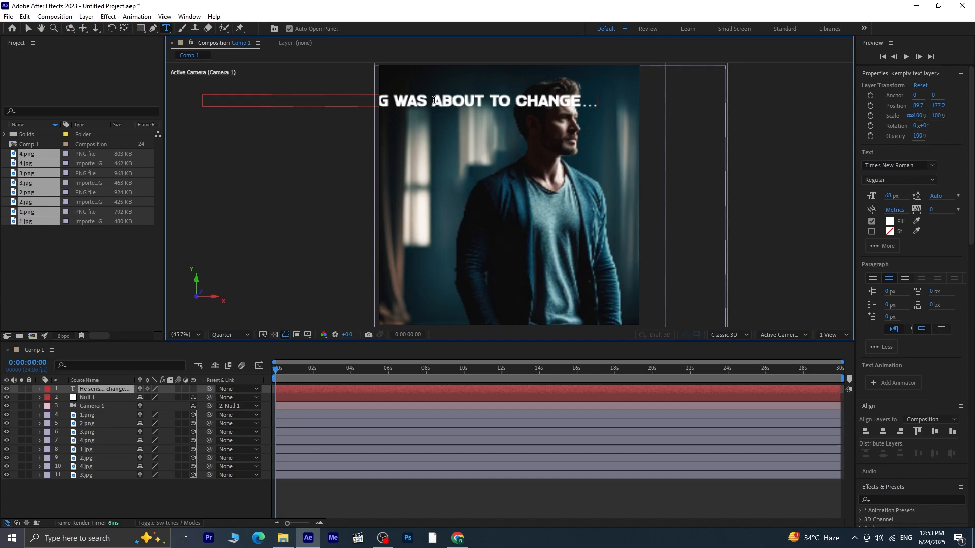
pyautogui.press('Return')
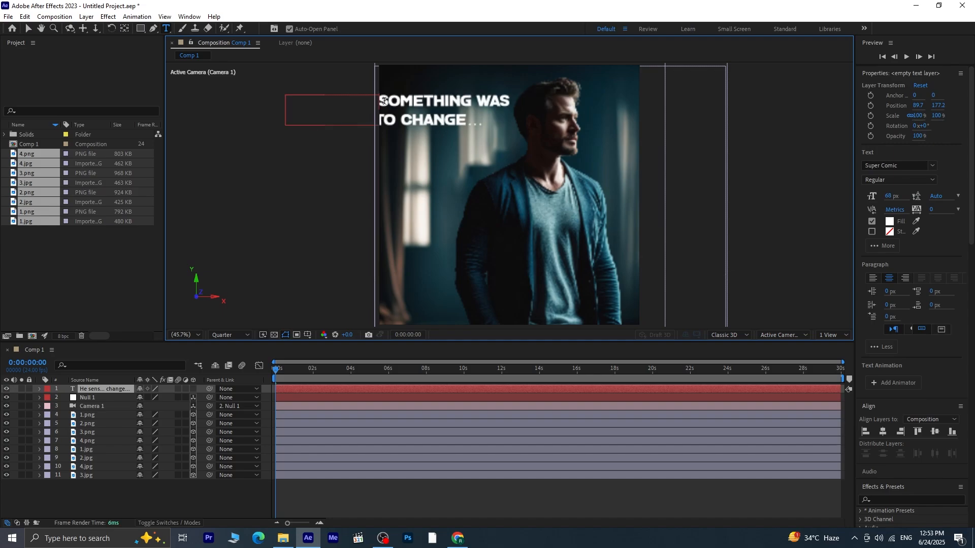
pyautogui.press('Return')
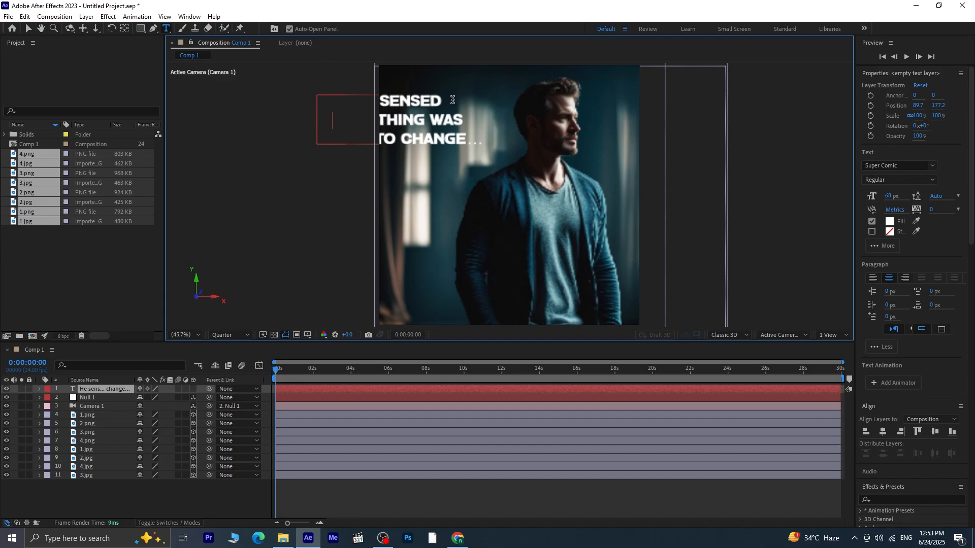
# Left-align all three text lines, set the font size to 40 px, and move the text to about 56.9, 157.5.
pyautogui.click(872, 278)
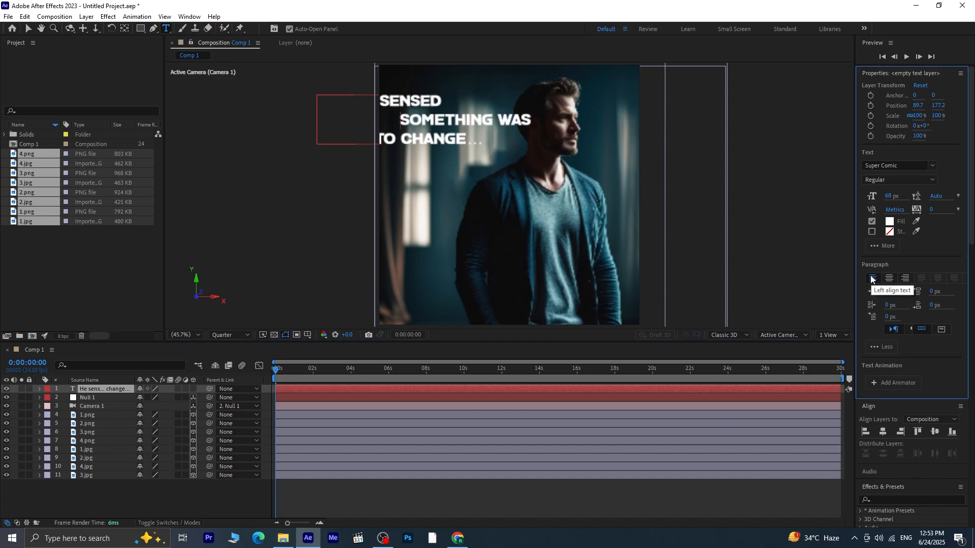
pyautogui.hotkey('ctrl', 'a')
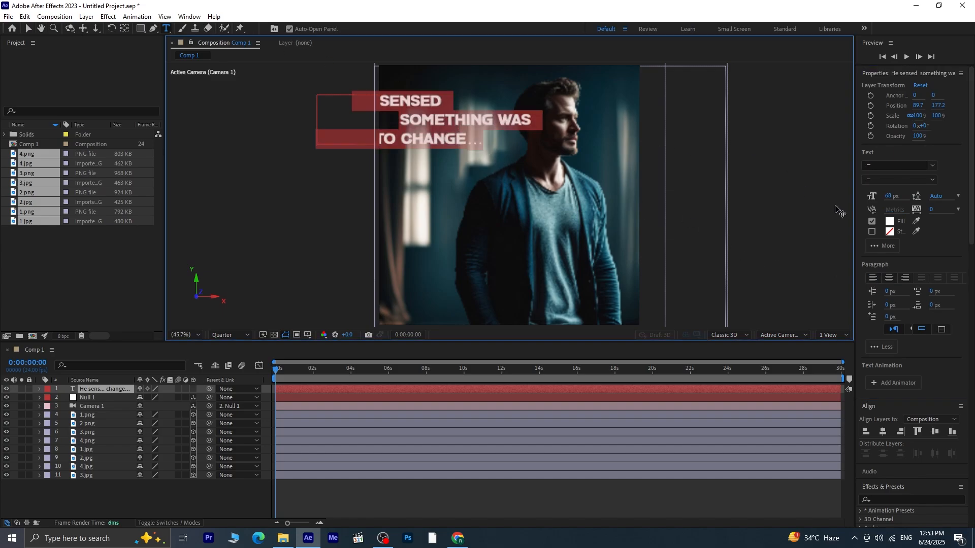
pyautogui.click(872, 279)
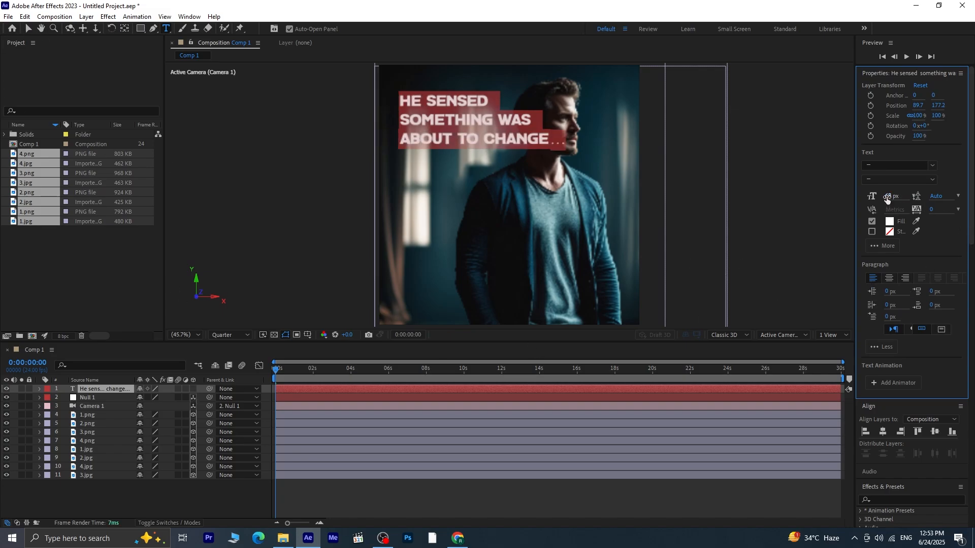
pyautogui.moveTo(886, 199); pyautogui.dragTo(877, 203)
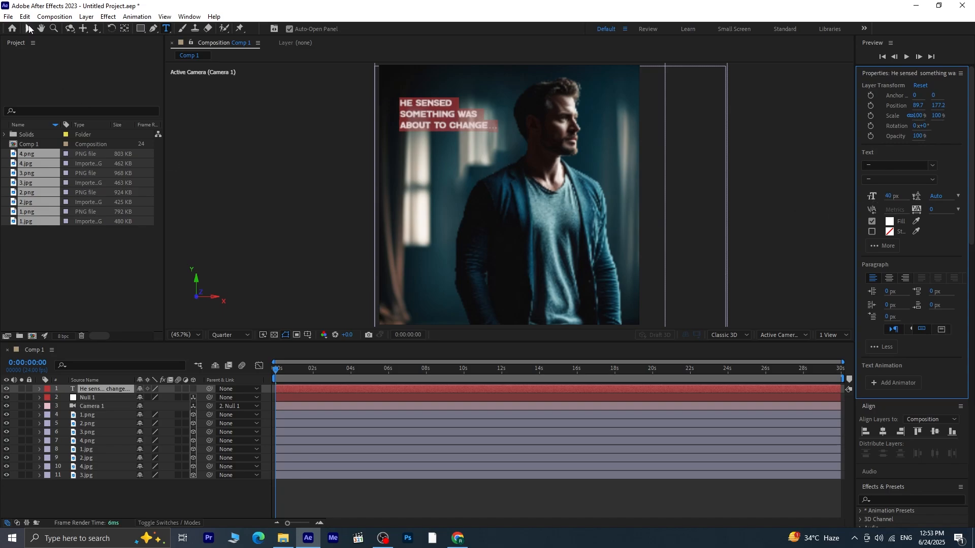
pyautogui.click(29, 29)
pyautogui.moveTo(430, 113); pyautogui.dragTo(423, 108)
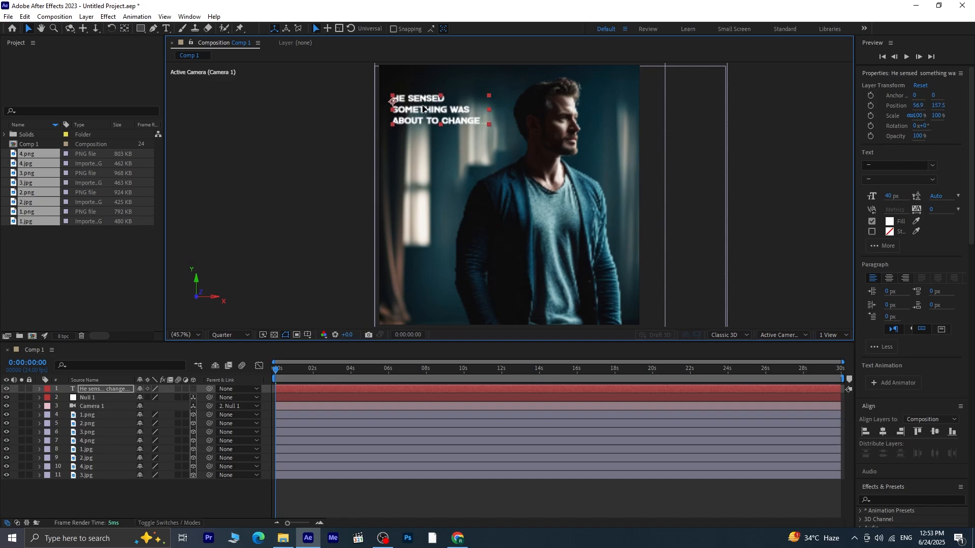
# Set the text's font to Arial Rounded MT Bold and its size to 34 px.
pyautogui.click(166, 29)
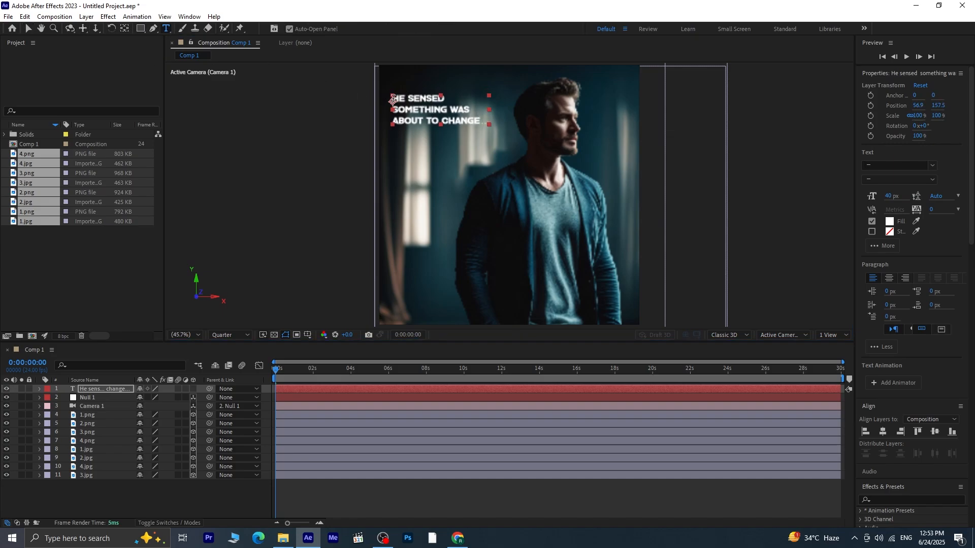
pyautogui.moveTo(393, 100); pyautogui.dragTo(498, 122)
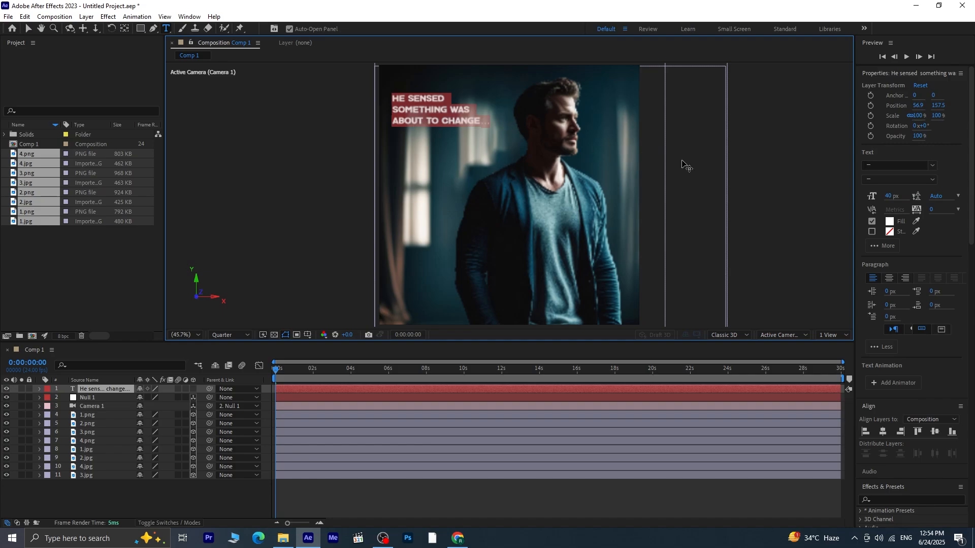
pyautogui.click(927, 182)
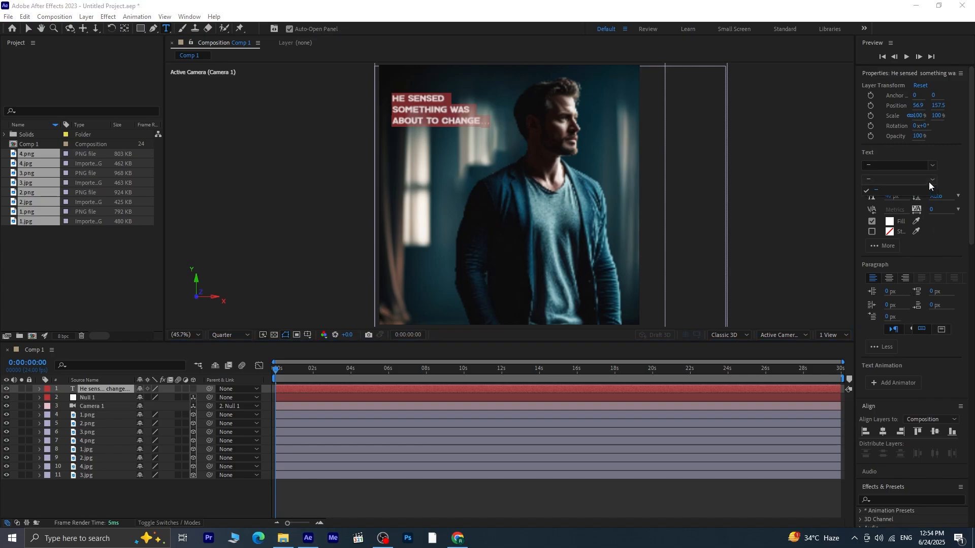
pyautogui.click(933, 179)
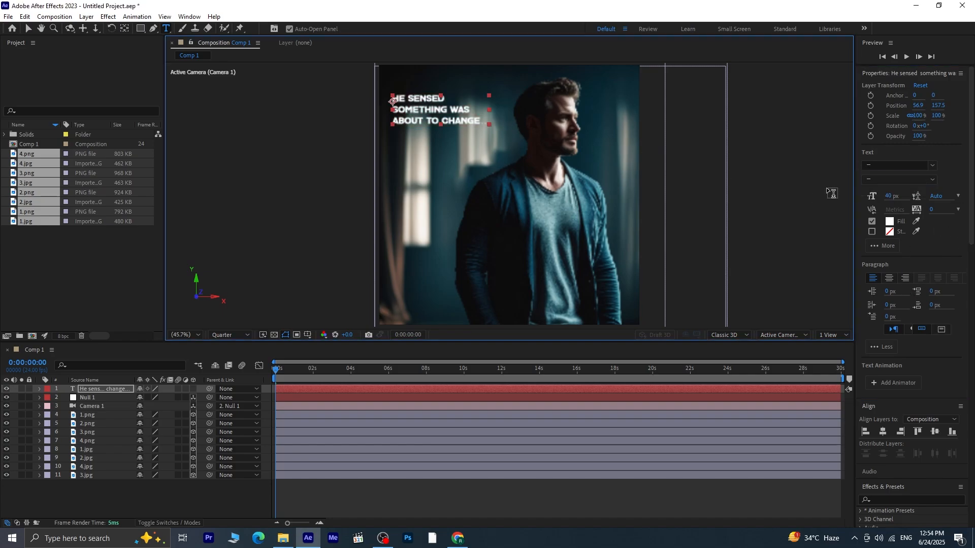
pyautogui.click(932, 165)
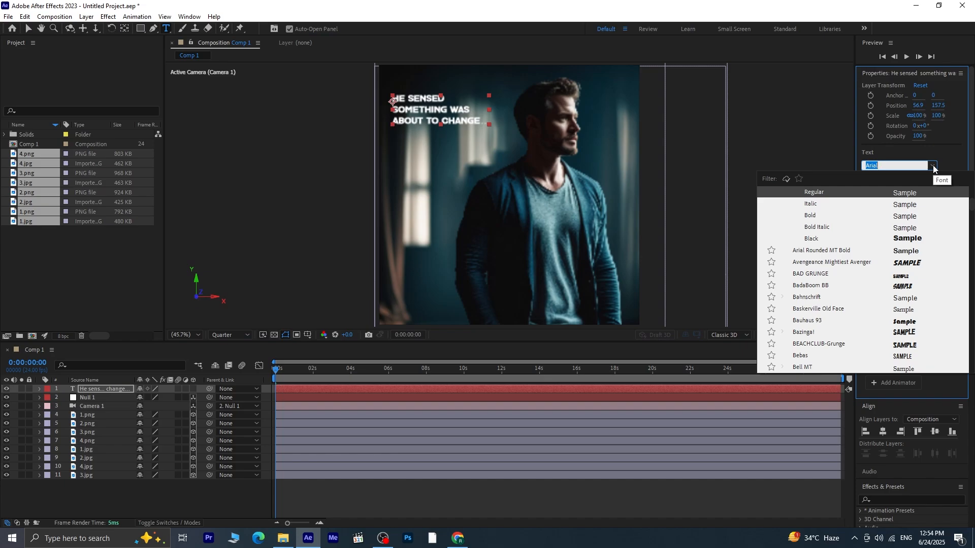
pyautogui.click(907, 253)
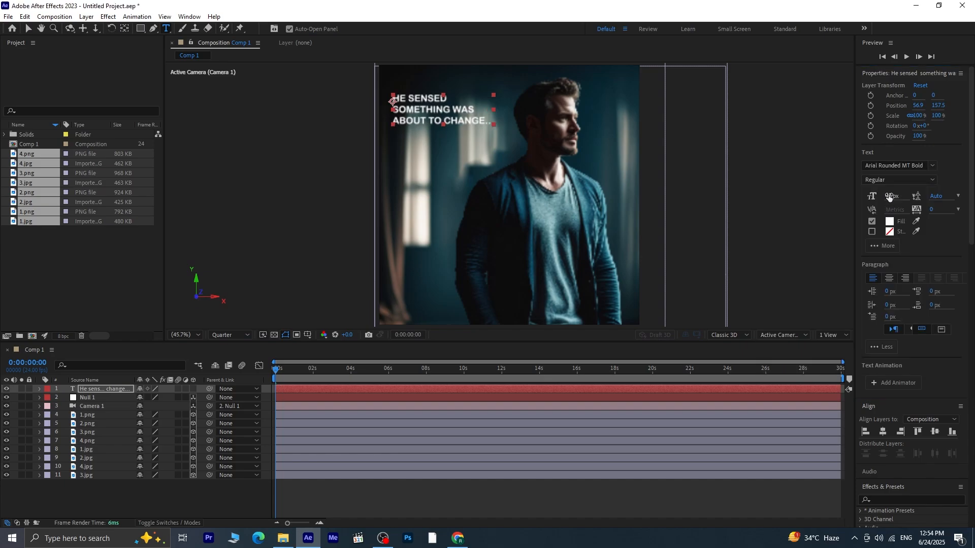
pyautogui.moveTo(888, 197); pyautogui.dragTo(886, 197)
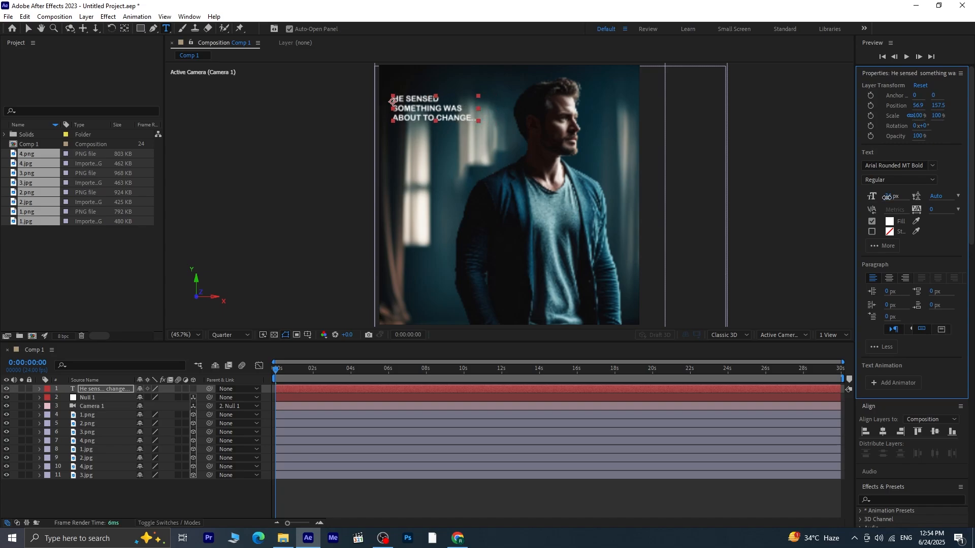
# Set the composition preview resolution to Full and deselect the text layer.
pyautogui.click(227, 334)
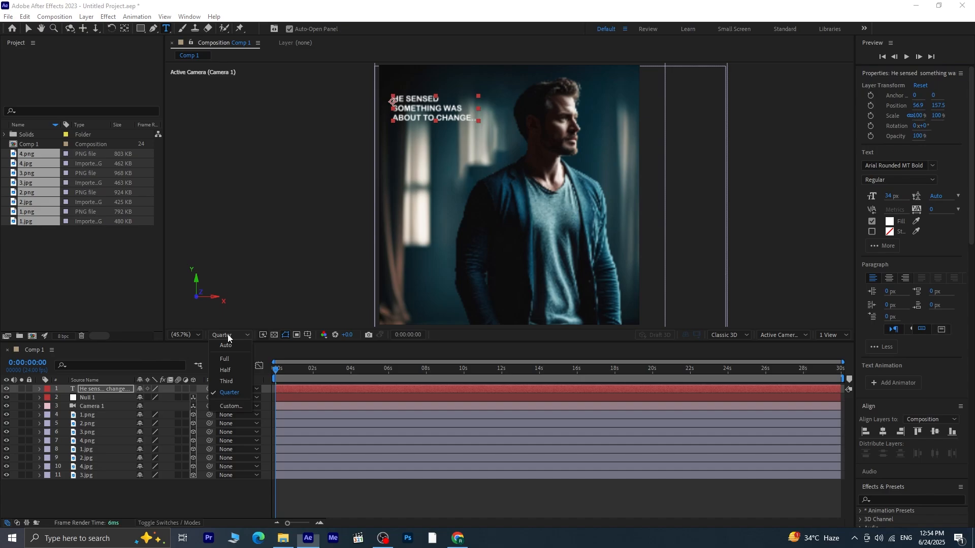
pyautogui.click(230, 357)
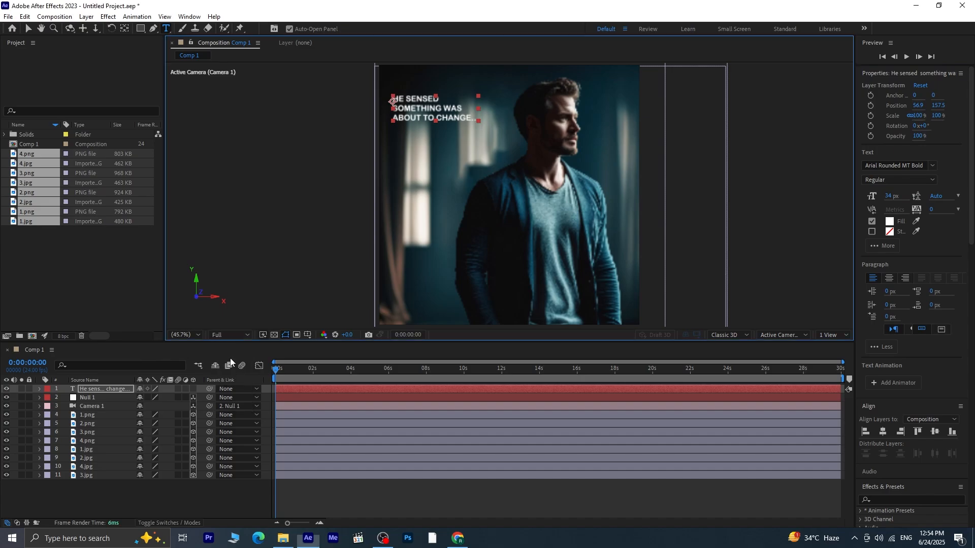
pyautogui.click(320, 494)
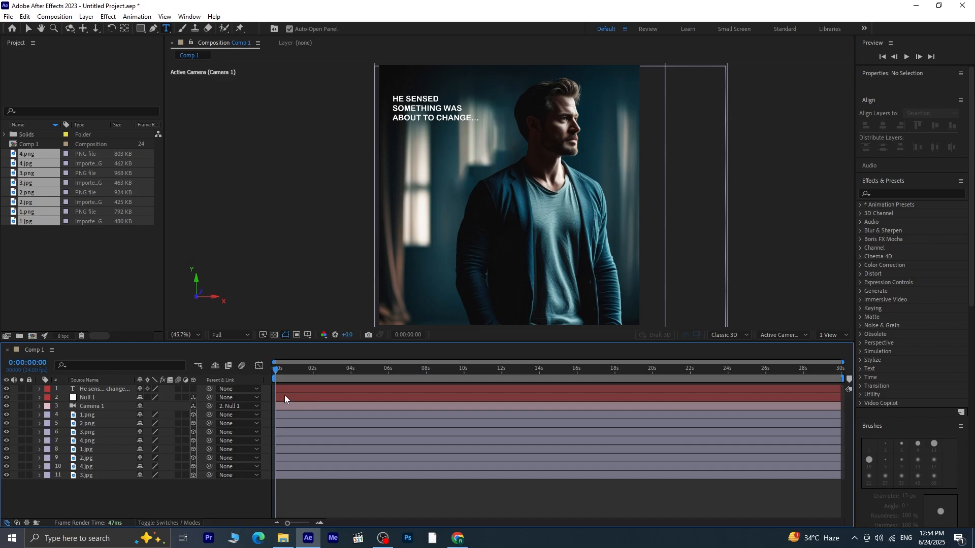
# Make the text layer 3D and reposition it beside the first figure's head, at about -857, 31, 121.
pyautogui.moveTo(279, 375); pyautogui.dragTo(316, 378)
pyautogui.press('Home')
pyautogui.click(193, 389)
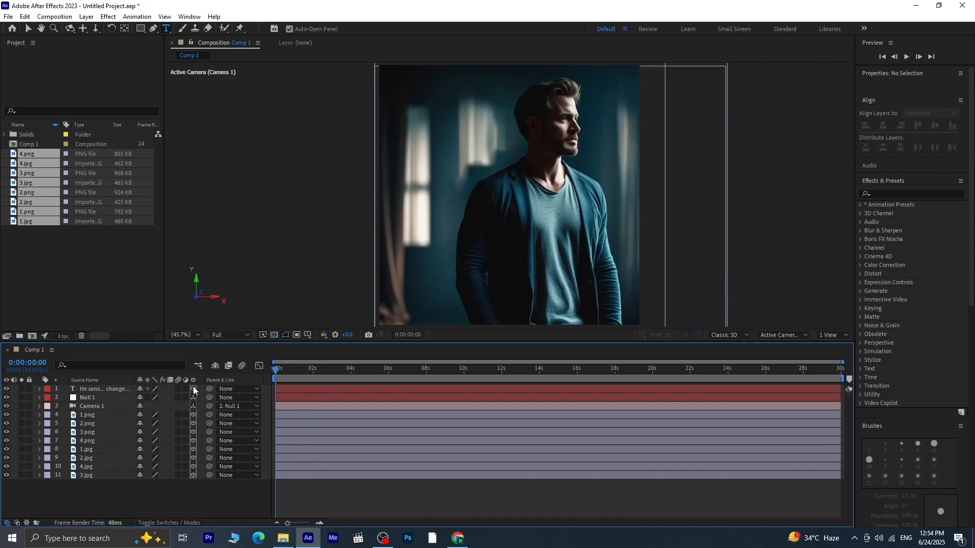
pyautogui.click(88, 389)
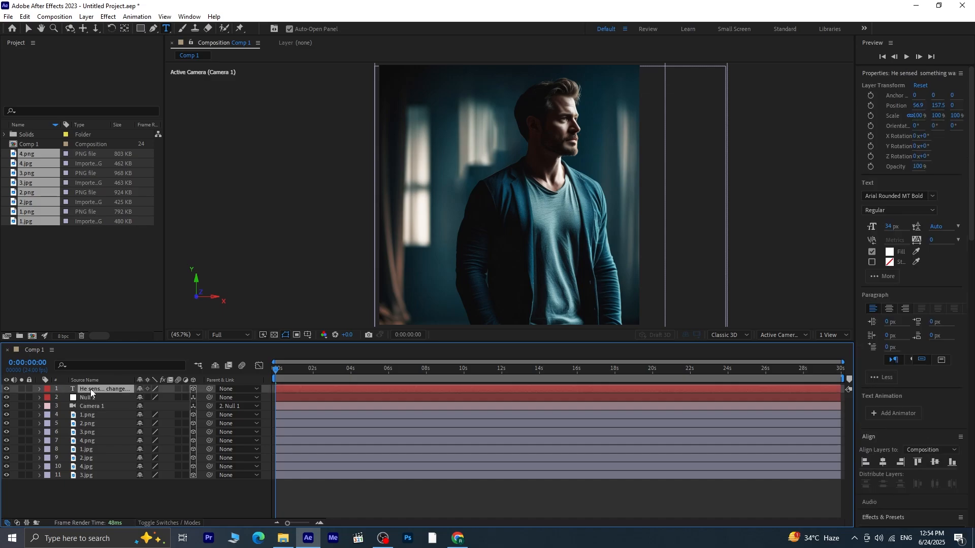
pyautogui.click(28, 29)
pyautogui.moveTo(563, 198); pyautogui.dragTo(445, 194)
pyautogui.moveTo(396, 144); pyautogui.dragTo(398, 52)
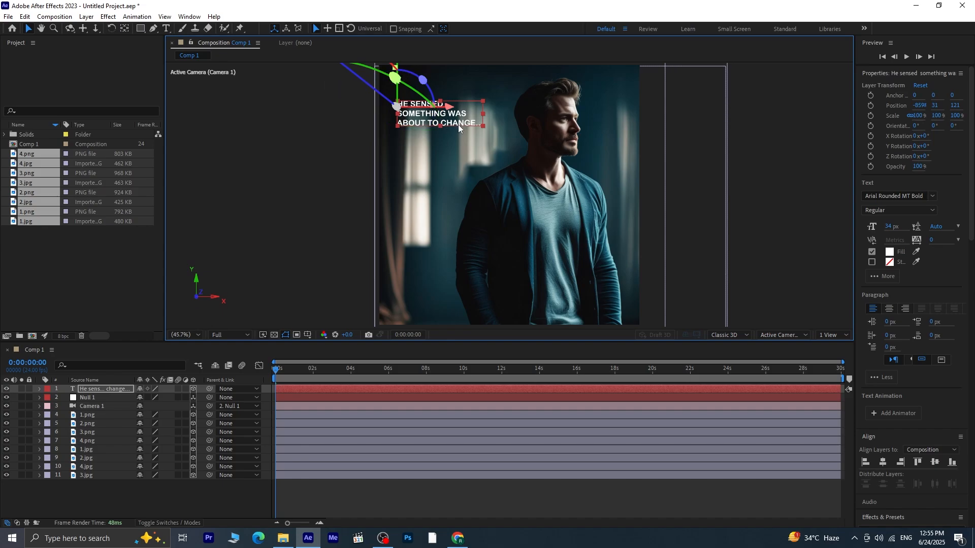
pyautogui.moveTo(452, 107); pyautogui.dragTo(459, 108)
# Preview the 3D text with the camera move to about 0:00:03:20, and return to the start.
pyautogui.press('space')
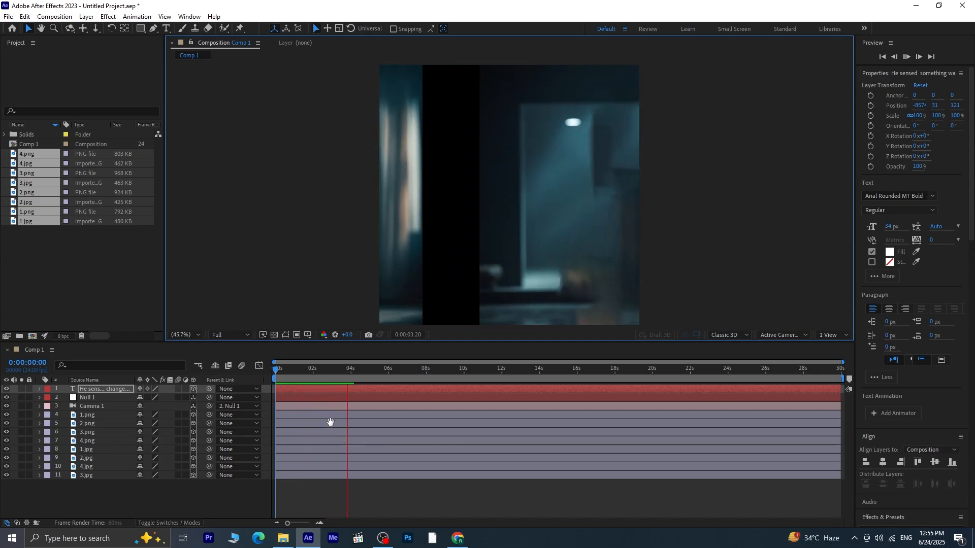
pyautogui.press('space')
pyautogui.moveTo(348, 374); pyautogui.dragTo(149, 420)
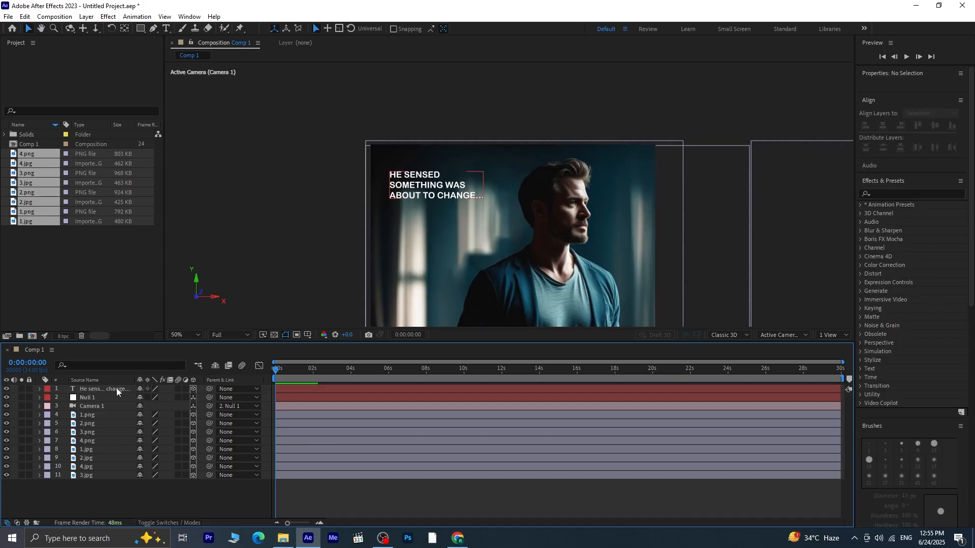
# Apply the Typewriter animation preset to the text layer at 0:00:00:00.
pyautogui.click(116, 388)
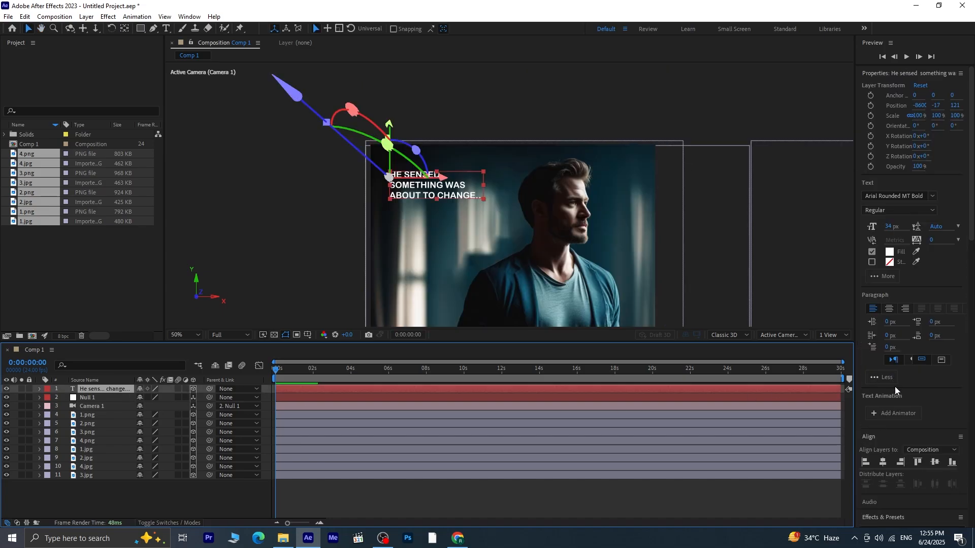
pyautogui.click(893, 254)
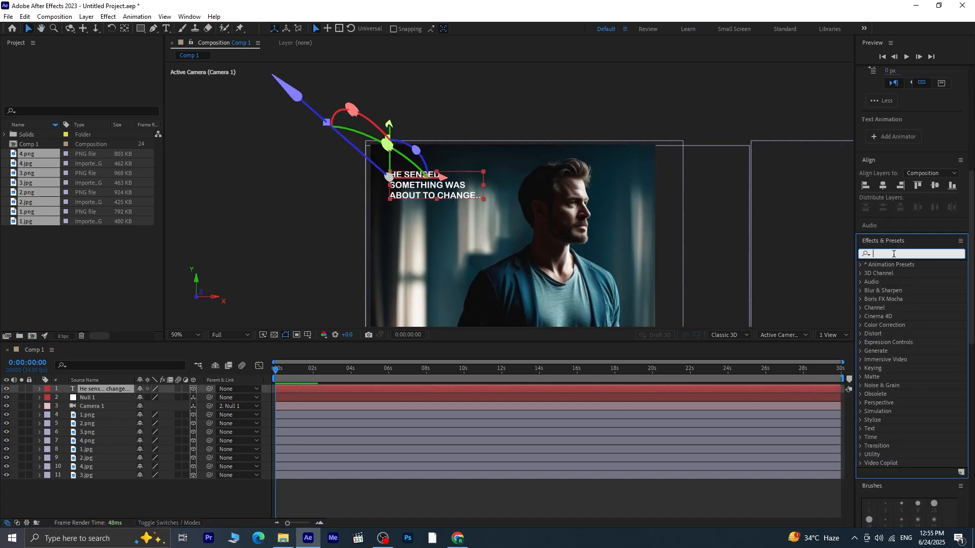
pyautogui.write('type')
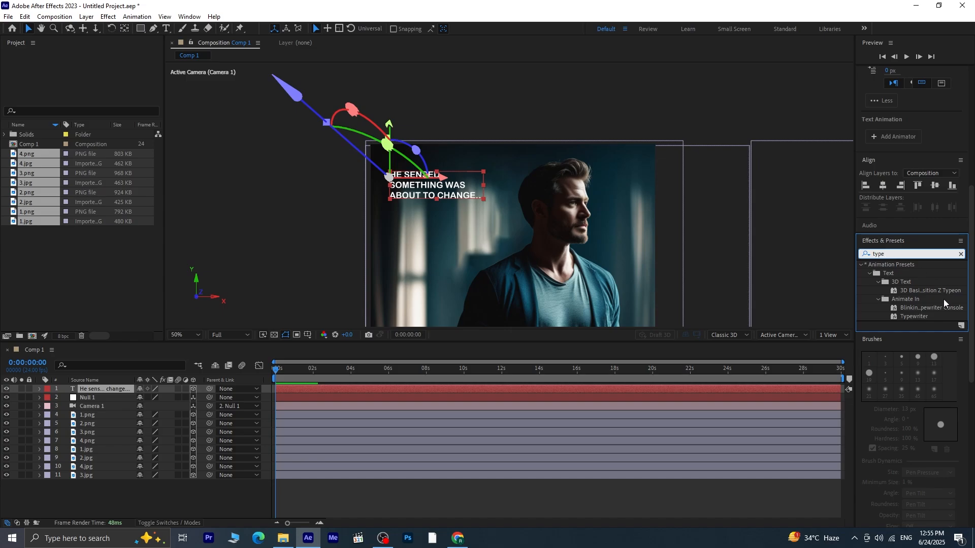
pyautogui.doubleClick(922, 315)
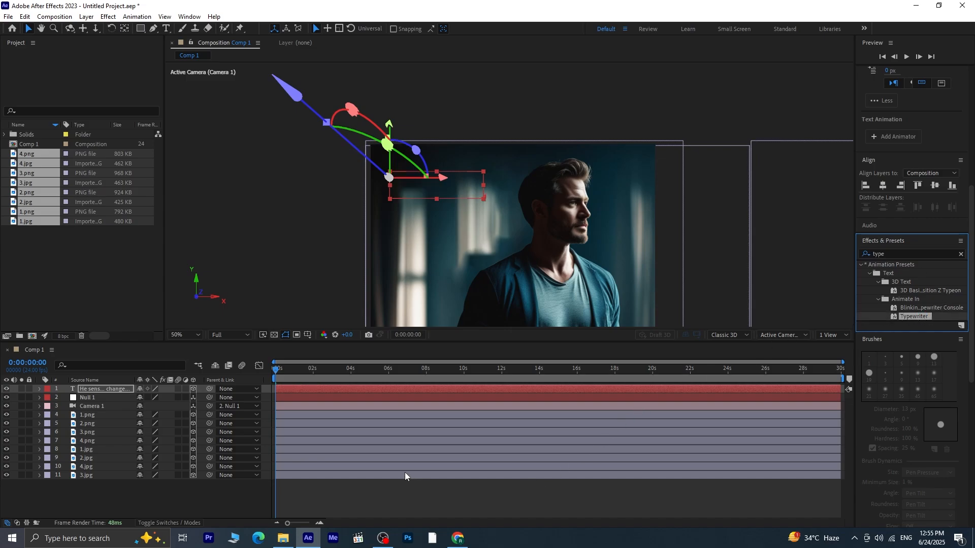
# Shorten the typewriter reveal by moving its ending Range Selector Start keyframe to about 2 seconds, and return to the start.
pyautogui.click(356, 391)
pyautogui.press('u')
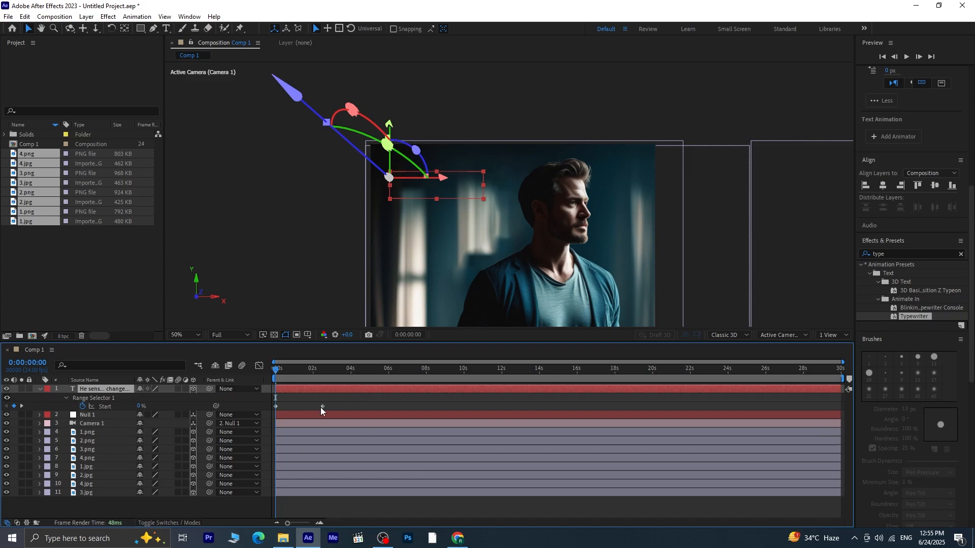
pyautogui.moveTo(322, 406)
pyautogui.mouseDown()
pyautogui.moveTo(330, 408)
pyautogui.moveTo(313, 409)
pyautogui.mouseUp()
pyautogui.moveTo(332, 370); pyautogui.dragTo(193, 400)
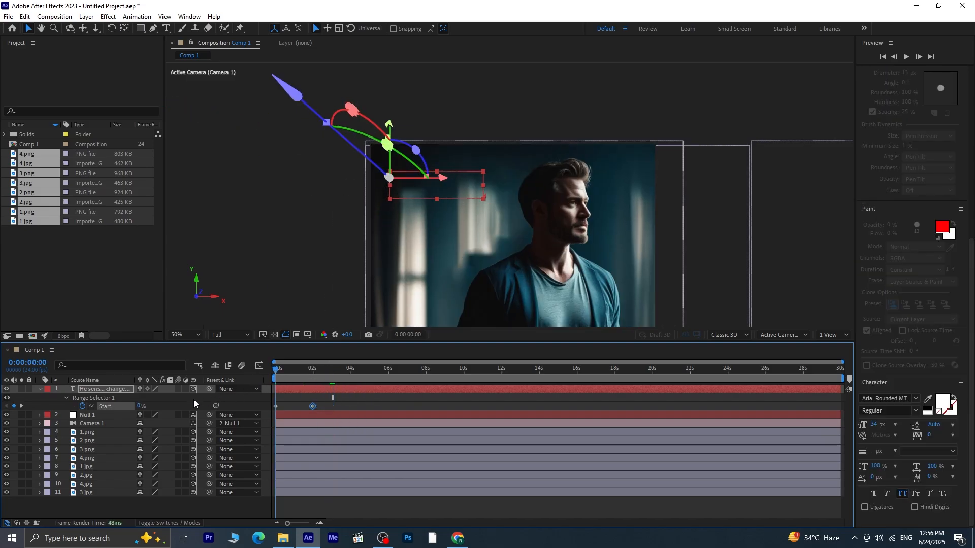
# Preview the typewriter reveal, then pull its ending Start keyframe slightly earlier and apply Easy Ease to both Start keyframes.
pyautogui.press('space')
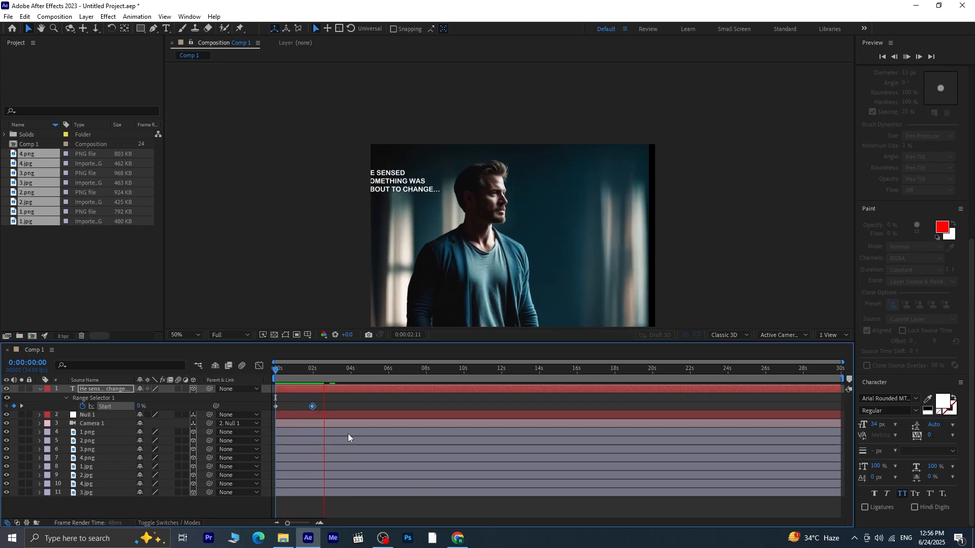
pyautogui.press('space')
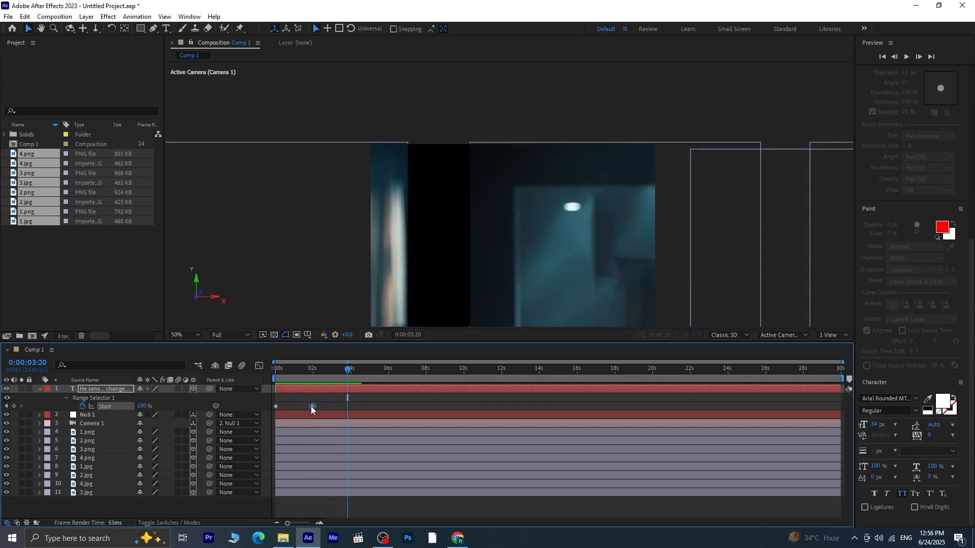
pyautogui.moveTo(311, 409); pyautogui.dragTo(263, 412)
pyautogui.press('F9')
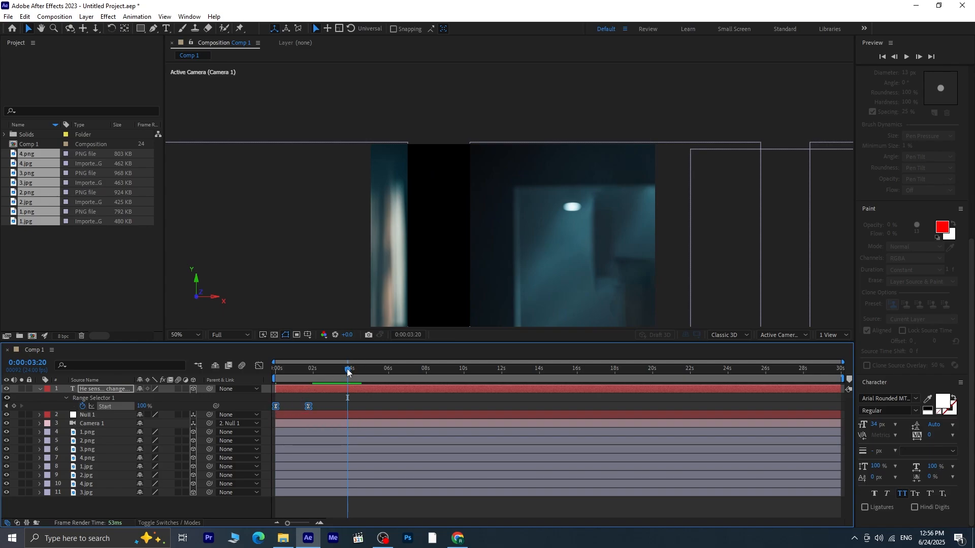
# Preview the eased typewriter reveal and camera move from the start to 0:00:05:09, and collapse the text layer's properties.
pyautogui.moveTo(347, 372); pyautogui.dragTo(209, 389)
pyautogui.press('space')
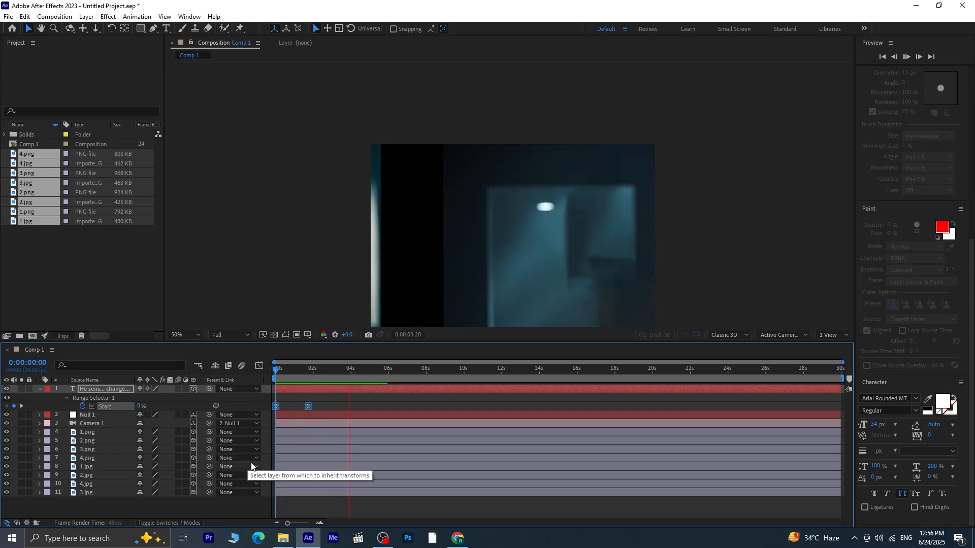
pyautogui.press('space')
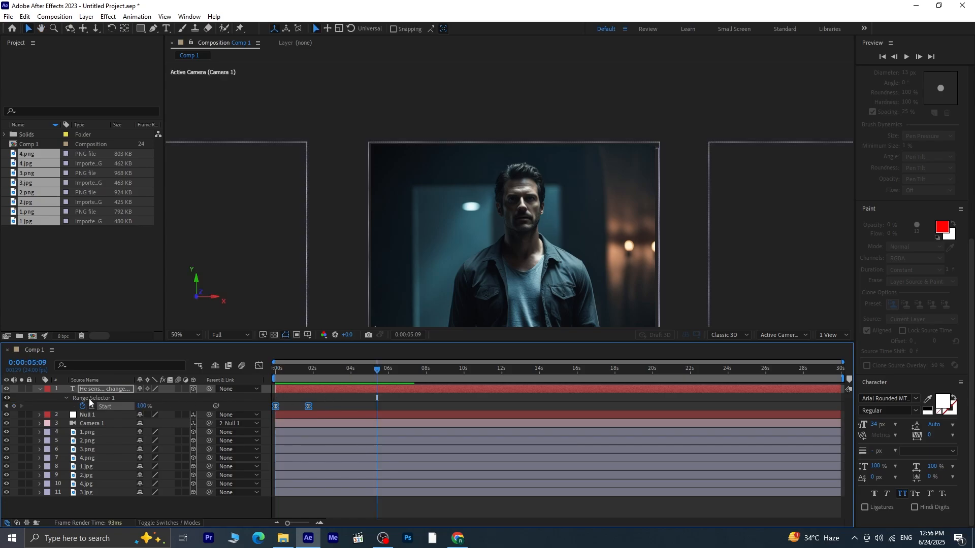
pyautogui.click(39, 389)
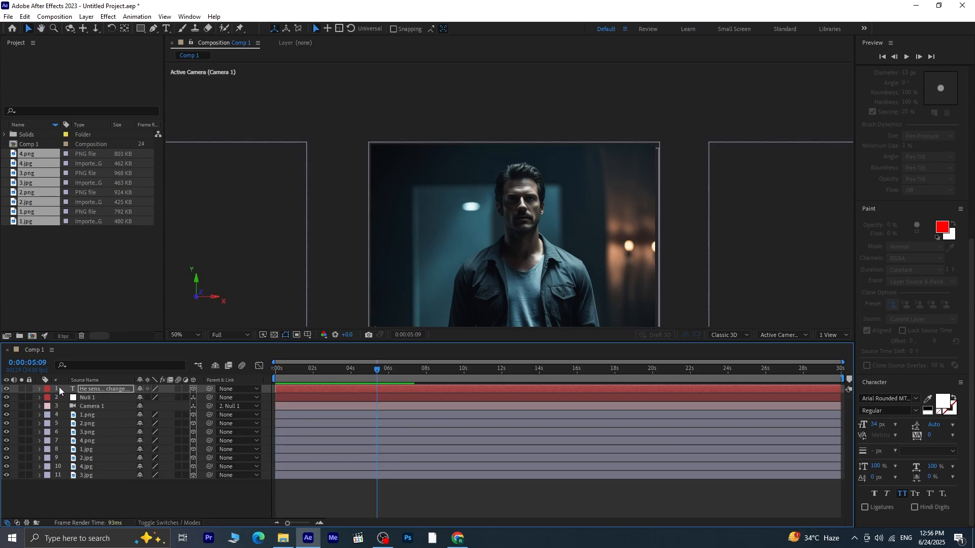
# Add the text "He stood firm, ready to face it." on two lines at 0:00:05:09, placed beside the second figure's head.
pyautogui.doubleClick(166, 29)
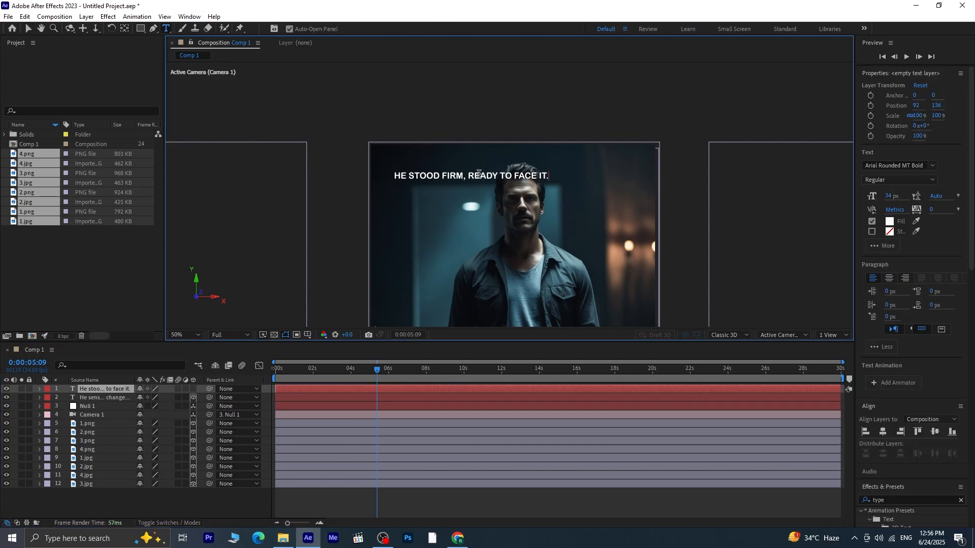
pyautogui.press('Return')
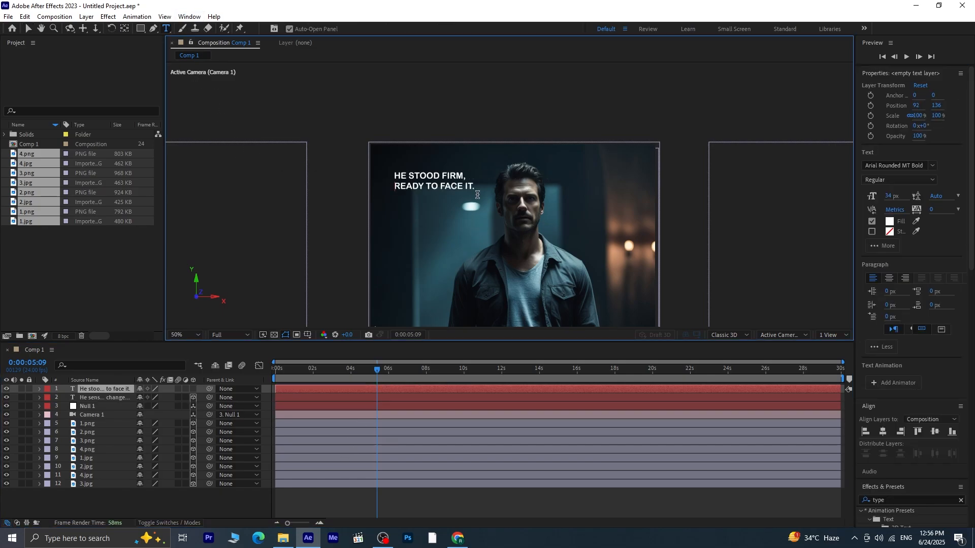
pyautogui.click(28, 28)
pyautogui.hotkey('shift', '/')
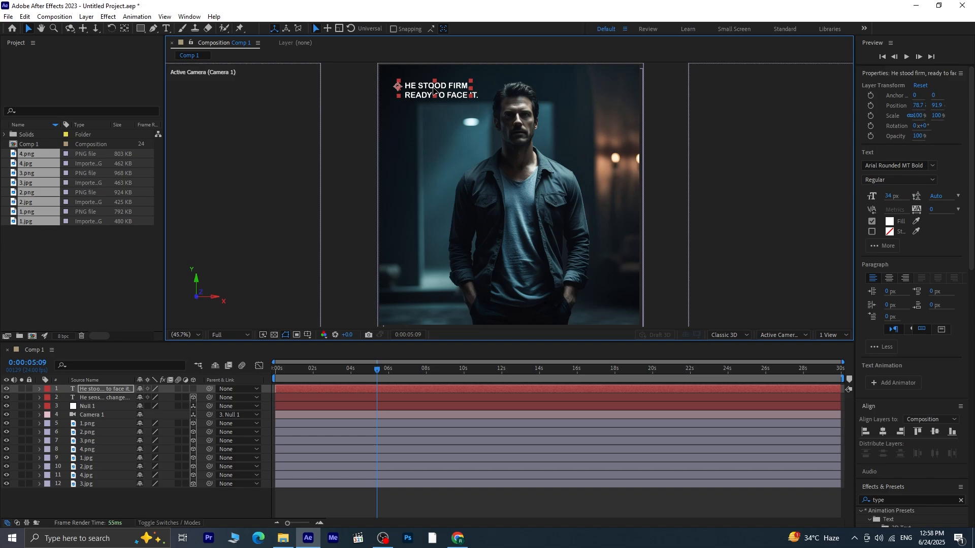
pyautogui.moveTo(433, 88); pyautogui.dragTo(433, 90)
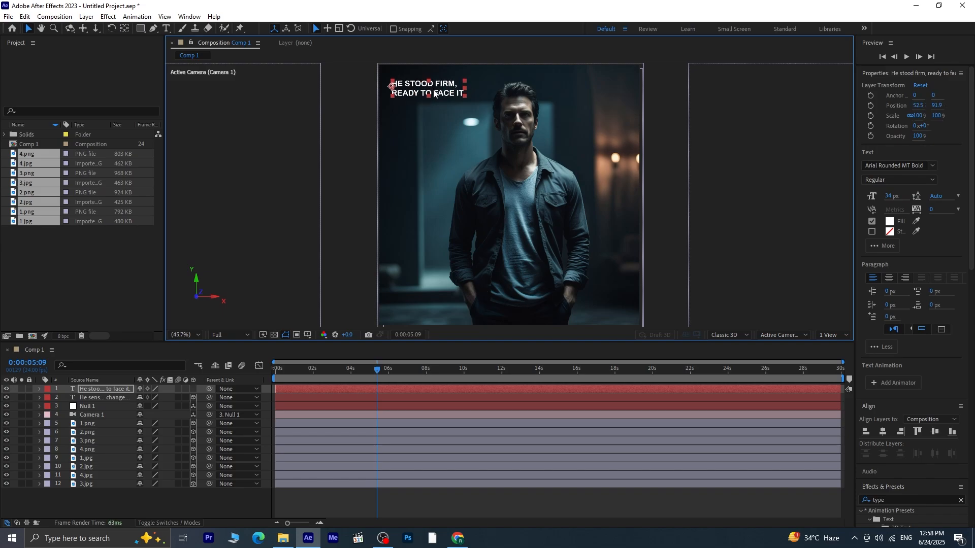
# Make the "He stood firm" text layer 3D and reposition it in the upper-left corner of the second figure's image.
pyautogui.click(193, 389)
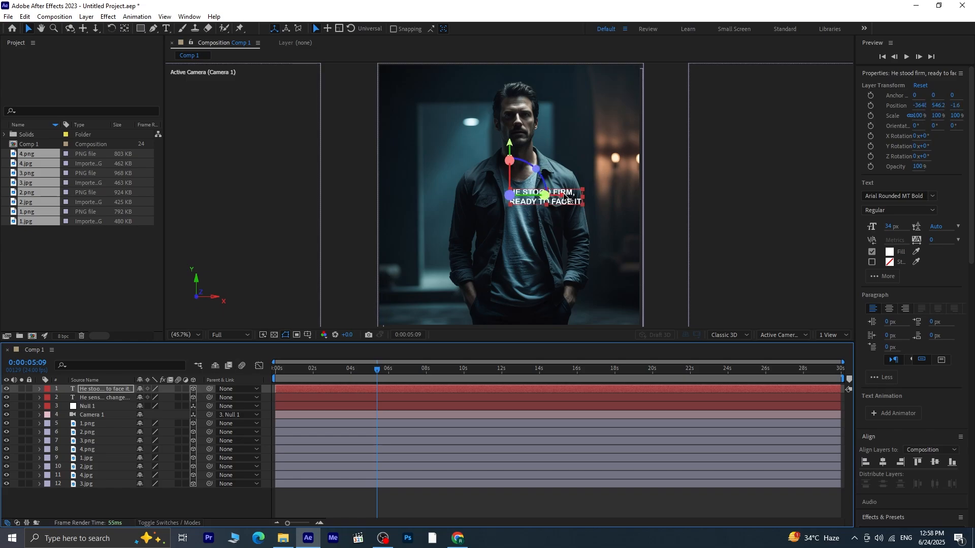
pyautogui.moveTo(570, 194); pyautogui.dragTo(466, 198)
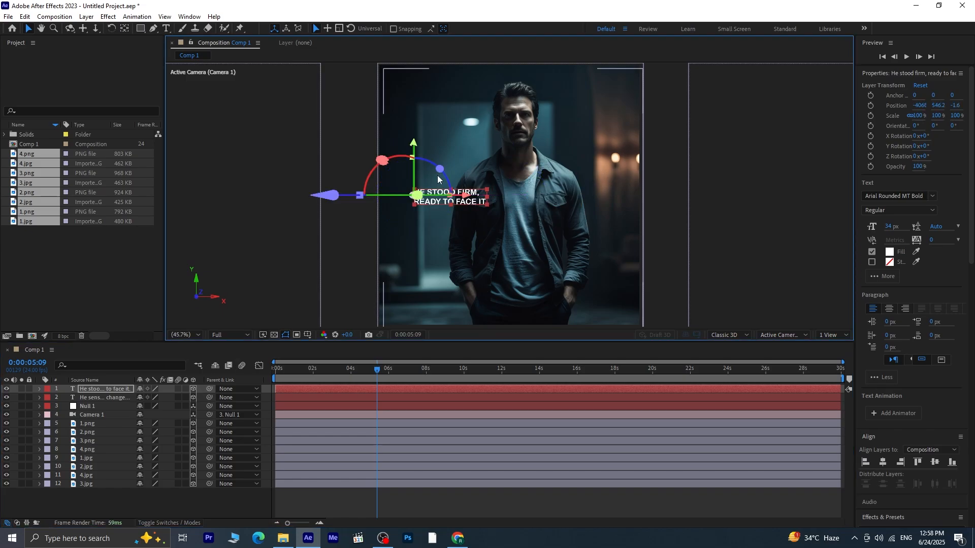
pyautogui.moveTo(414, 142); pyautogui.dragTo(420, 55)
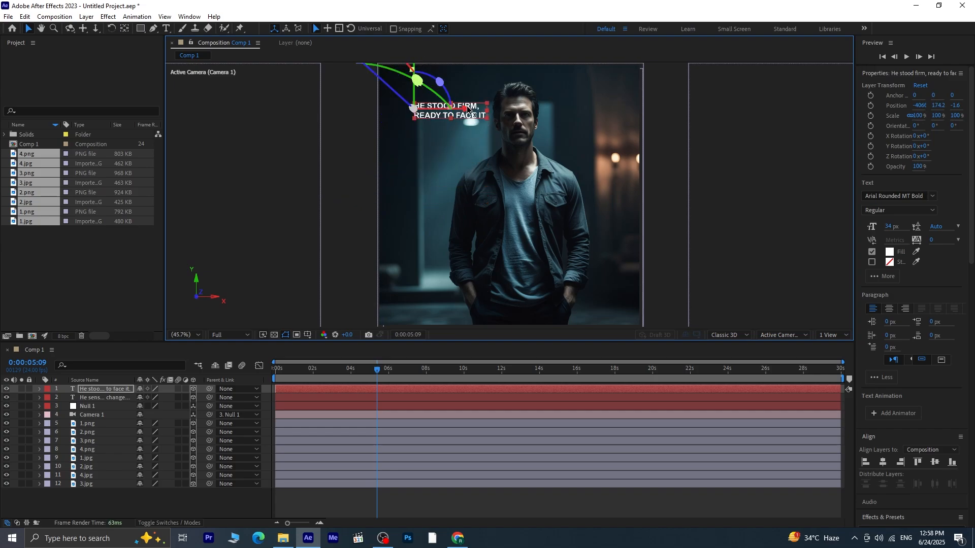
pyautogui.moveTo(469, 109); pyautogui.dragTo(449, 108)
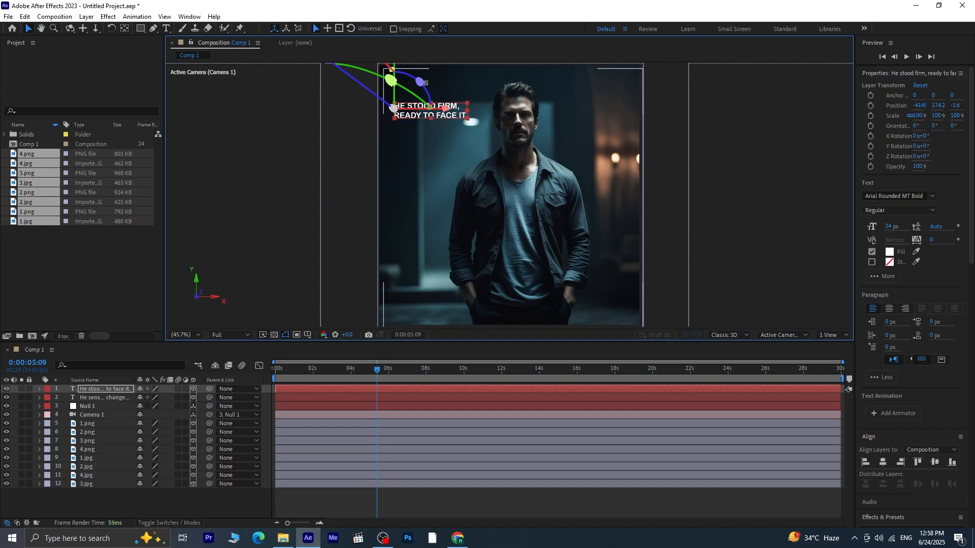
pyautogui.moveTo(395, 90); pyautogui.dragTo(395, 71)
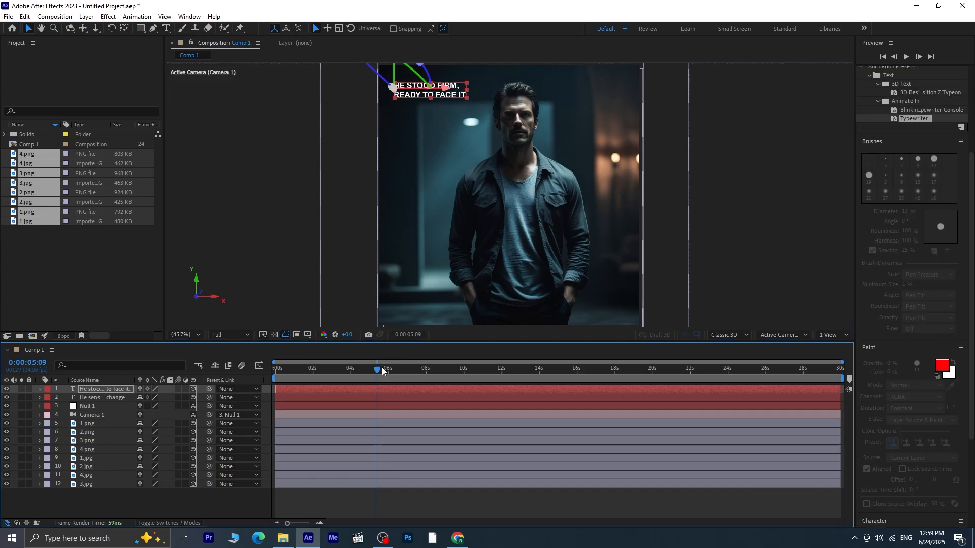
# Go to Null 1's Position keyframe at 0:00:07:12 and move the "He stood firm" text inside the pushed-in frame beside the figure.
pyautogui.click(386, 396)
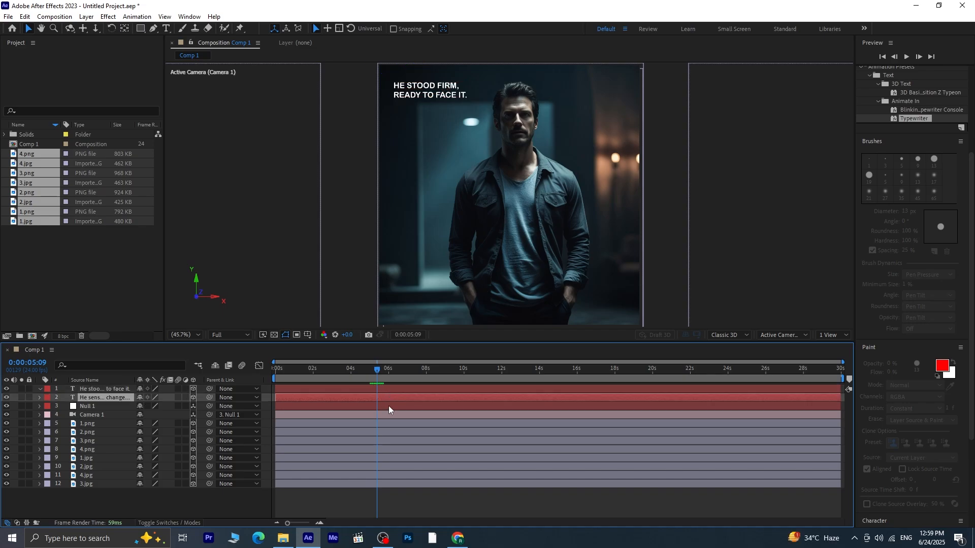
pyautogui.click(389, 405)
pyautogui.press('p')
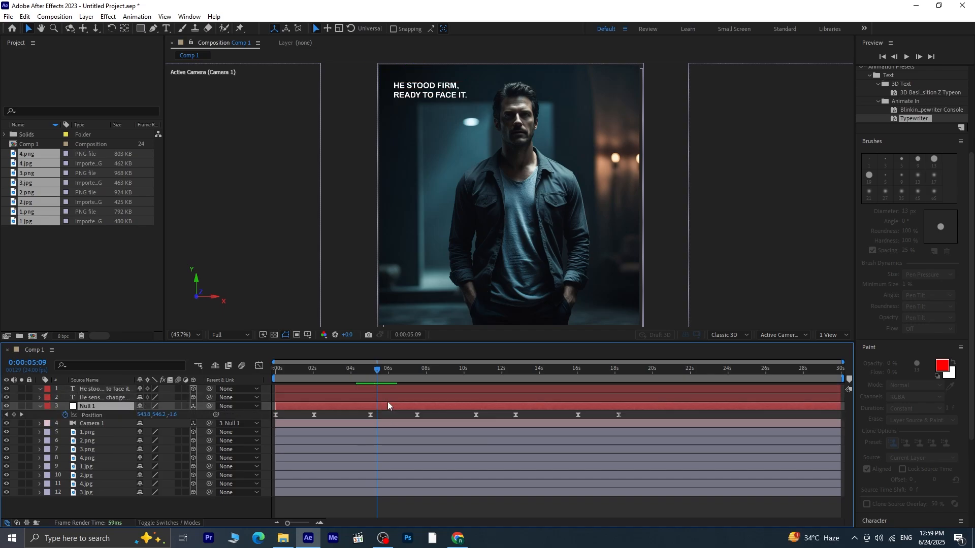
pyautogui.click(22, 415)
pyautogui.scroll(-2, 504, 117)
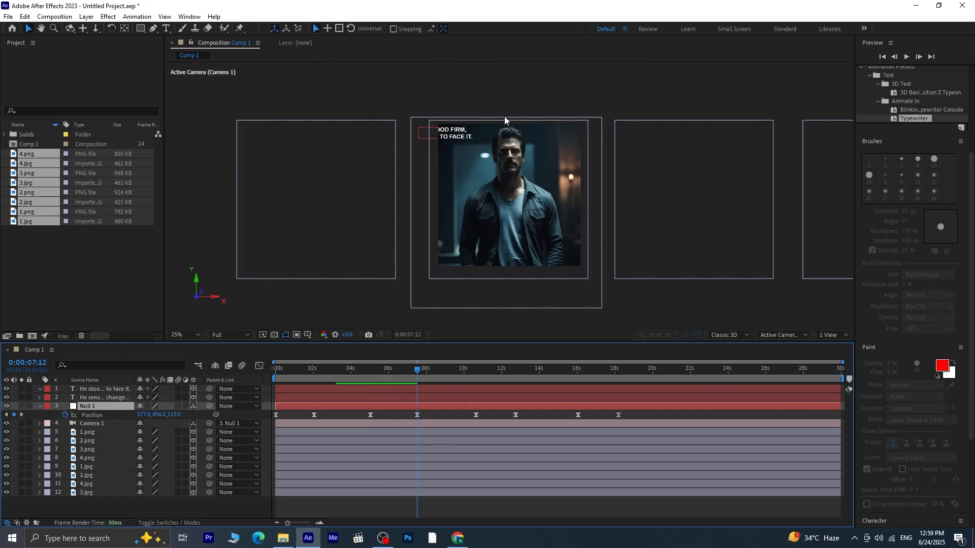
pyautogui.click(104, 389)
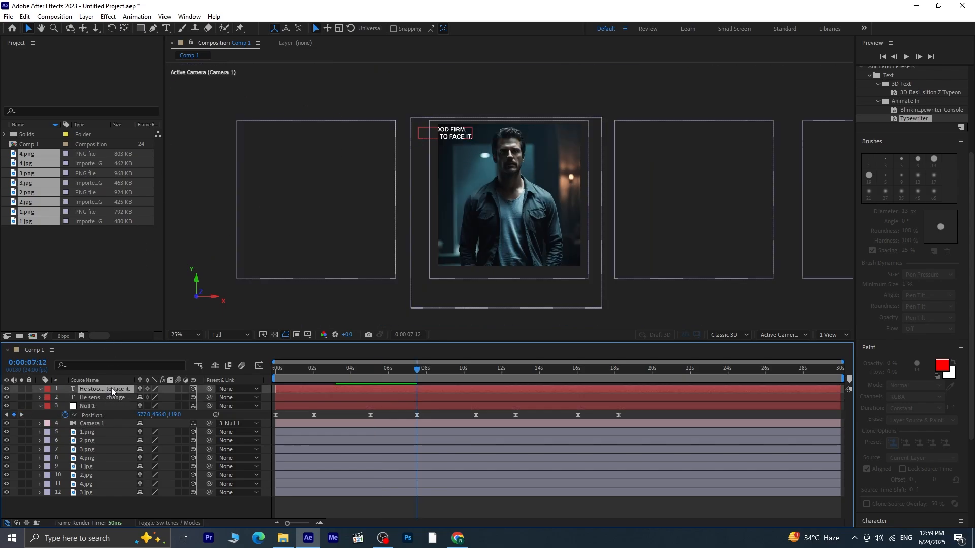
pyautogui.moveTo(456, 134); pyautogui.dragTo(482, 141)
pyautogui.moveTo(443, 92); pyautogui.dragTo(448, 140)
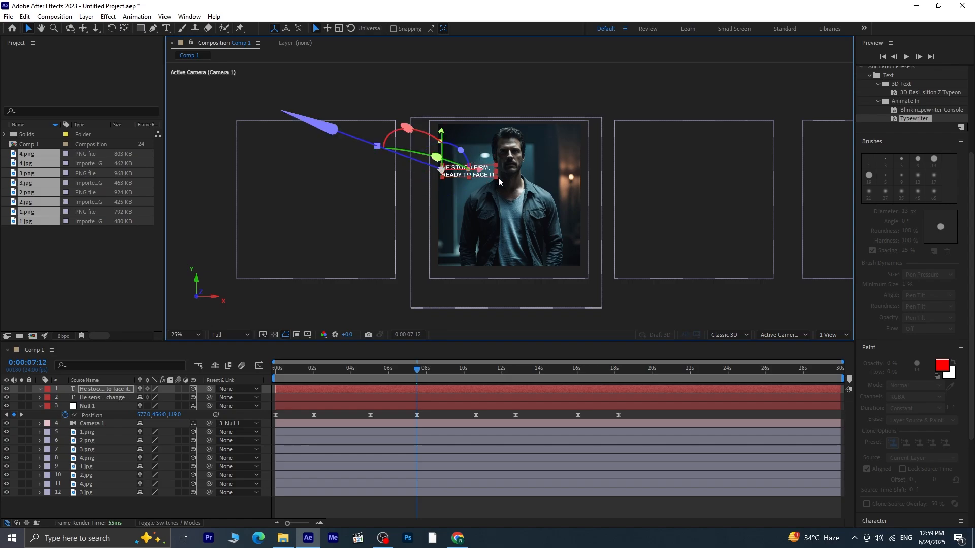
pyautogui.press('.')
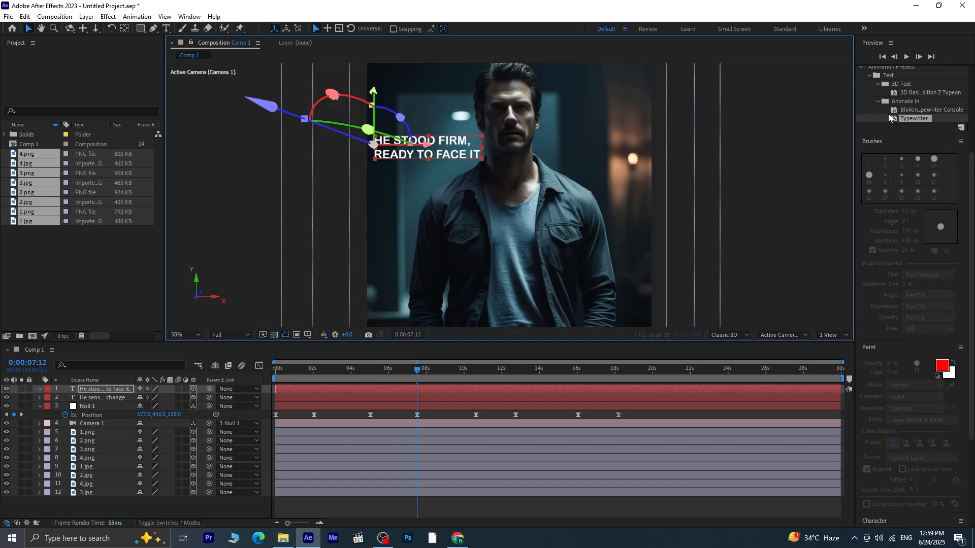
# Set the "He stood firm" text's font size to 27 px and shift it slightly right and down, to Y position 317.6.
pyautogui.scroll(5, 936, 141)
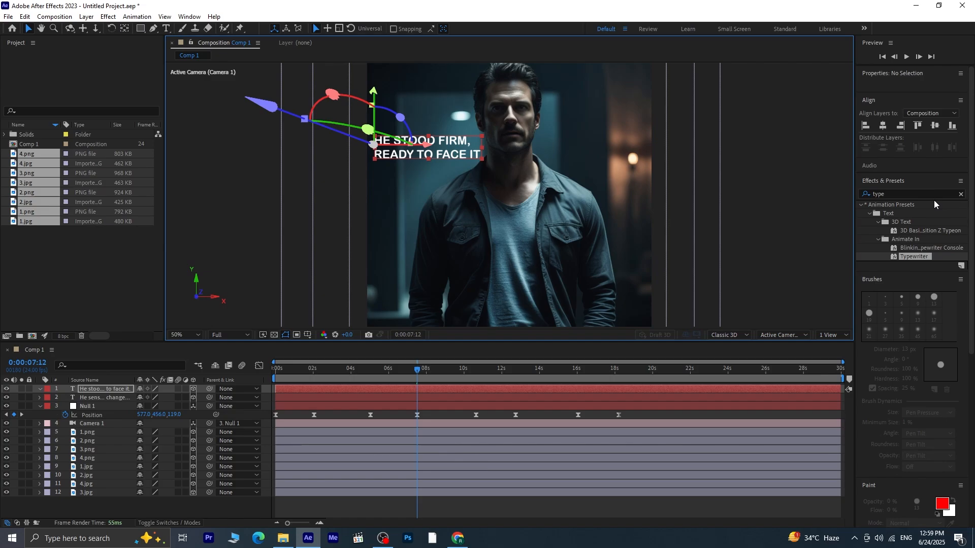
pyautogui.click(96, 389)
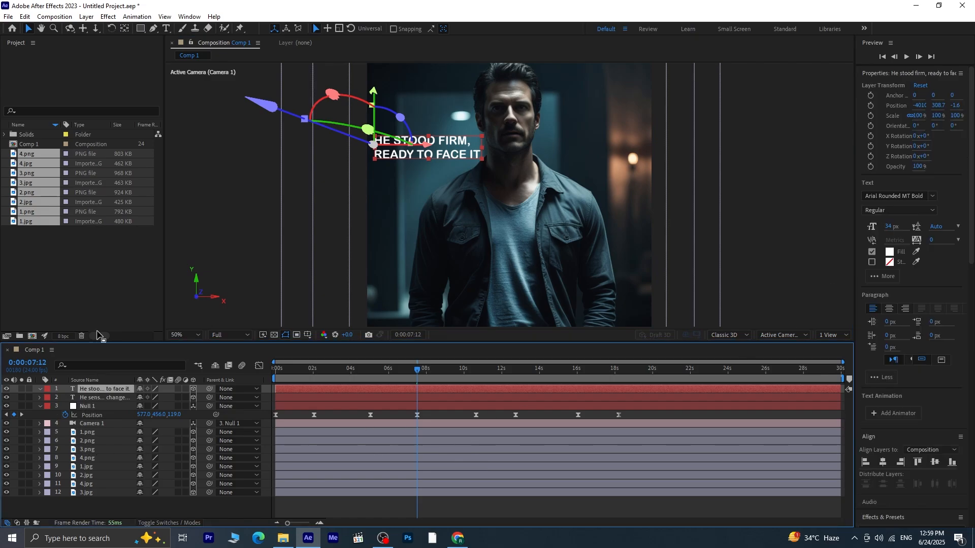
pyautogui.moveTo(889, 230); pyautogui.dragTo(886, 227)
pyautogui.moveTo(426, 146); pyautogui.dragTo(440, 147)
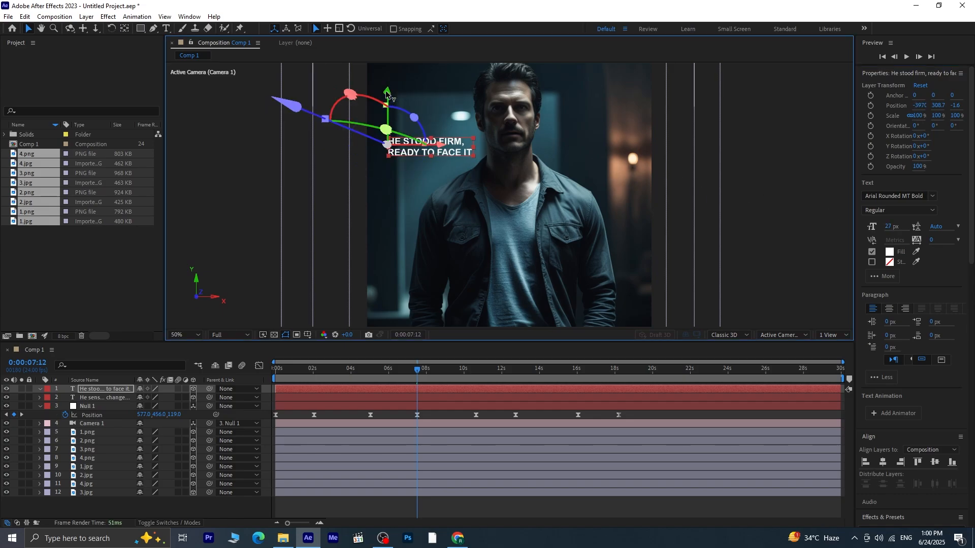
pyautogui.moveTo(386, 96); pyautogui.dragTo(386, 99)
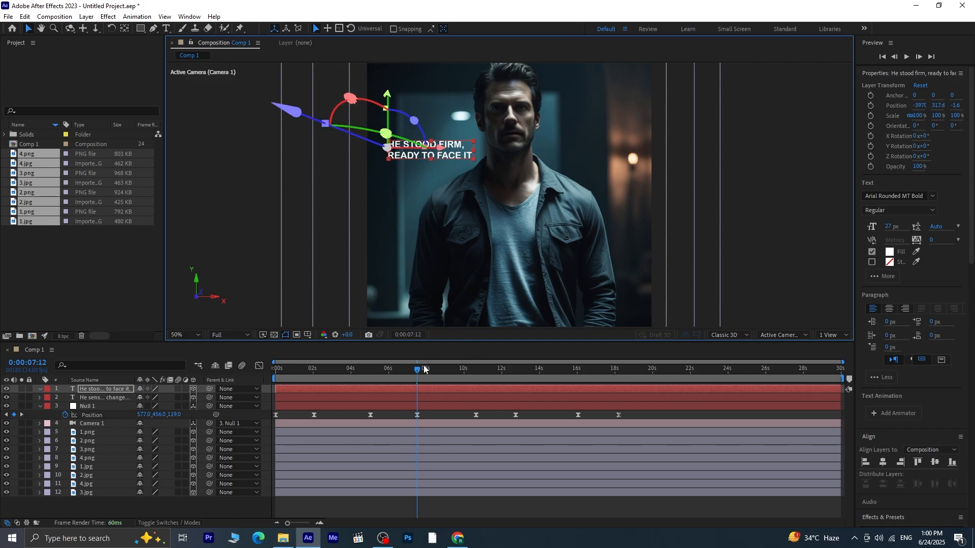
# Apply the Typewriter animation preset to the "He stood firm" text layer at 0:00:06:05.
pyautogui.moveTo(420, 368); pyautogui.dragTo(395, 408)
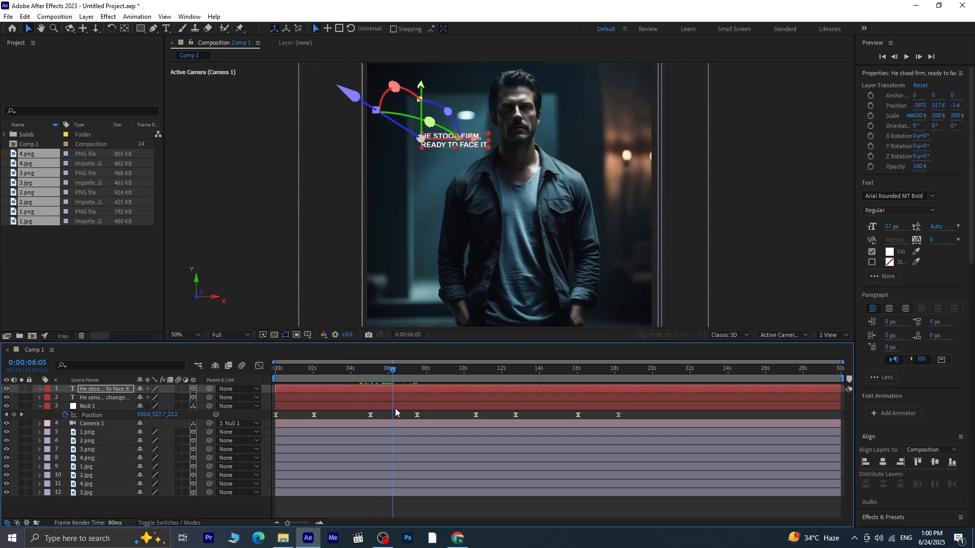
pyautogui.scroll(-4, 943, 461)
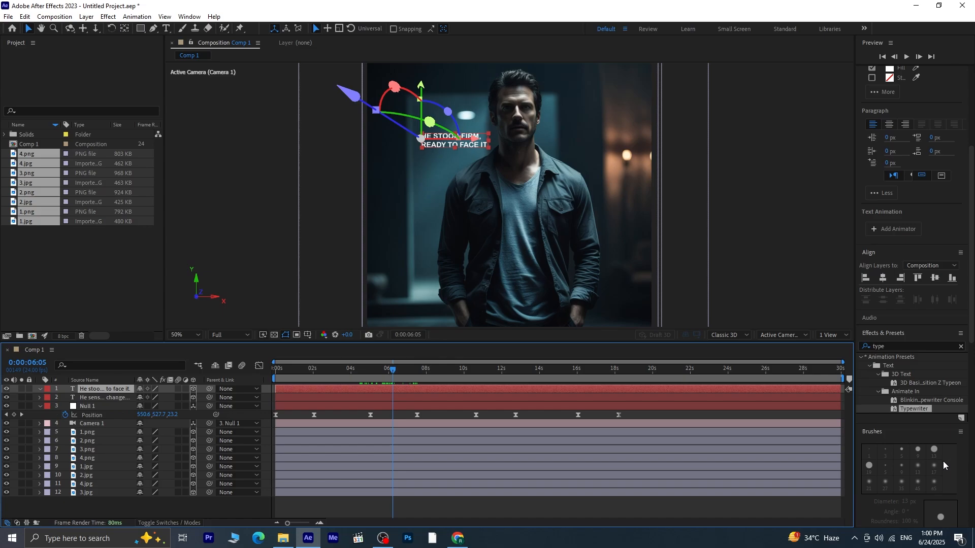
pyautogui.doubleClick(915, 410)
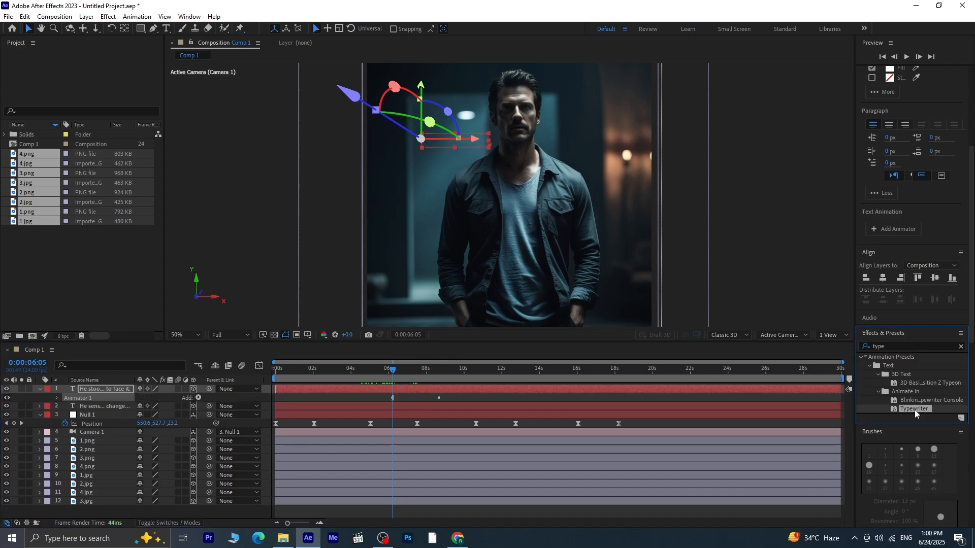
# Shorten the second typewriter reveal by pulling its ending Range Selector Start keyframe to about 7.2 seconds, previewing the timing to 0:00:11:04.
pyautogui.click(430, 386)
pyautogui.press('u')
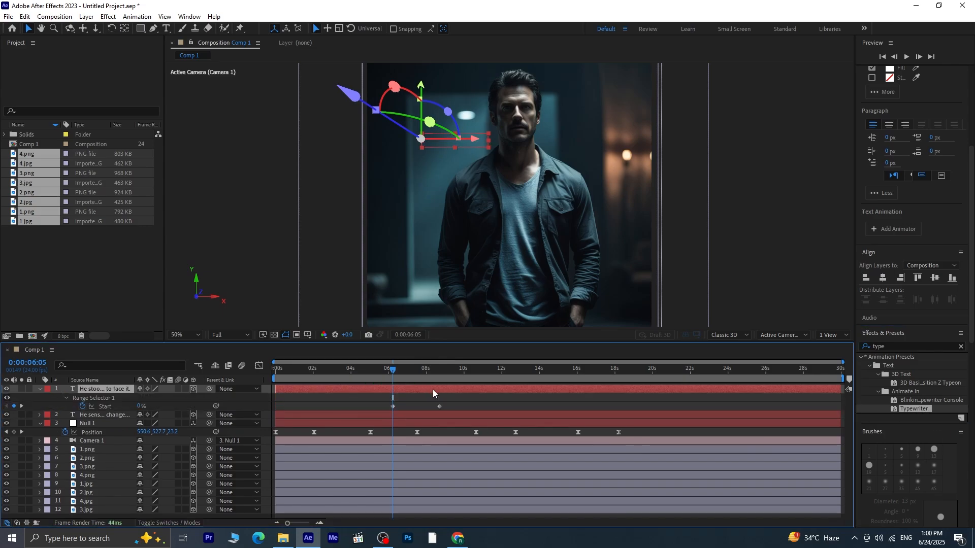
pyautogui.moveTo(438, 406); pyautogui.dragTo(418, 410)
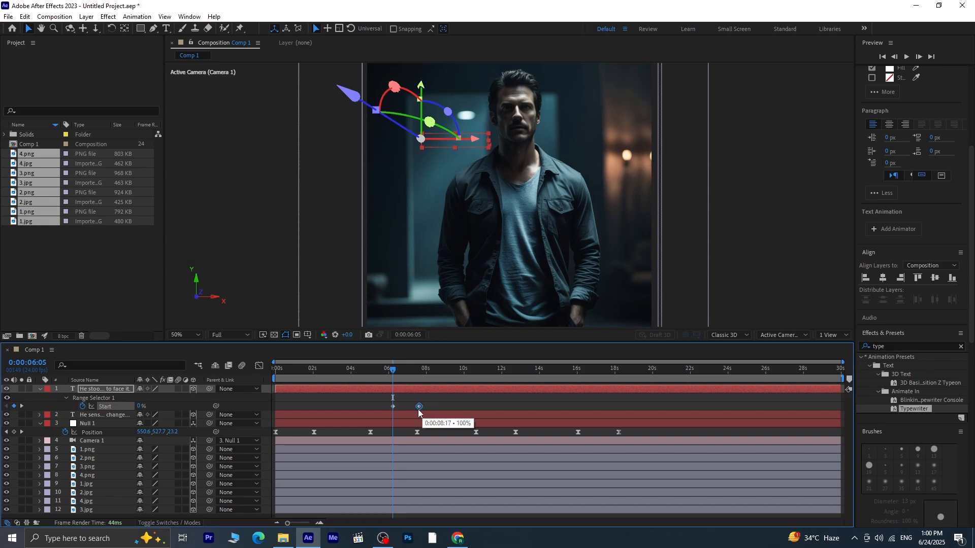
pyautogui.press('space')
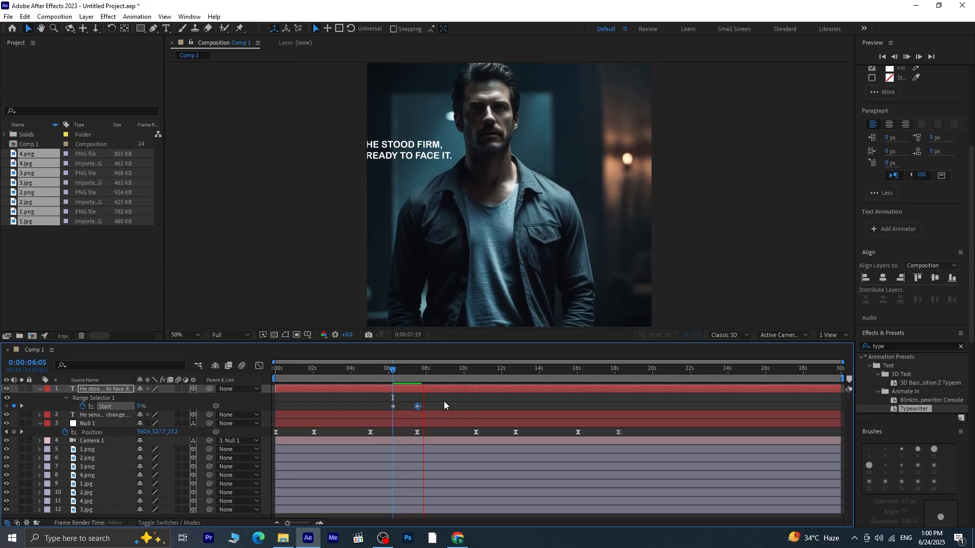
pyautogui.press('space')
pyautogui.moveTo(418, 410); pyautogui.dragTo(411, 408)
pyautogui.moveTo(423, 376); pyautogui.dragTo(388, 394)
pyautogui.press('space')
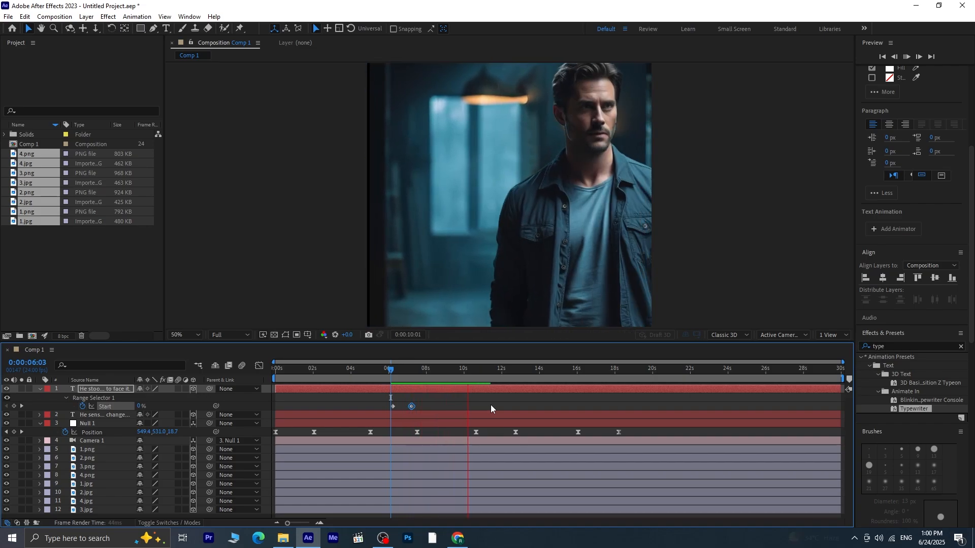
pyautogui.press('space')
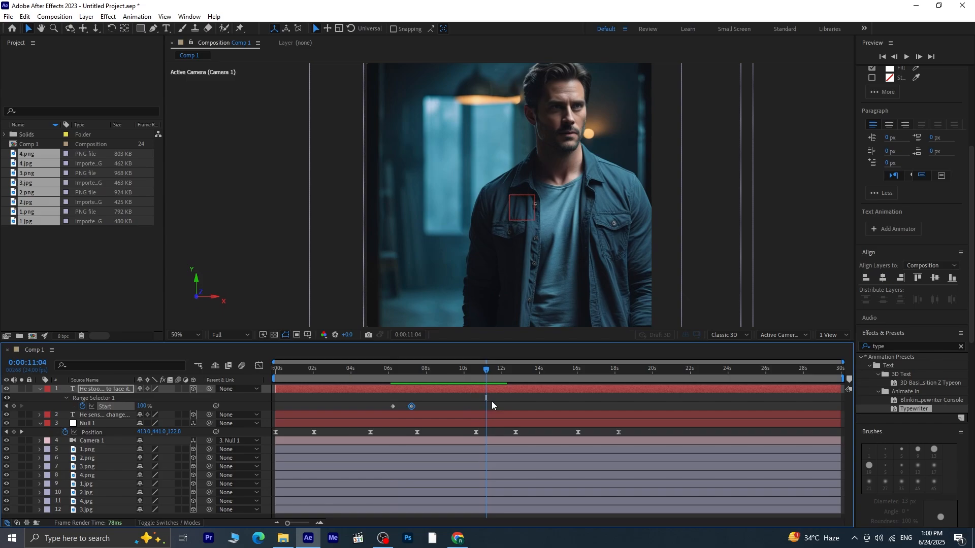
# Add the text "Eyes searching... waiting for a sign." beside the third figure at 0:00:10:17.
pyautogui.moveTo(485, 369); pyautogui.dragTo(476, 386)
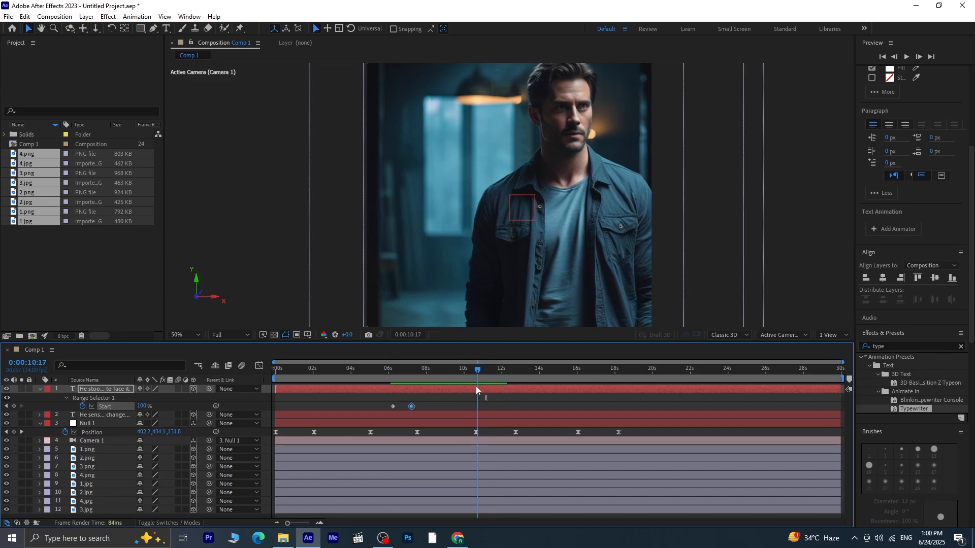
pyautogui.click(39, 389)
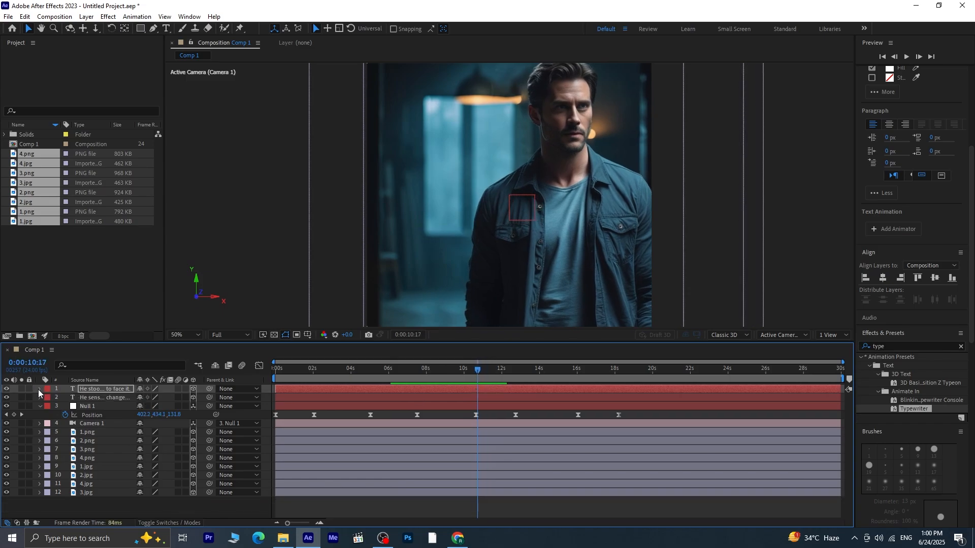
pyautogui.click(170, 503)
pyautogui.click(170, 31)
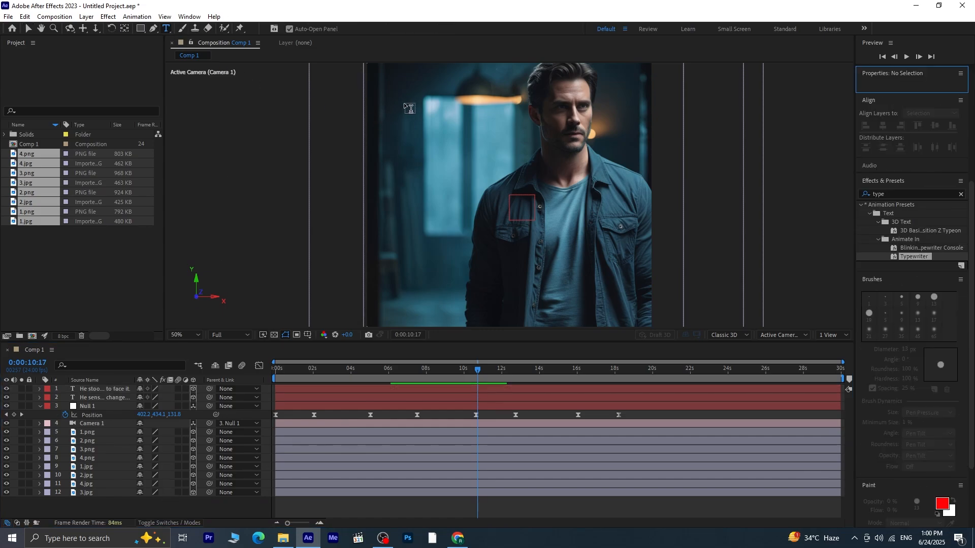
pyautogui.moveTo(424, 100); pyautogui.dragTo(425, 132)
pyautogui.click(399, 152)
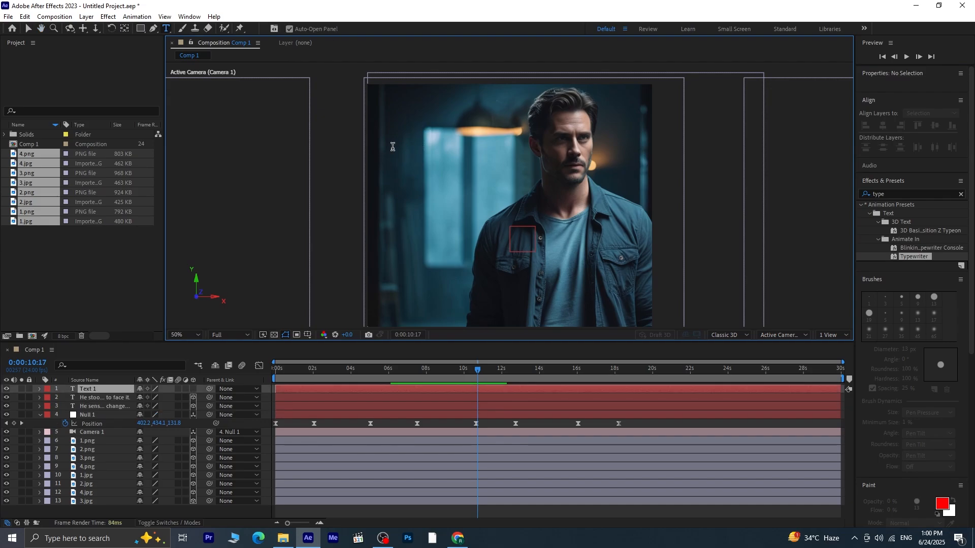
pyautogui.write('Eyes searching... waiting for a sign.')
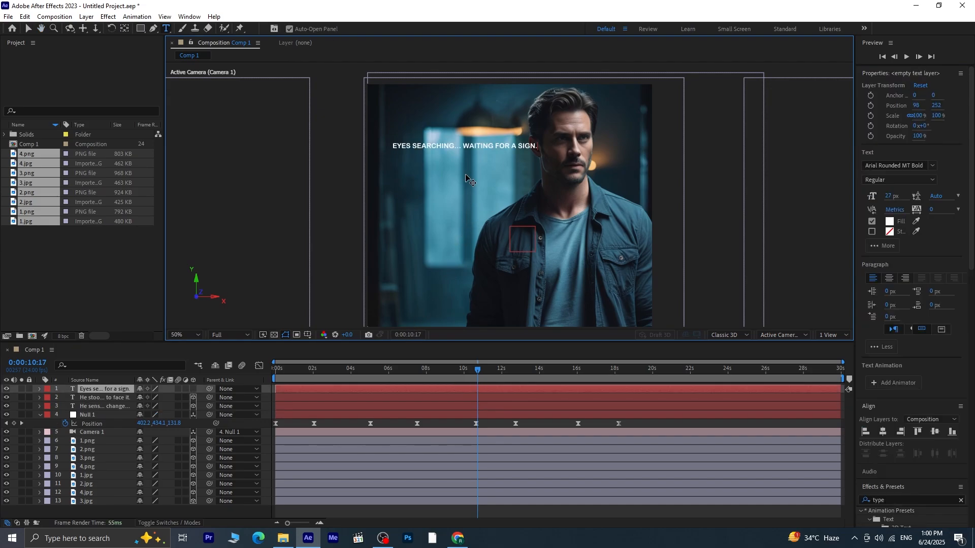
# Break the "Eyes searching... waiting for a sign." text into two lines at 39 px and shift it to position 84, 236.
pyautogui.click(464, 145)
pyautogui.press('Return')
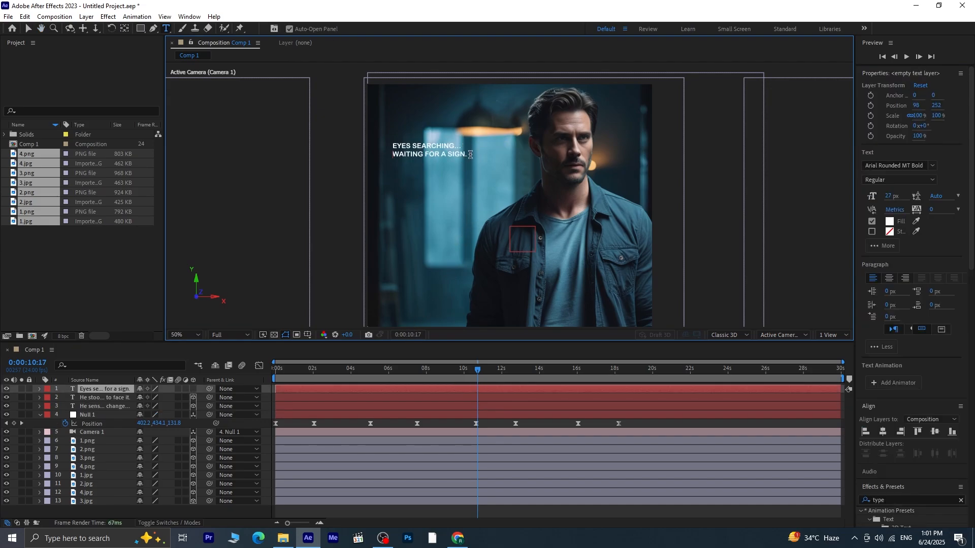
pyautogui.moveTo(470, 155); pyautogui.dragTo(402, 141)
pyautogui.moveTo(892, 196); pyautogui.dragTo(903, 199)
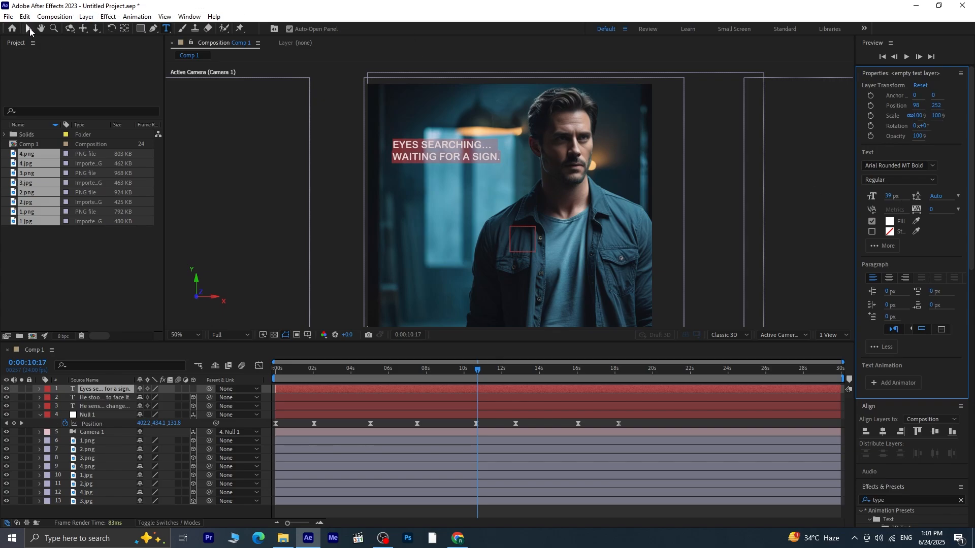
pyautogui.click(29, 28)
pyautogui.moveTo(473, 149); pyautogui.dragTo(467, 143)
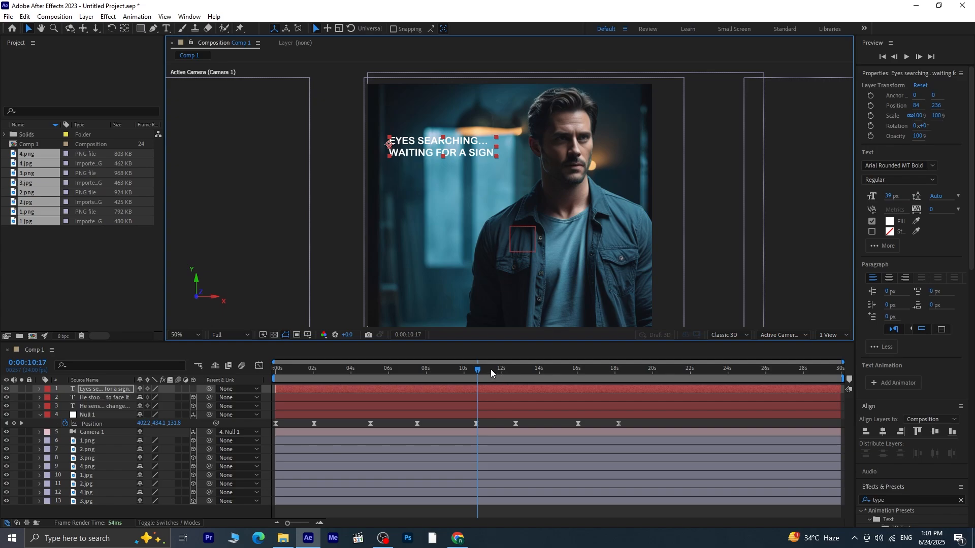
# Make the "Eyes searching..." text a 3D layer at 0:00:10:15 and place it beside the third figure at position -38, 142, 132.
pyautogui.press('space')
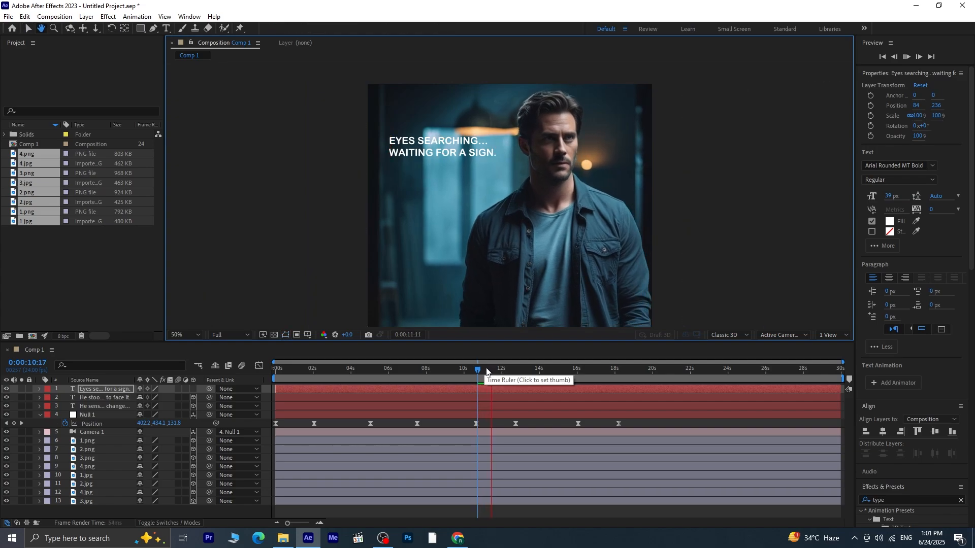
pyautogui.press('space')
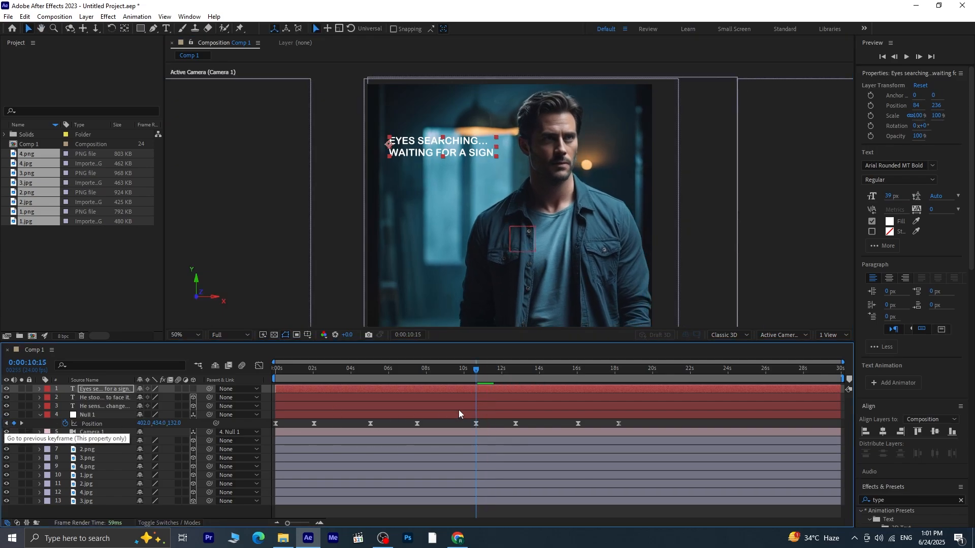
pyautogui.click(194, 388)
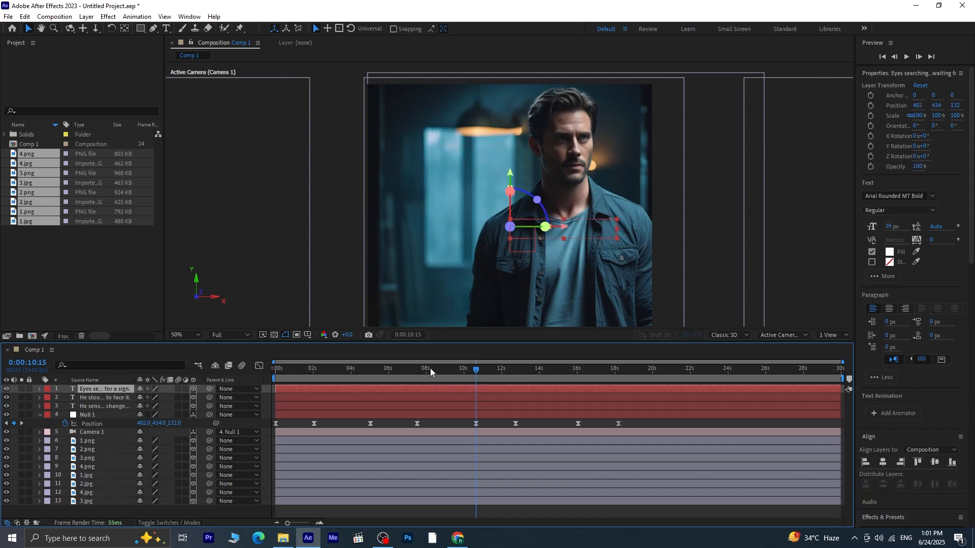
pyautogui.moveTo(526, 227); pyautogui.dragTo(418, 222)
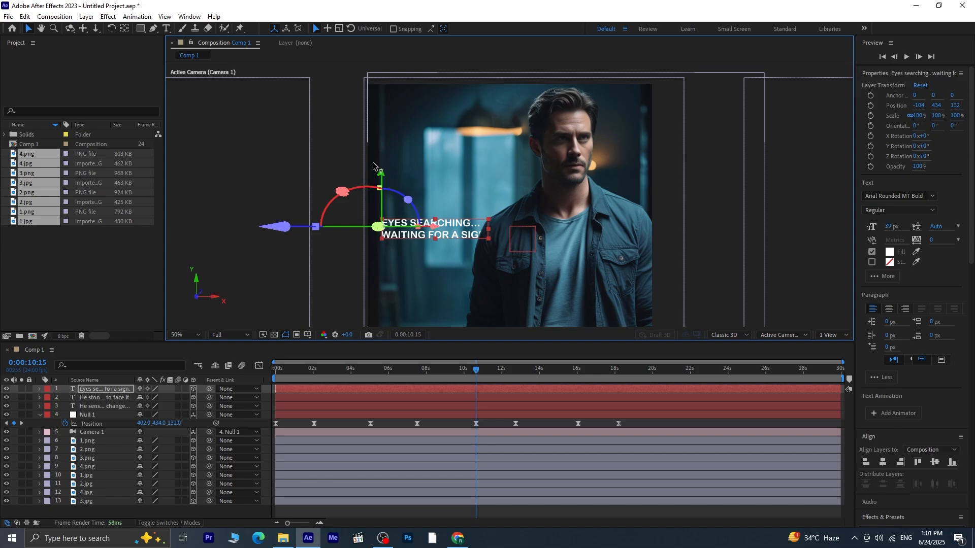
pyautogui.moveTo(373, 163); pyautogui.dragTo(378, 98)
pyautogui.moveTo(438, 154); pyautogui.dragTo(455, 161)
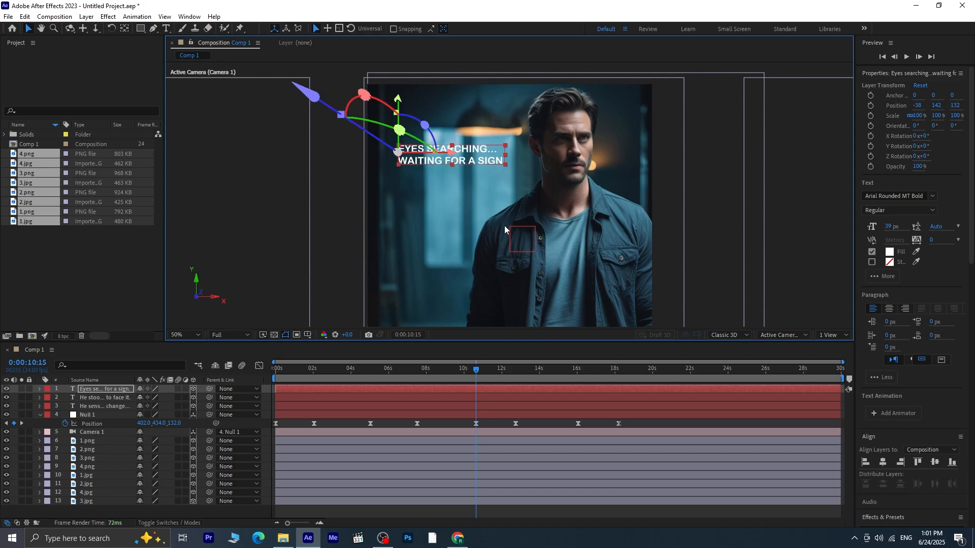
# Nudge the third 3D text slightly left to X position -48.5 and preview the camera move from 0:00:10:08.
pyautogui.press('space')
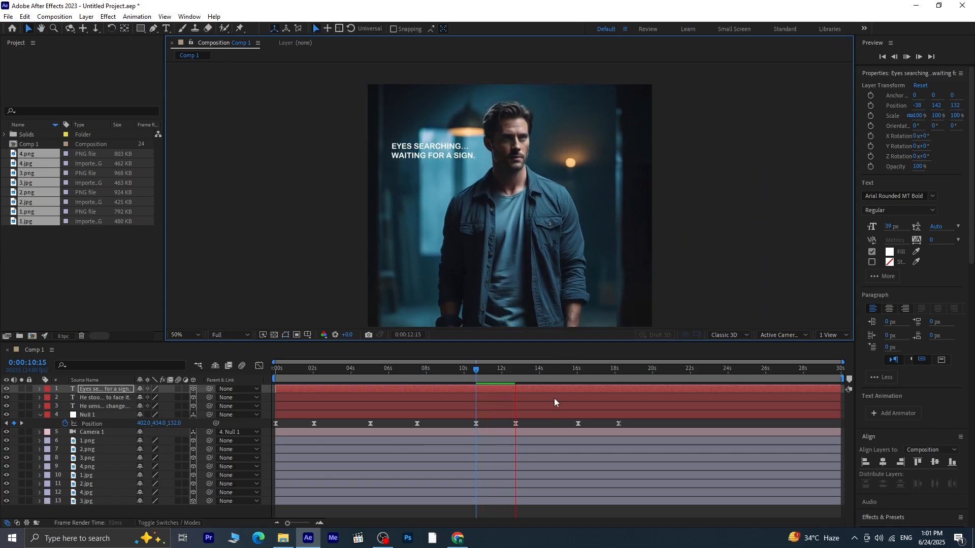
pyautogui.press('space')
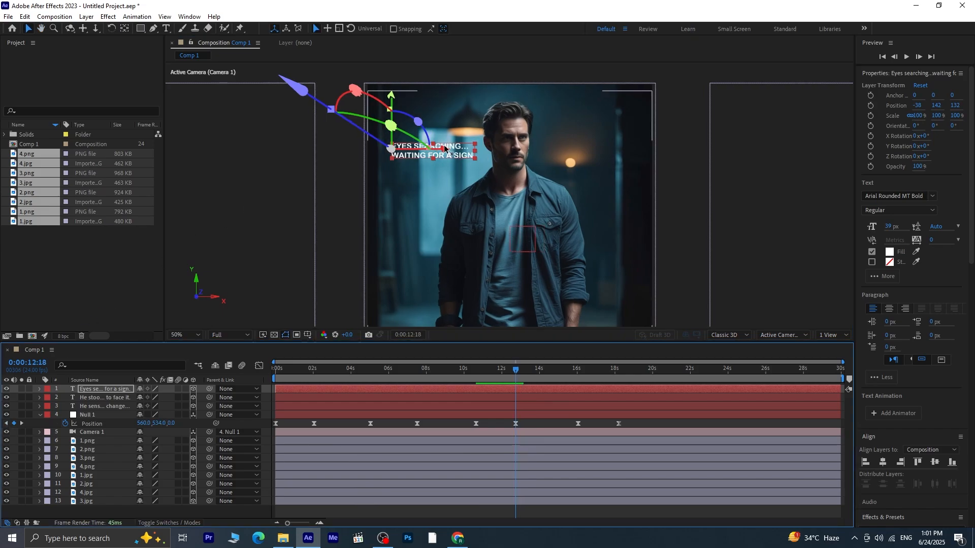
pyautogui.moveTo(440, 149); pyautogui.dragTo(440, 149)
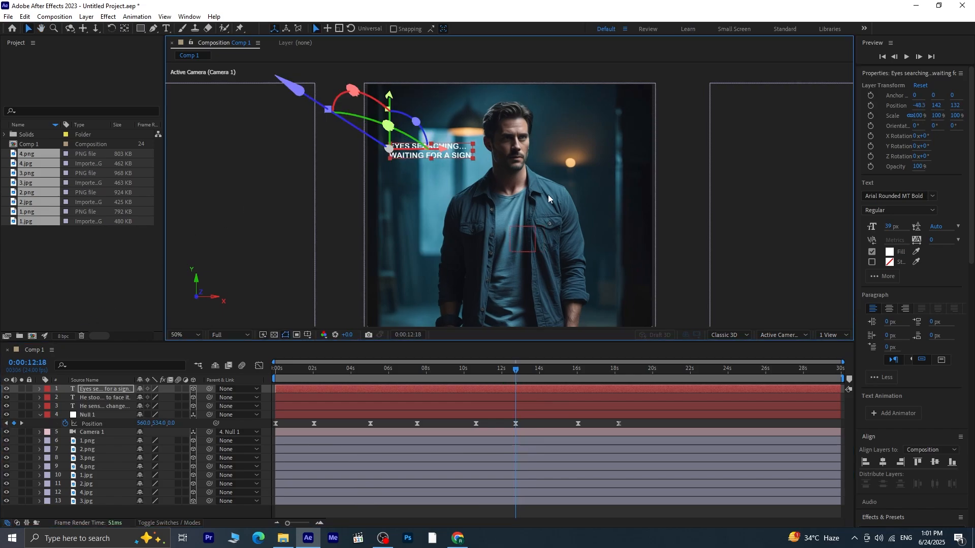
pyautogui.moveTo(530, 191); pyautogui.dragTo(533, 251)
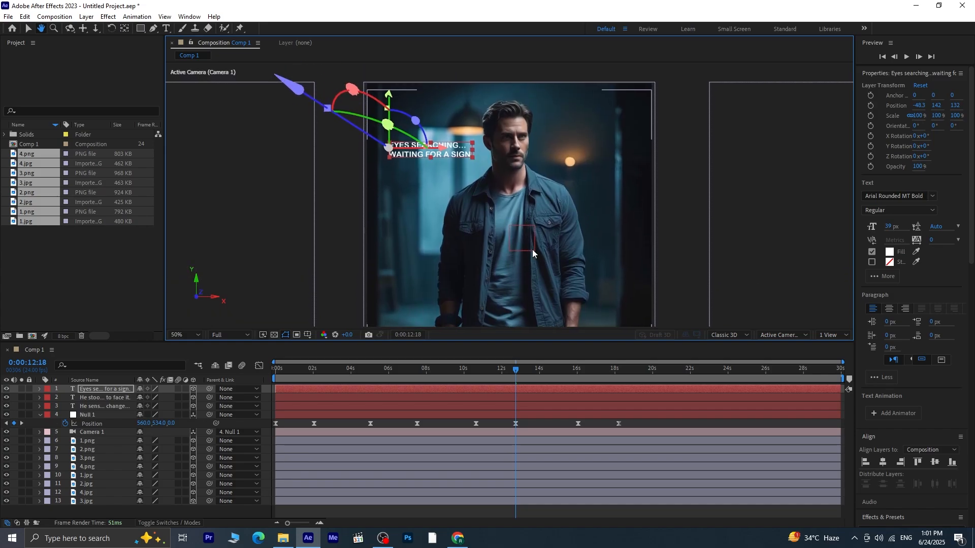
pyautogui.moveTo(514, 371); pyautogui.dragTo(471, 397)
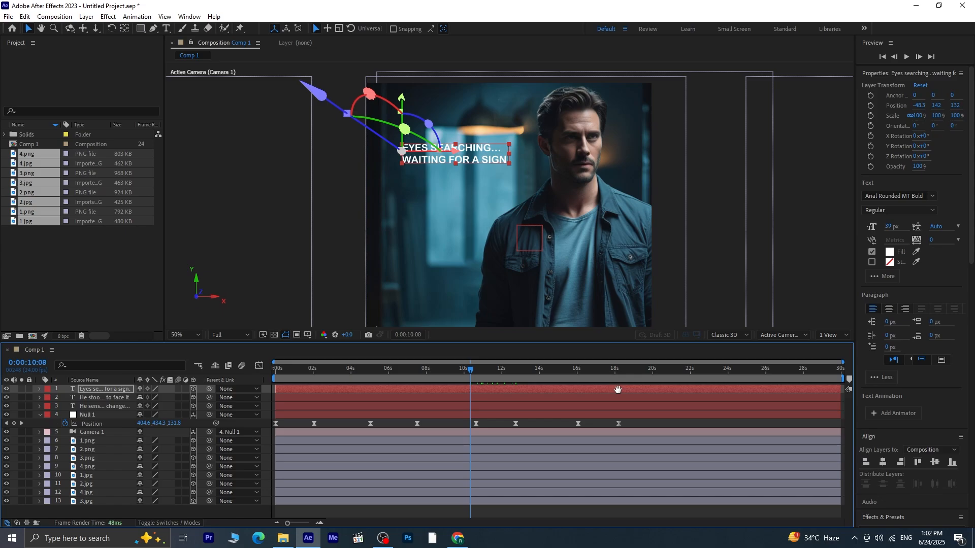
pyautogui.press('space')
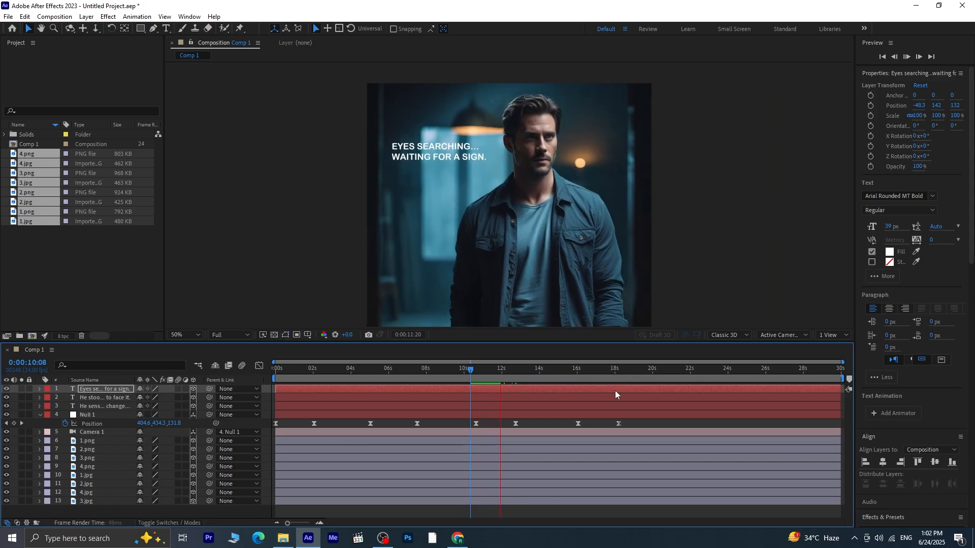
pyautogui.press('space')
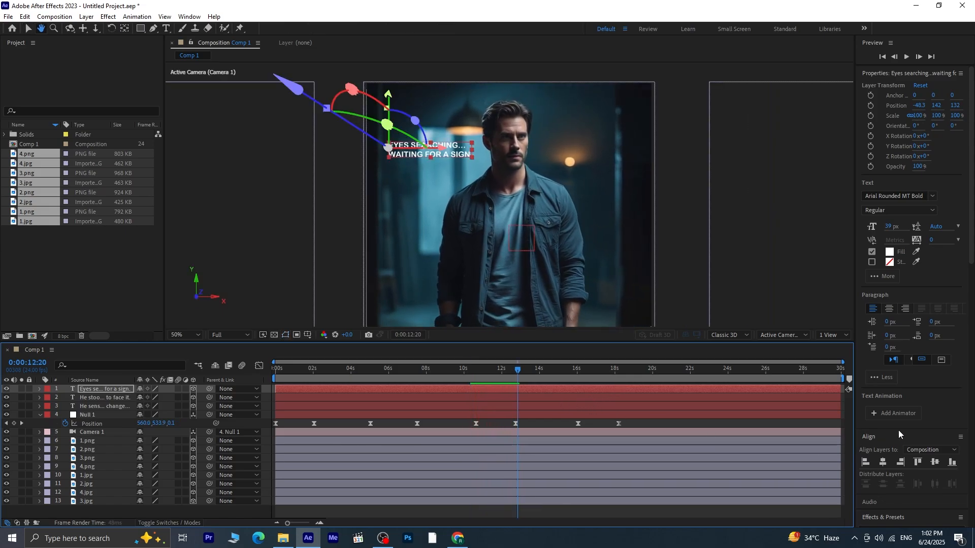
# Apply the Typewriter animation preset to the "Eyes searching..." text layer at 0:00:11:08.
pyautogui.moveTo(518, 370); pyautogui.dragTo(489, 379)
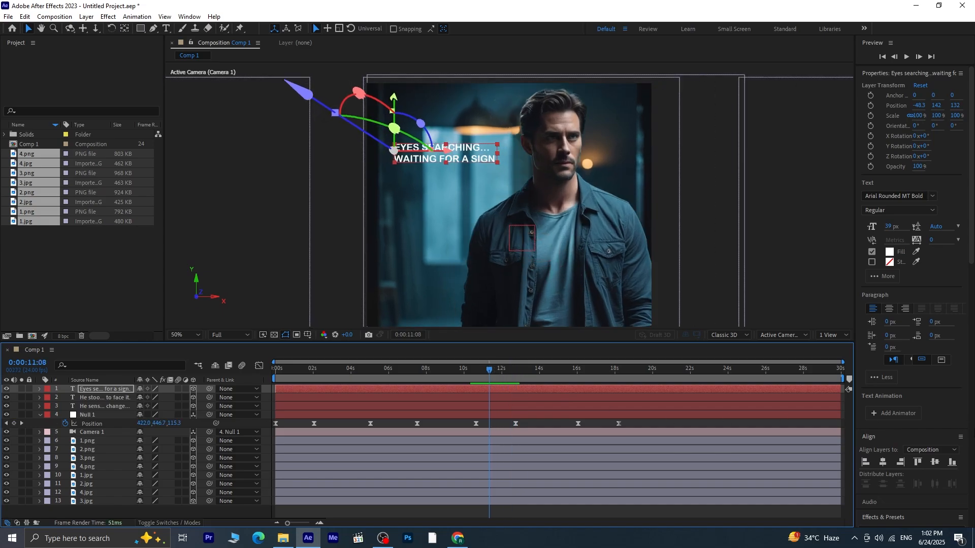
pyautogui.scroll(-6, 912, 526)
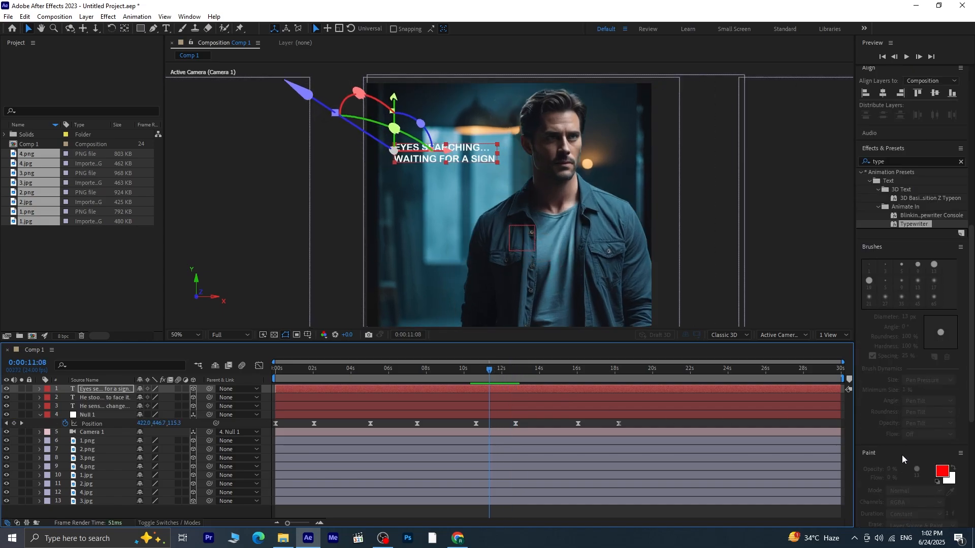
pyautogui.doubleClick(917, 224)
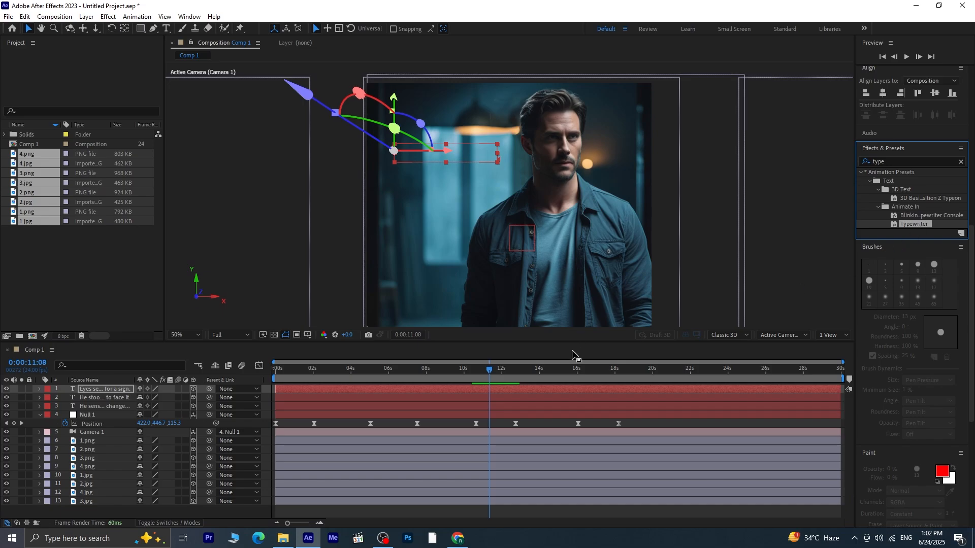
# Retime the third typewriter reveal with Range Selector Start keyframes at about 11.2 and 12.4 seconds, and preview it.
pyautogui.click(516, 389)
pyautogui.press('u')
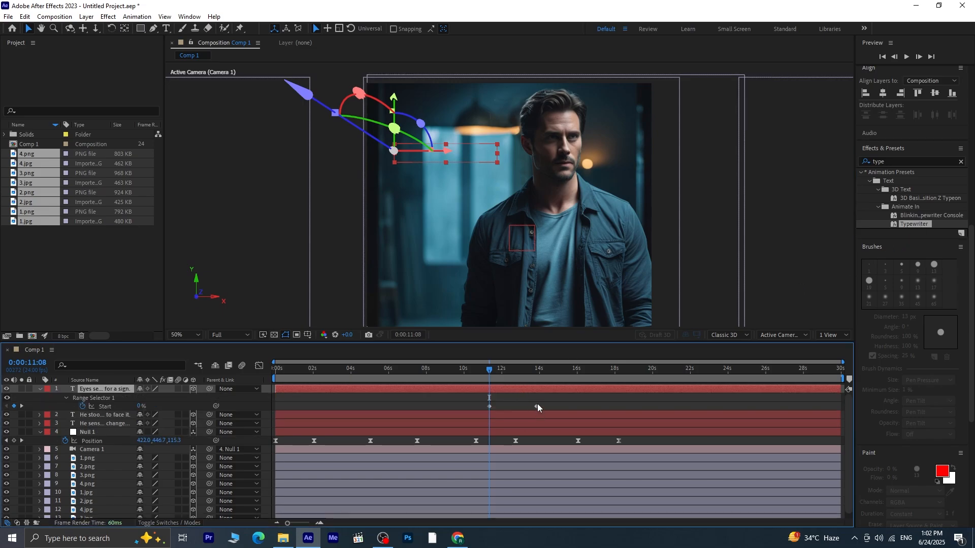
pyautogui.moveTo(537, 406); pyautogui.dragTo(509, 406)
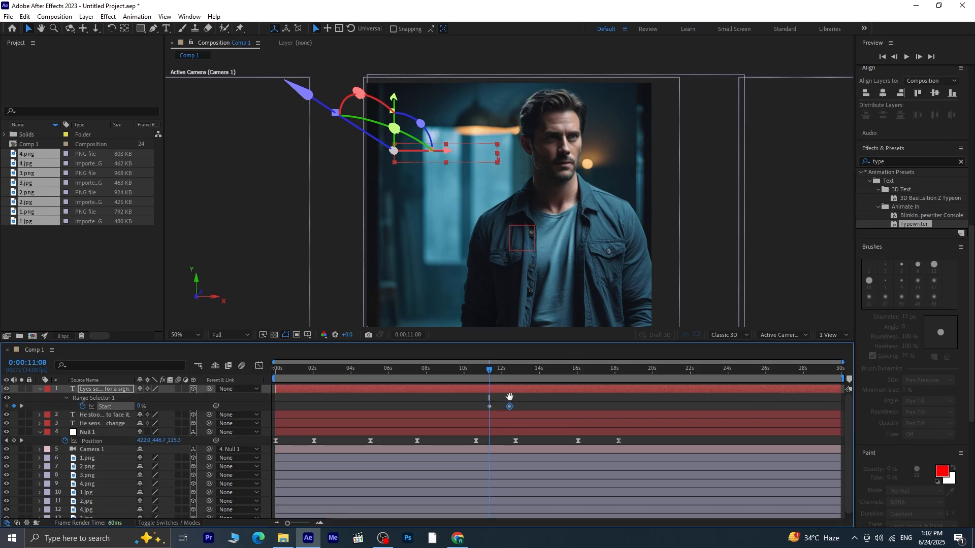
pyautogui.press('space')
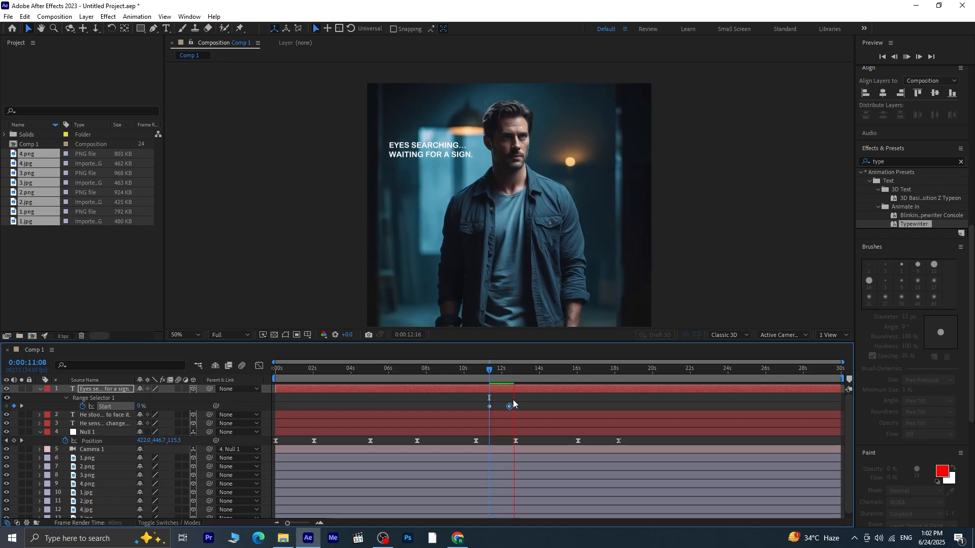
pyautogui.click(489, 406)
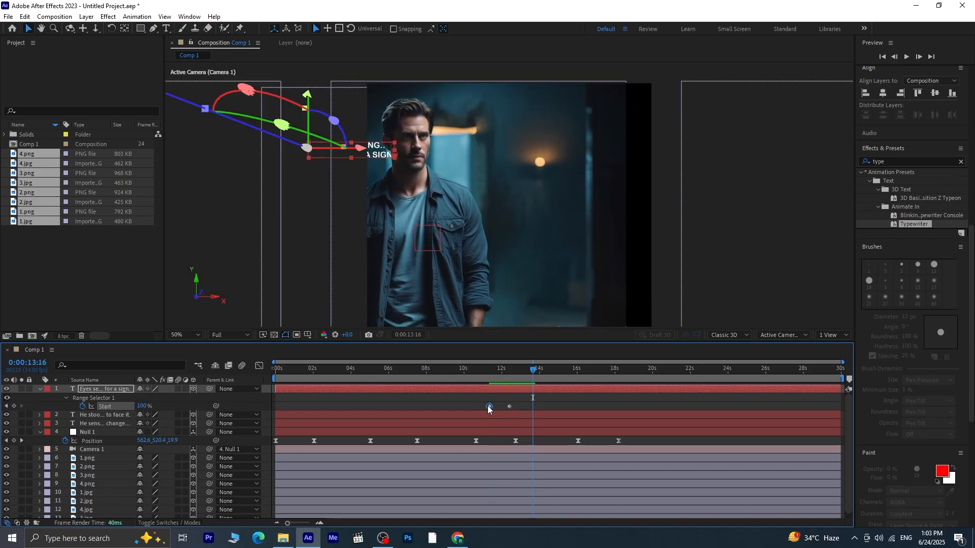
pyautogui.moveTo(526, 376); pyautogui.dragTo(472, 398)
pyautogui.press('space')
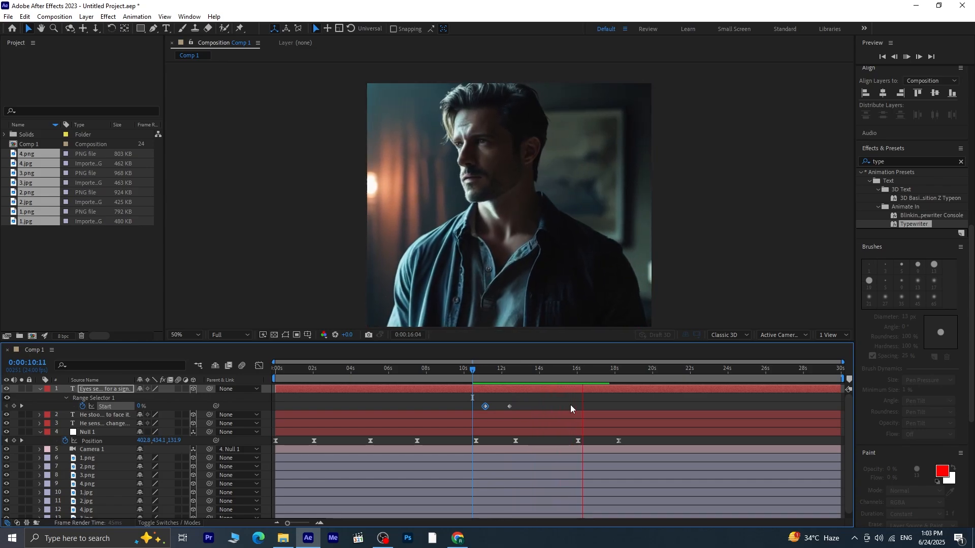
pyautogui.press('space')
# Add the text "But sometimes..." beside the fourth figure at 0:00:16:20 and make it a 3D layer.
pyautogui.press('space')
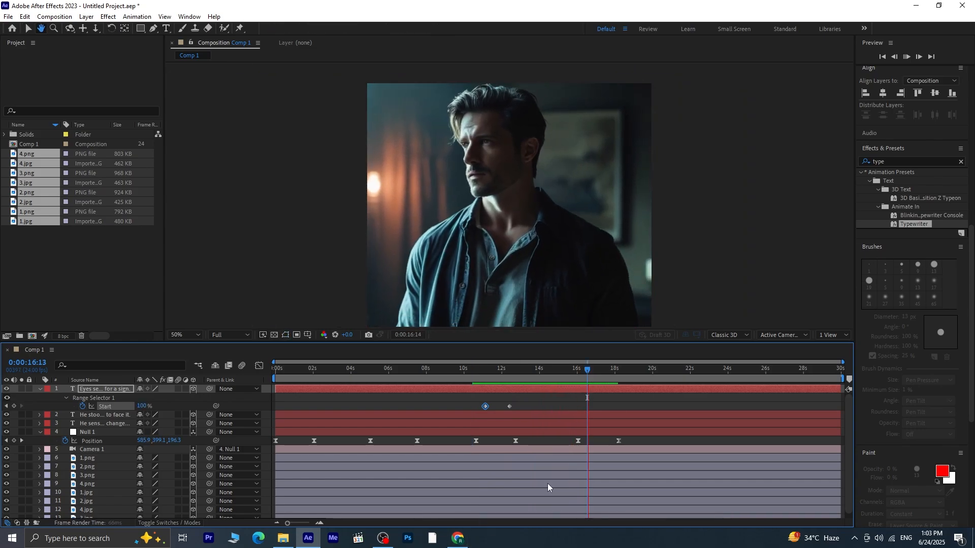
pyautogui.press('space')
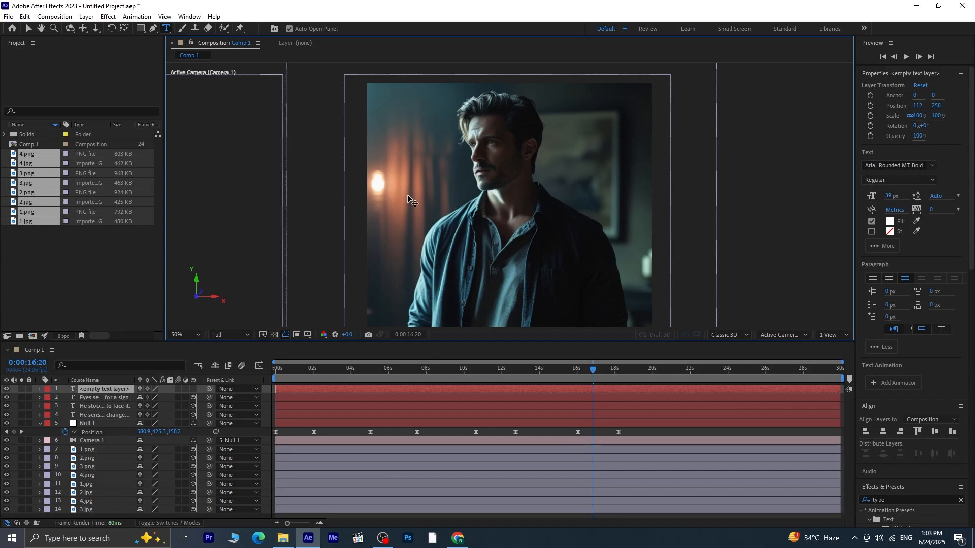
pyautogui.write('But sometimes...')
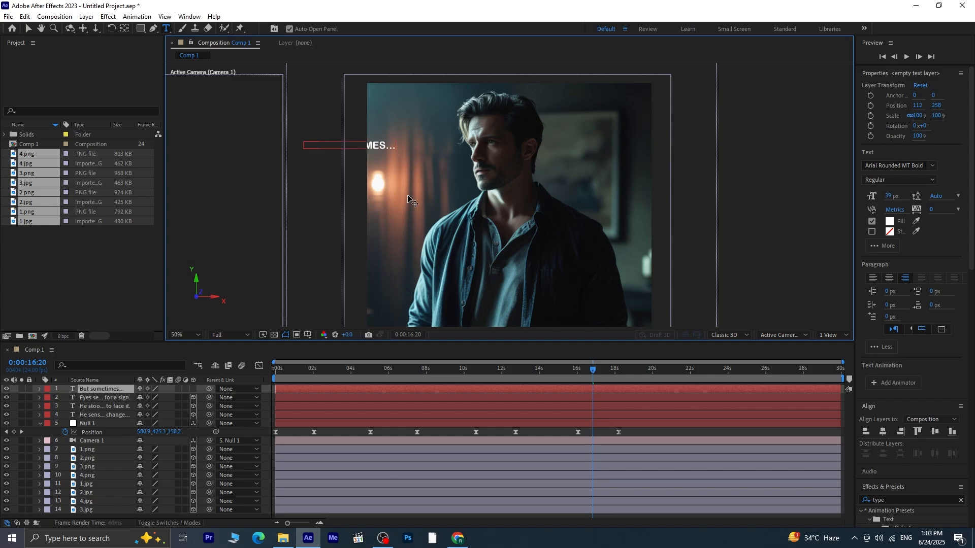
pyautogui.click(28, 29)
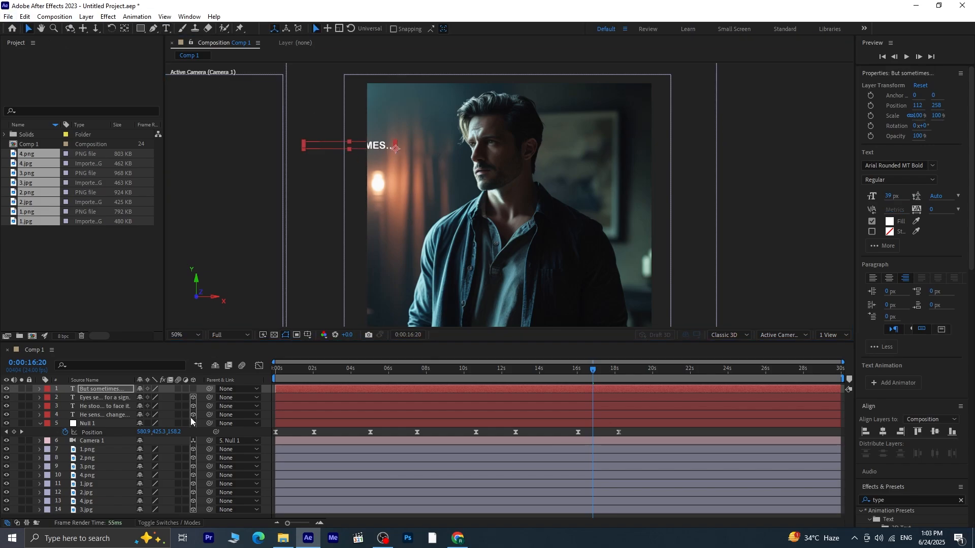
pyautogui.click(195, 389)
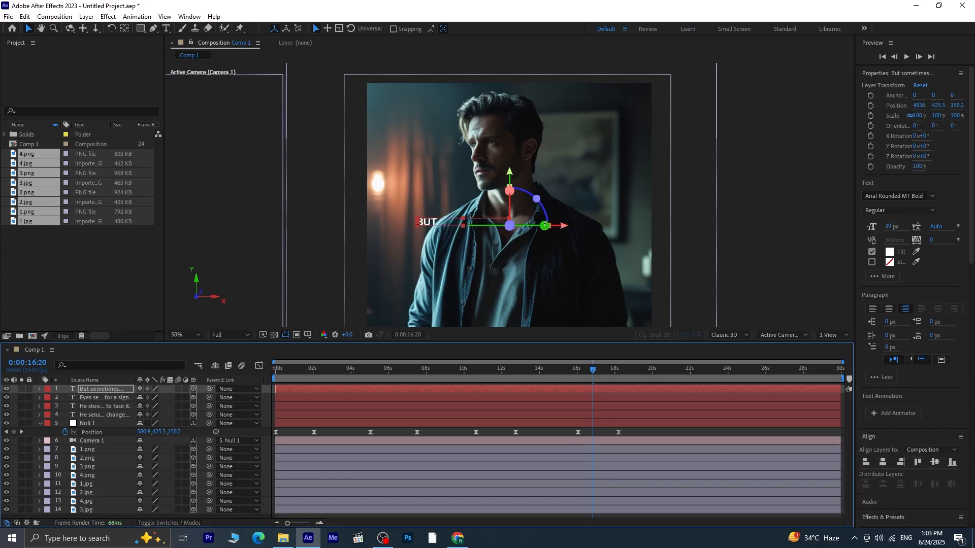
# Move the "But sometimes..." text beside the fourth figure's face on the lamp side, at Y position 283.3.
pyautogui.moveTo(529, 221); pyautogui.dragTo(502, 211)
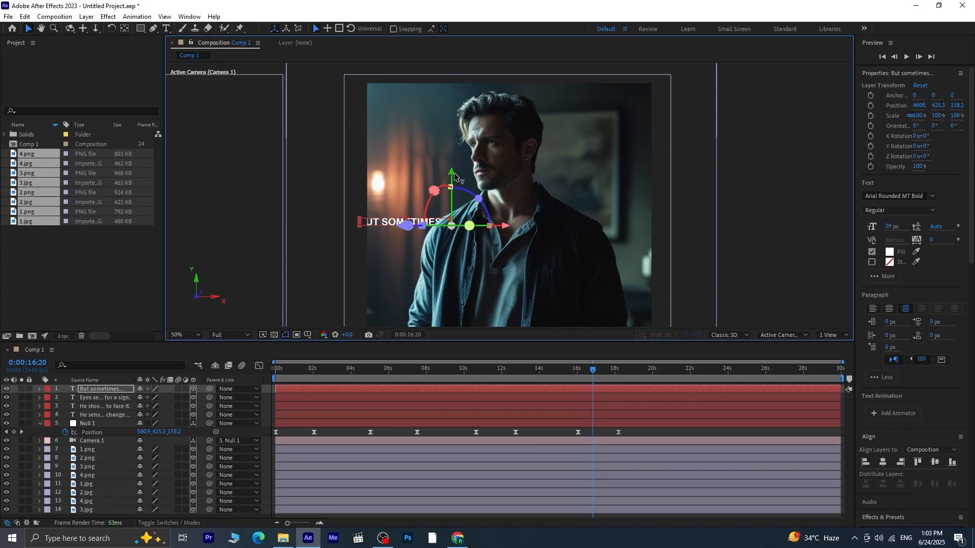
pyautogui.moveTo(454, 176); pyautogui.dragTo(455, 141)
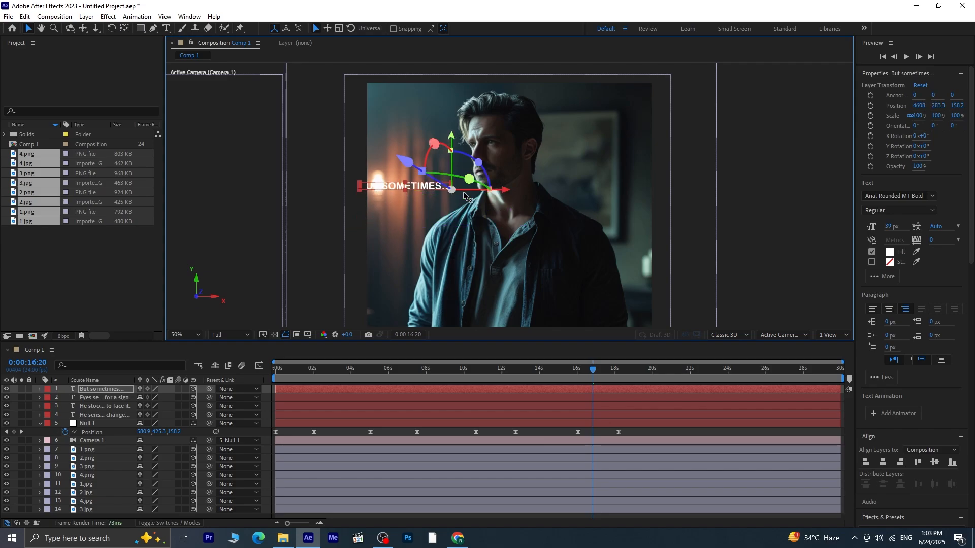
pyautogui.moveTo(517, 193); pyautogui.dragTo(528, 195)
# Apply the Typewriter preset to the "But sometimes..." text at 0:00:16:20 and pull its ending Range Selector Start keyframe to about 18.3 seconds.
pyautogui.scroll(-5, 936, 422)
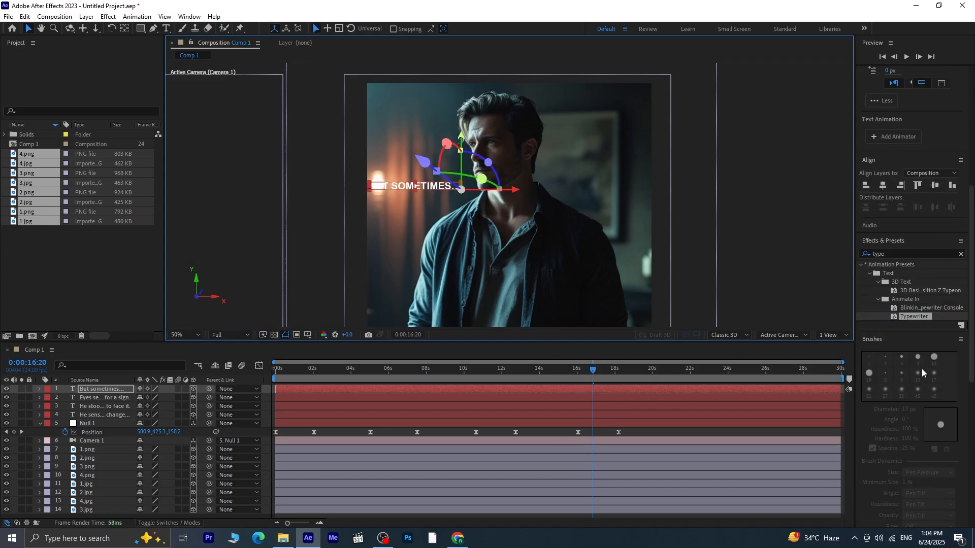
pyautogui.doubleClick(915, 313)
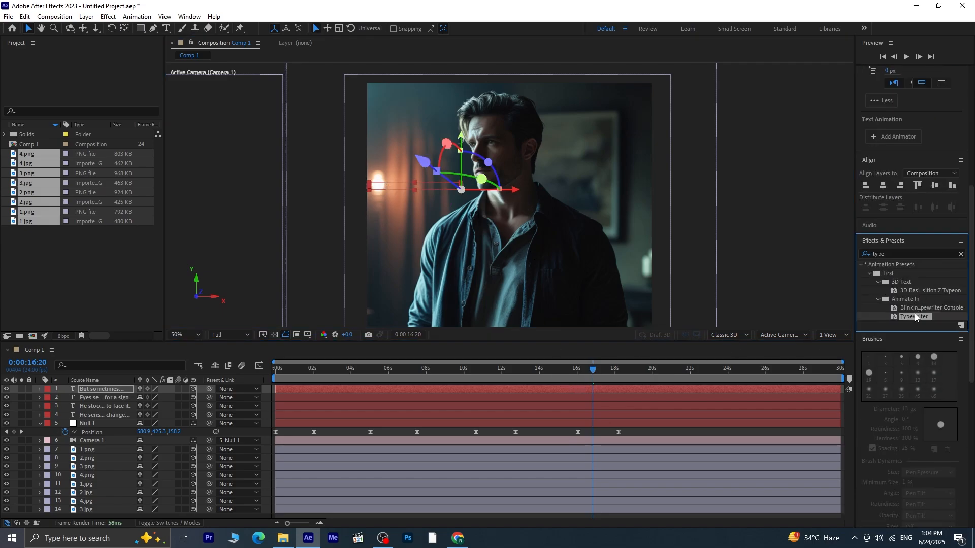
pyautogui.click(623, 388)
pyautogui.press('u')
pyautogui.moveTo(639, 407); pyautogui.dragTo(621, 406)
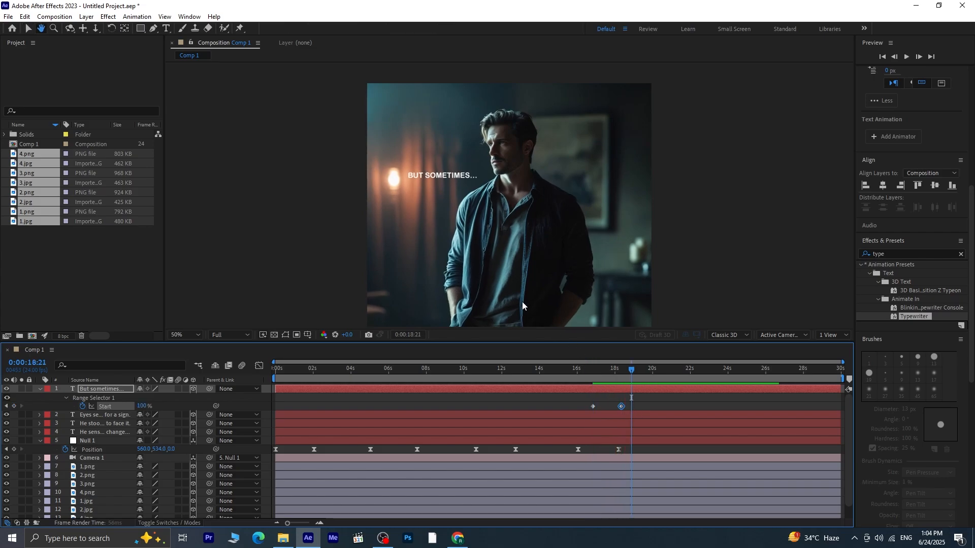
pyautogui.press('space')
# Move the "But sometimes..." text up to the picture-frame side of the fourth figure and extend its ending typewriter keyframe to about 18.7 seconds.
pyautogui.moveTo(506, 177); pyautogui.dragTo(683, 165)
pyautogui.moveTo(618, 127); pyautogui.dragTo(618, 92)
pyautogui.moveTo(633, 369); pyautogui.dragTo(584, 385)
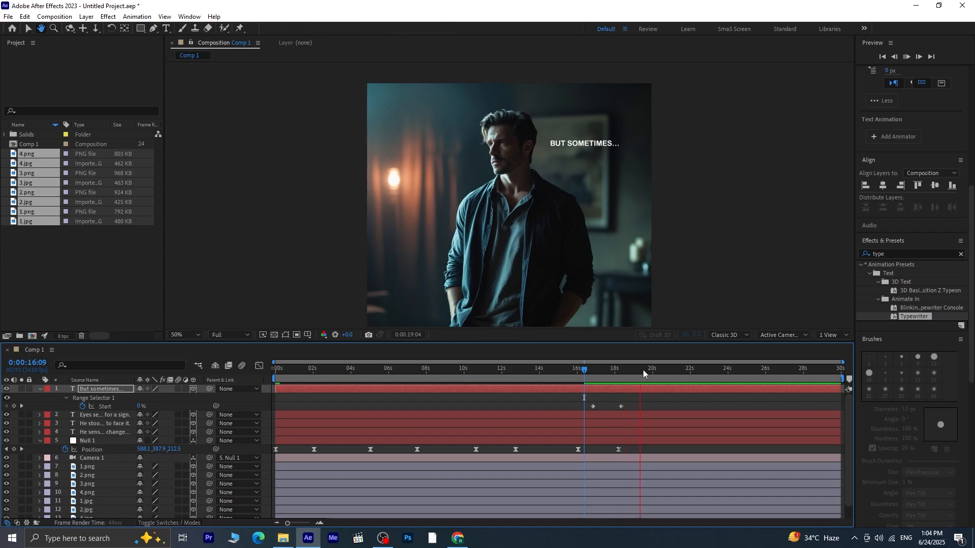
pyautogui.moveTo(642, 370); pyautogui.dragTo(630, 407)
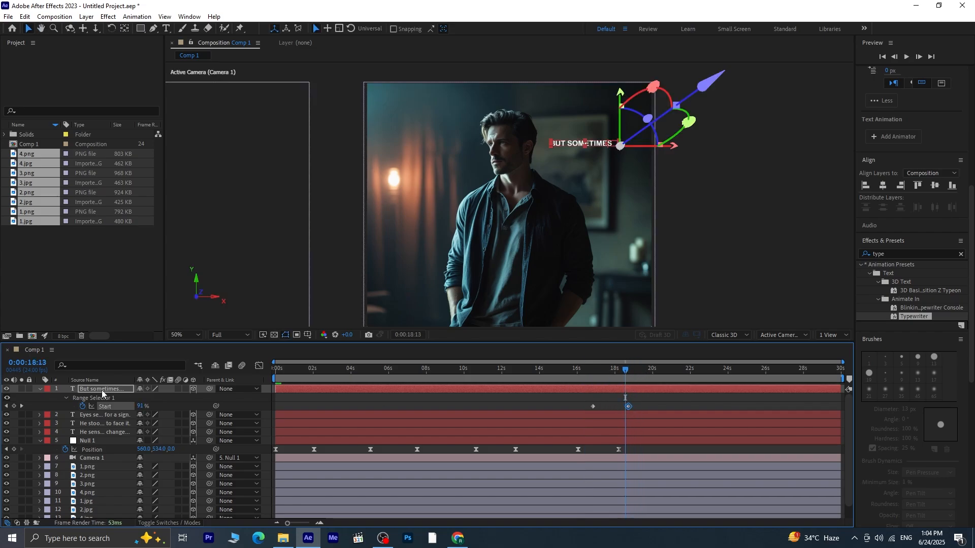
# Apply the Drop Shadow effect to all four text layers at once, then return to the start of the timeline.
pyautogui.click(40, 389)
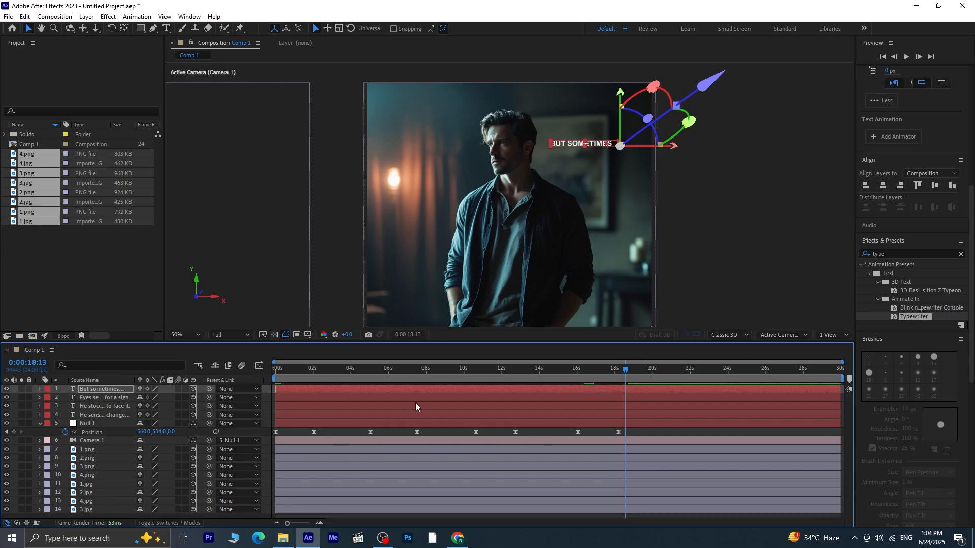
pyautogui.keyDown('shift'); pyautogui.click(109, 415); pyautogui.keyUp('shift')
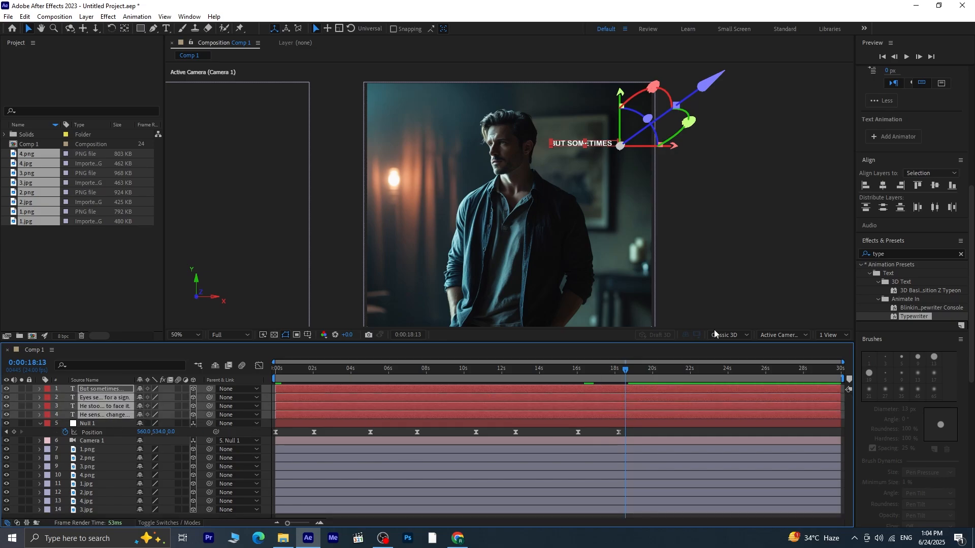
pyautogui.click(961, 254)
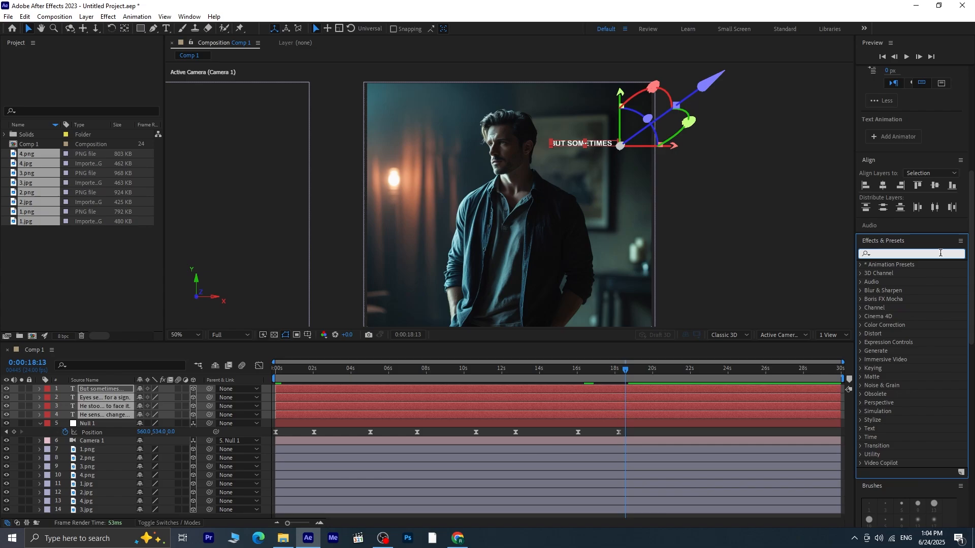
pyautogui.write('drop')
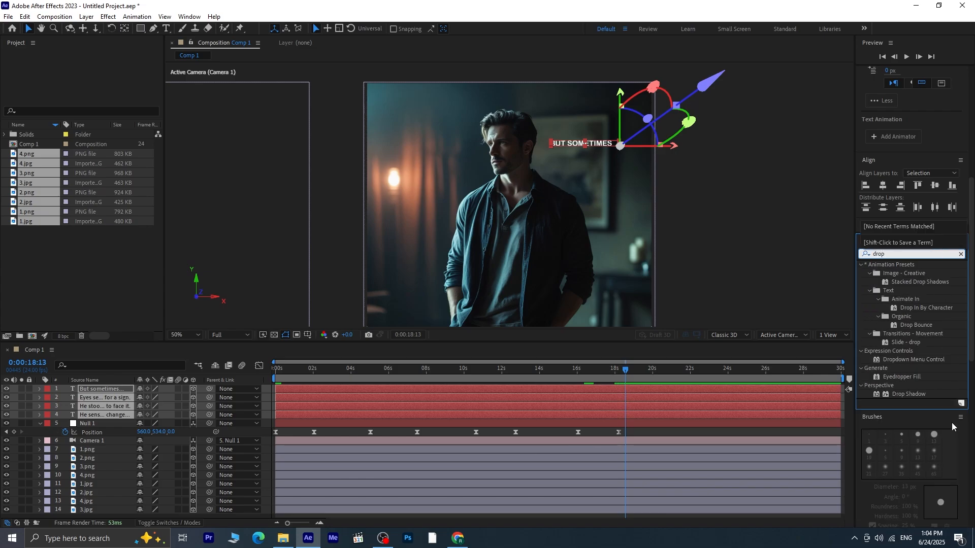
pyautogui.click(908, 394)
pyautogui.doubleClick(909, 394)
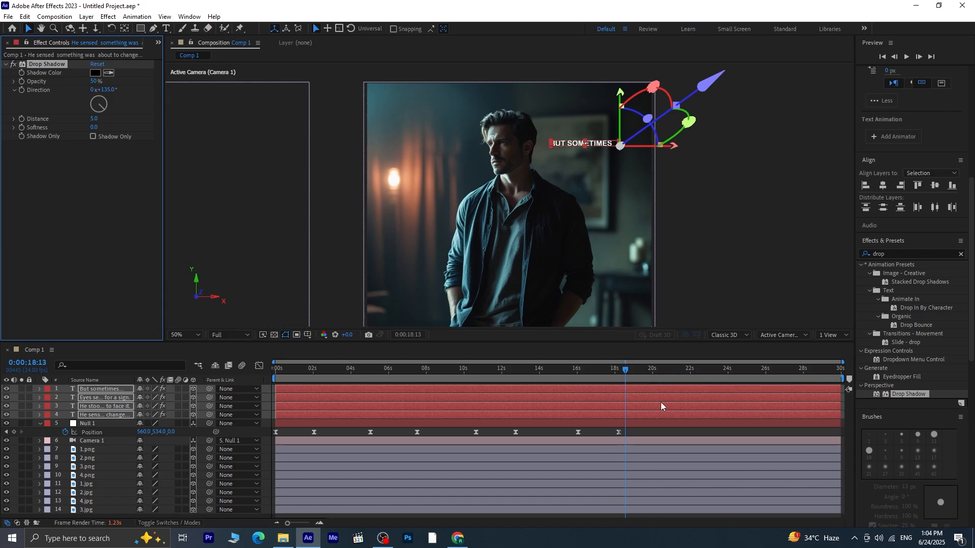
pyautogui.click(87, 510)
pyautogui.moveTo(620, 373); pyautogui.dragTo(196, 393)
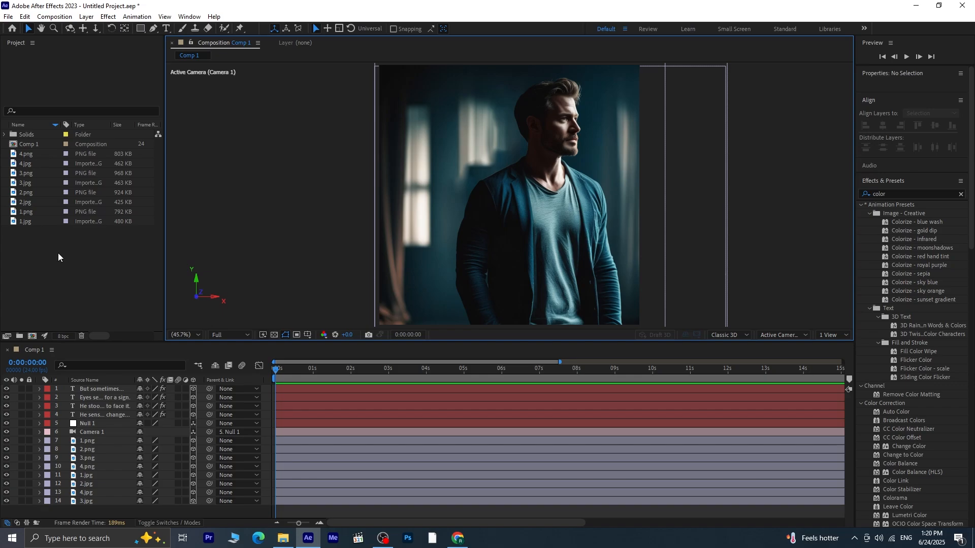
pyautogui.rightClick(58, 253)
pyautogui.moveTo(96, 309)
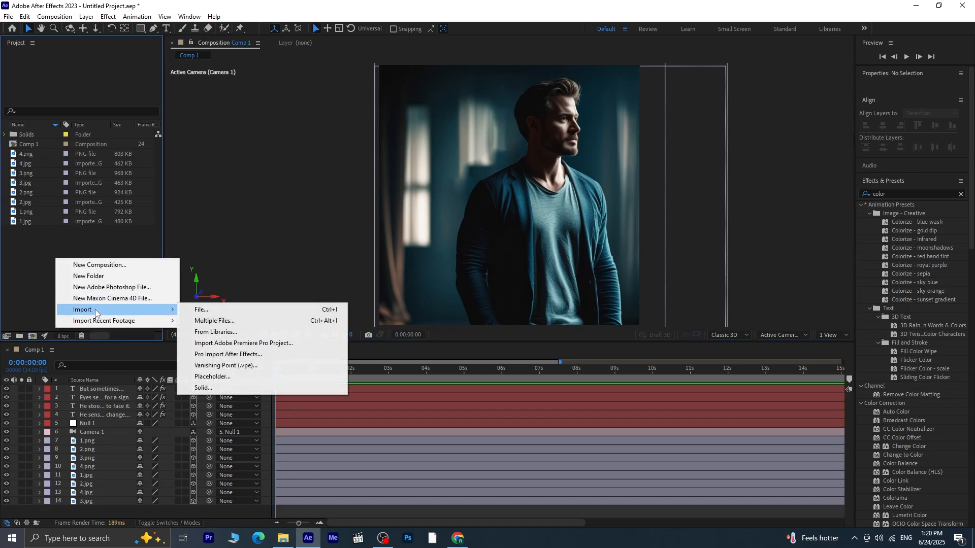
pyautogui.click(240, 306)
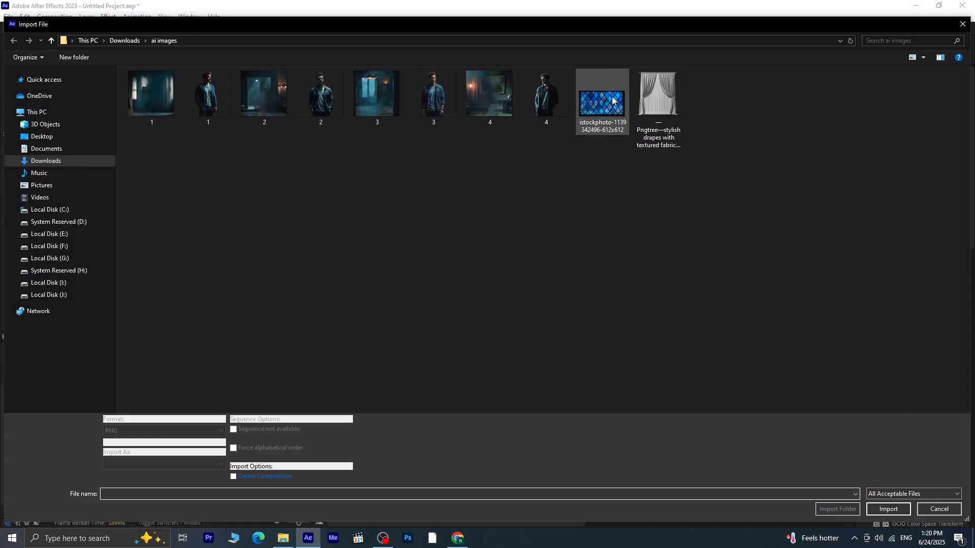
pyautogui.click(612, 100)
pyautogui.click(888, 509)
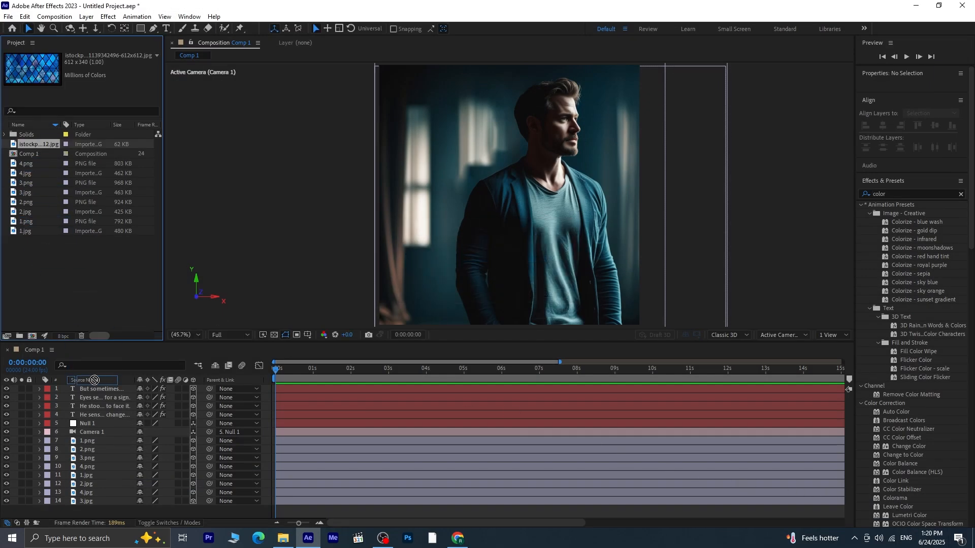
pyautogui.moveTo(94, 380); pyautogui.dragTo(94, 388)
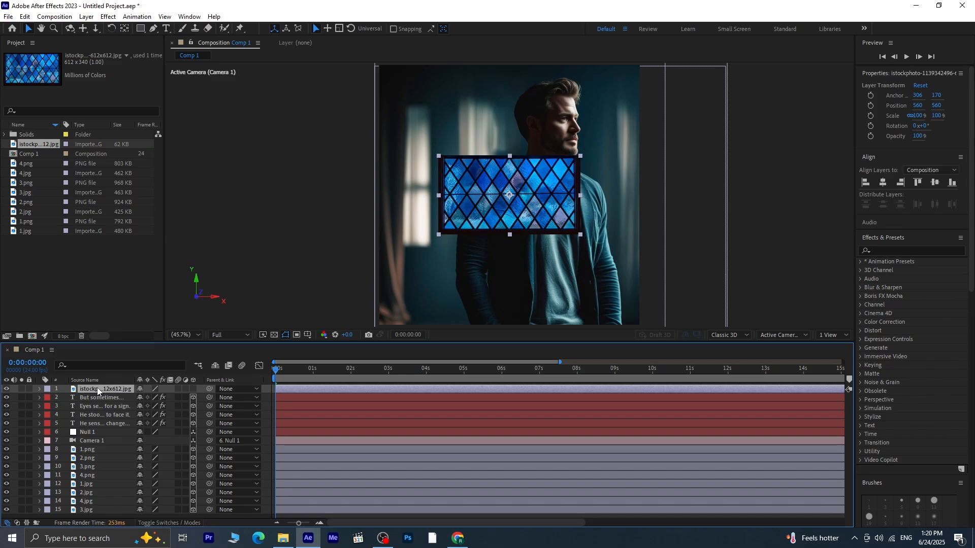
# Apply the Tint effect to the stained-glass image layer and set Amount to Tint to 80%.
pyautogui.click(896, 252)
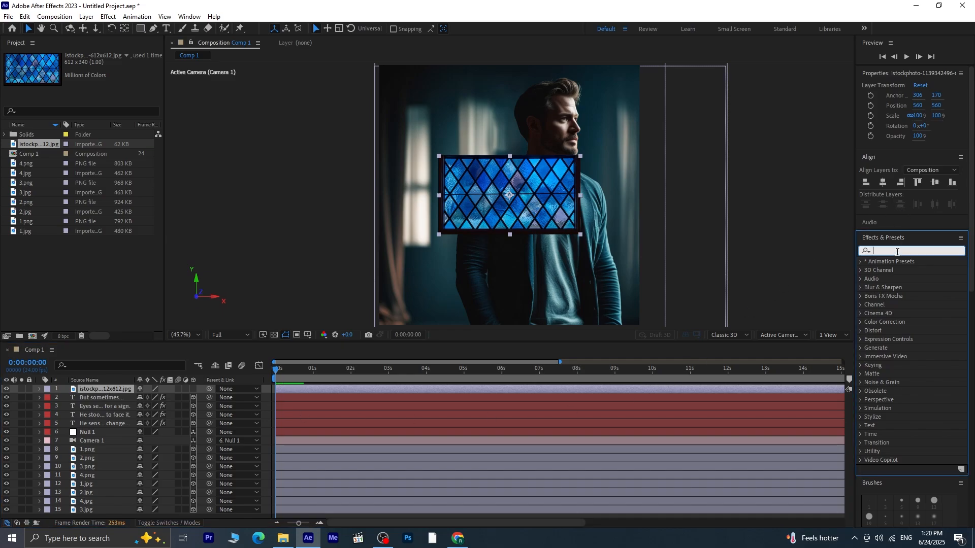
pyautogui.write('tint')
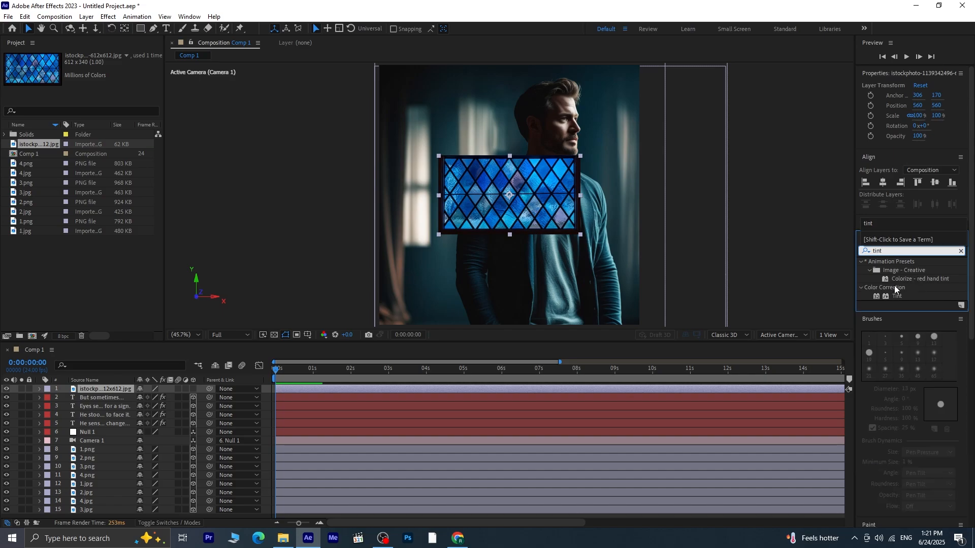
pyautogui.doubleClick(901, 298)
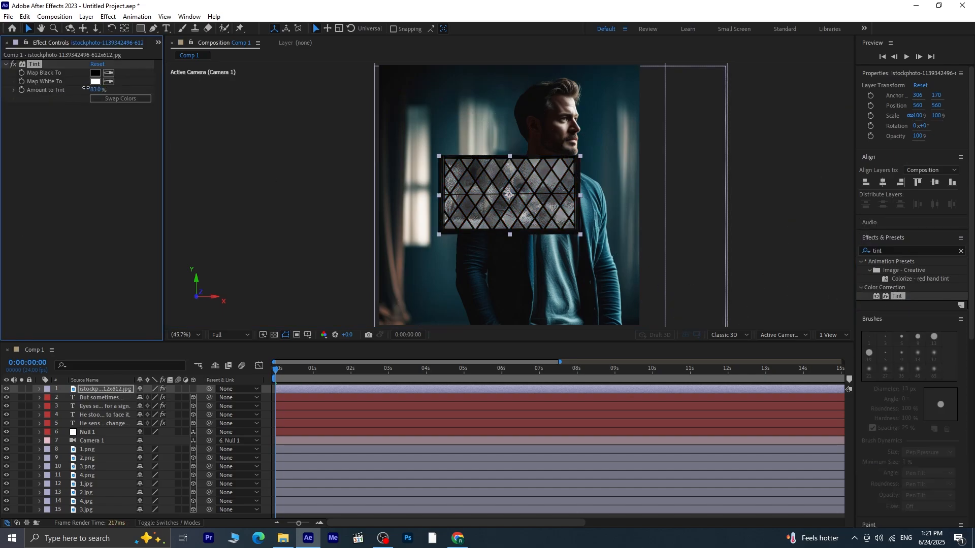
pyautogui.moveTo(84, 88); pyautogui.dragTo(84, 88)
# Rotate the stained-glass layer 90° so it stands upright and make it a 3D layer.
pyautogui.press('r')
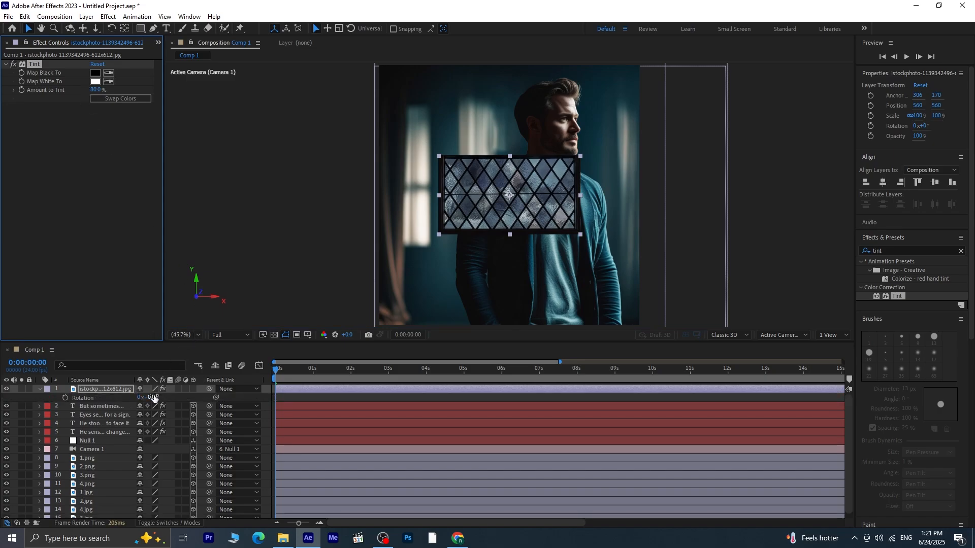
pyautogui.click(152, 398)
pyautogui.write('90')
pyautogui.press('Return')
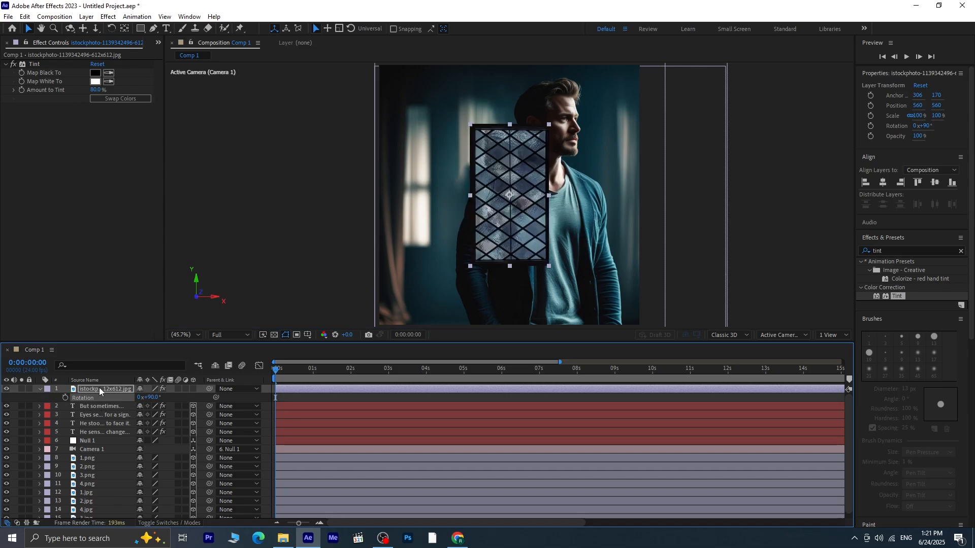
pyautogui.click(193, 389)
pyautogui.click(40, 390)
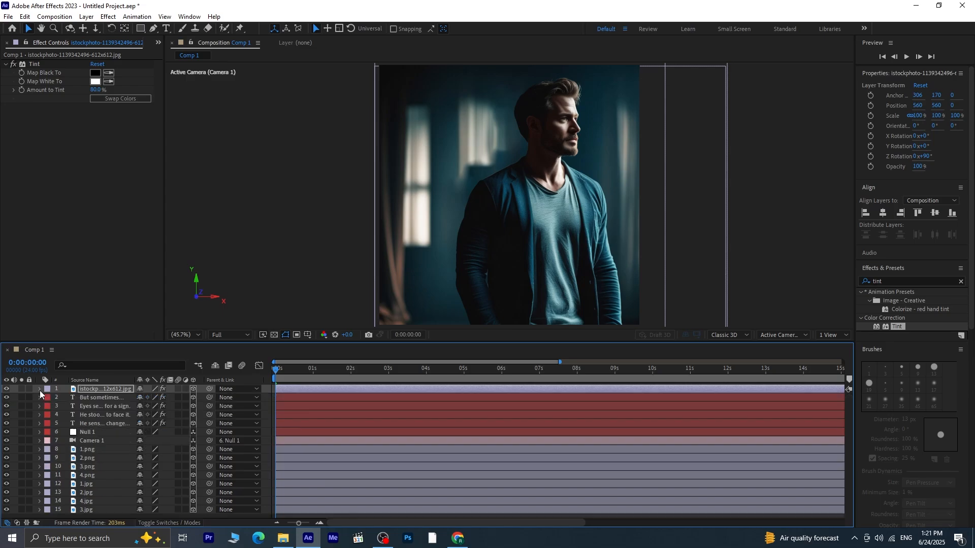
# Show the camera and Top views side by side and move the stained-glass layer between the first and second backgrounds, at about X -5744, Z 512.
pyautogui.click(832, 336)
pyautogui.click(833, 358)
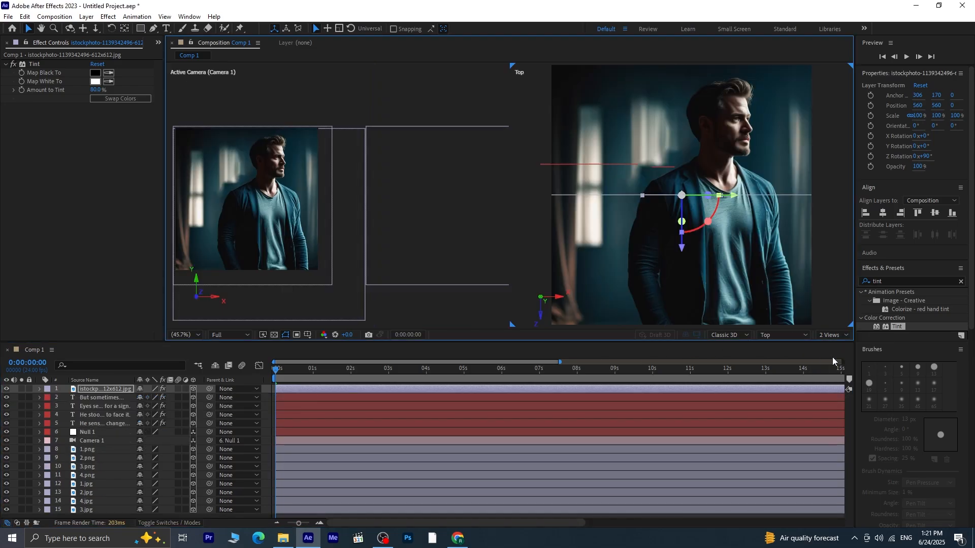
pyautogui.scroll(-8, 705, 199)
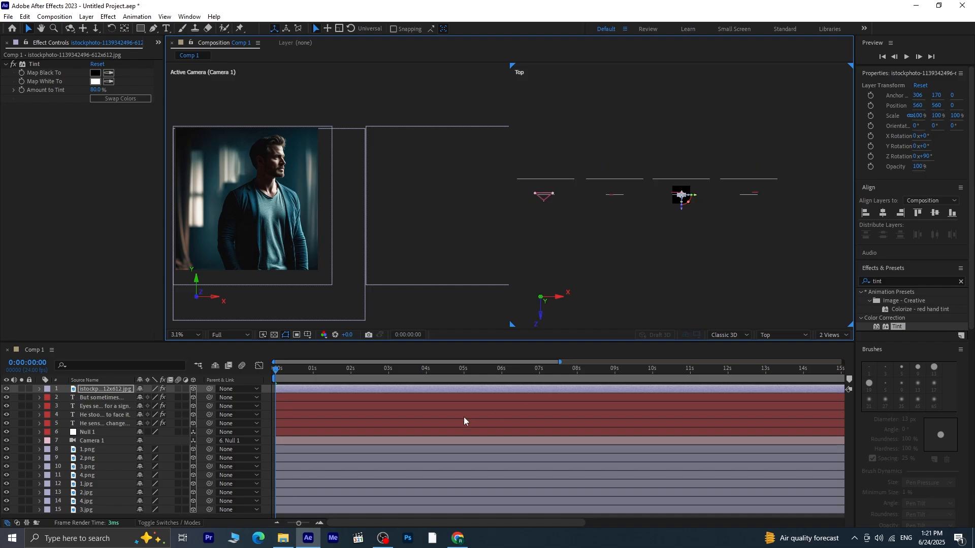
pyautogui.moveTo(624, 239); pyautogui.dragTo(701, 264)
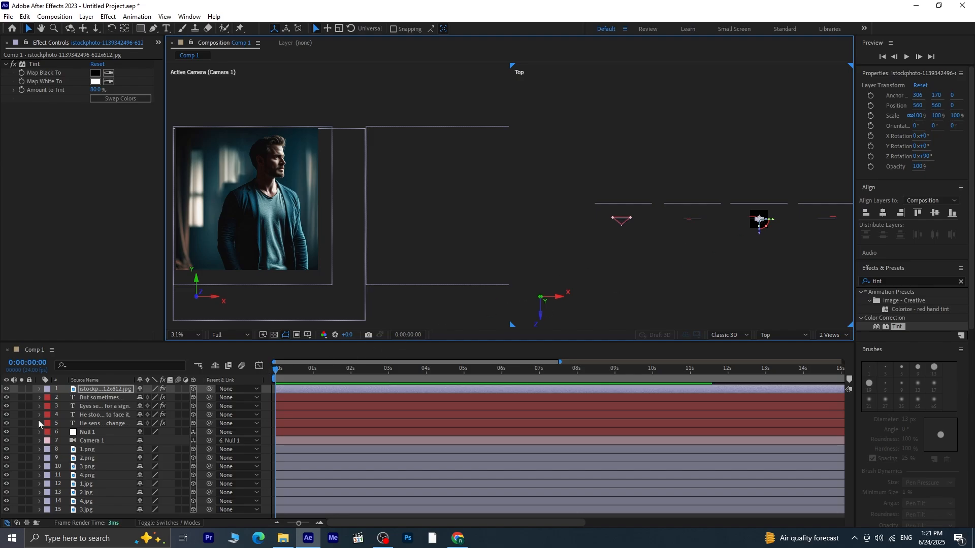
pyautogui.click(91, 397)
pyautogui.click(97, 389)
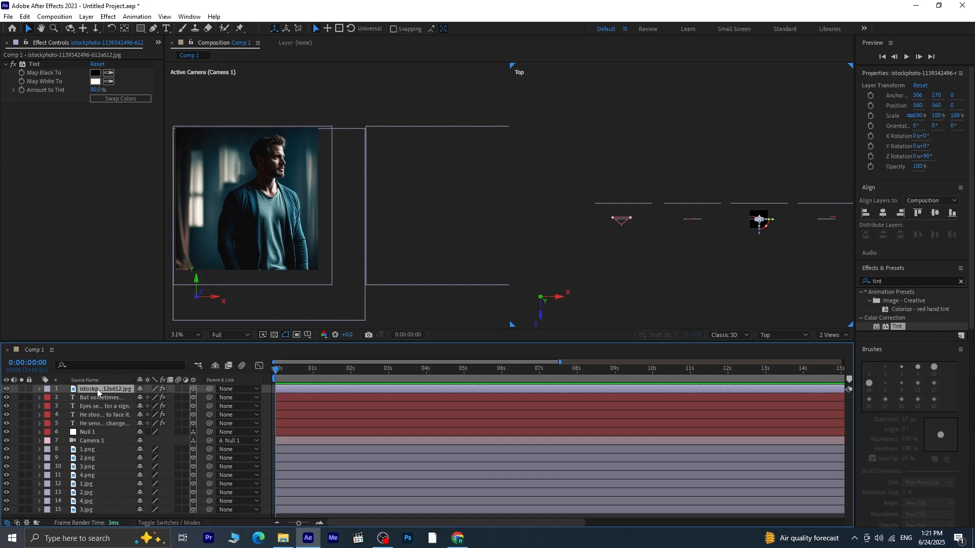
pyautogui.moveTo(759, 221); pyautogui.dragTo(658, 225)
# Scale the stained-glass layer to 427% and preview the camera move up to 0:00:02:18.
pyautogui.press('s')
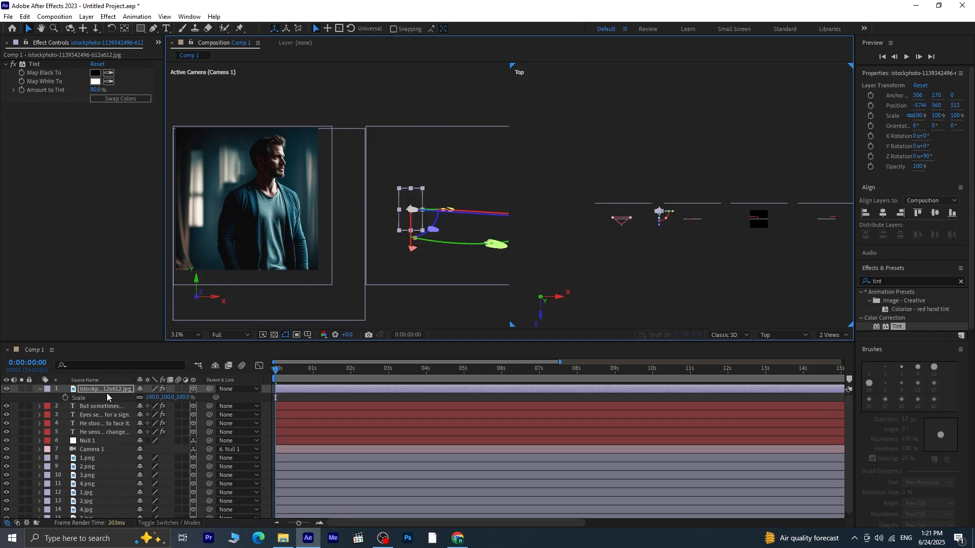
pyautogui.moveTo(182, 399); pyautogui.dragTo(343, 368)
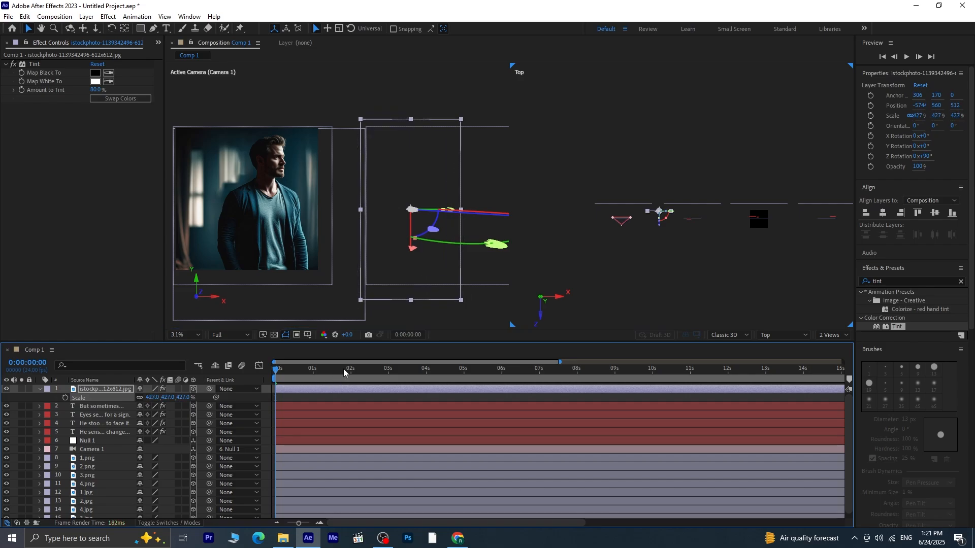
pyautogui.press('space')
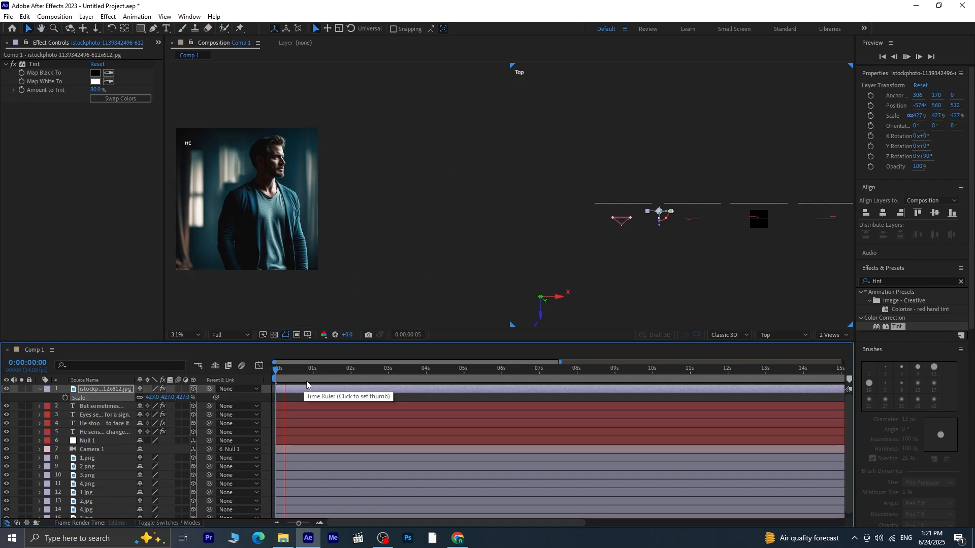
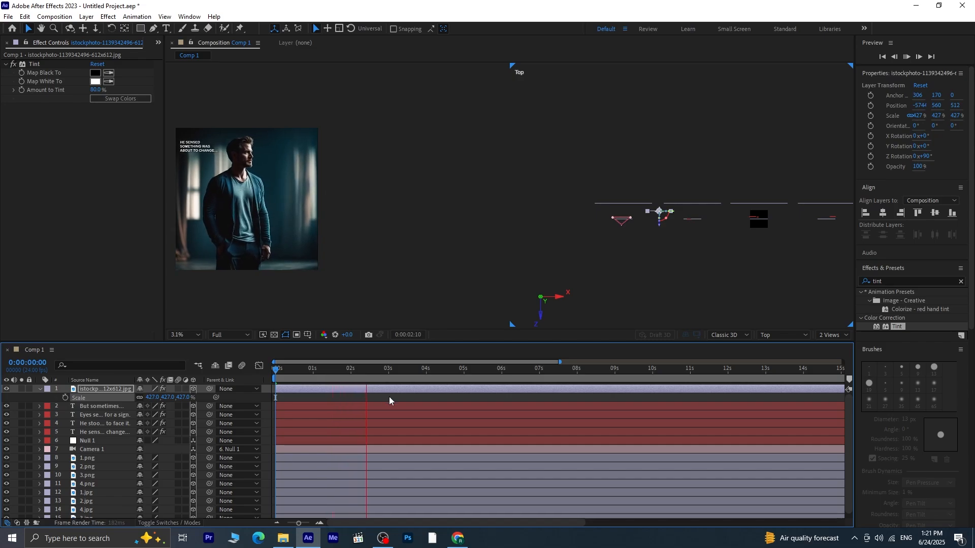
pyautogui.press('space')
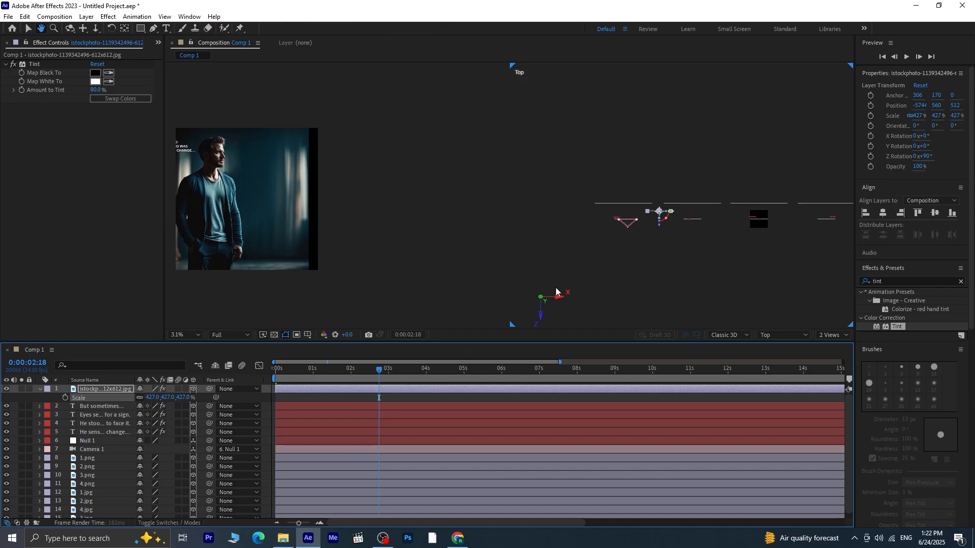
# Shift the stained-glass layer toward the first figure to X position -6083 and preview the camera passing it.
pyautogui.click(336, 143)
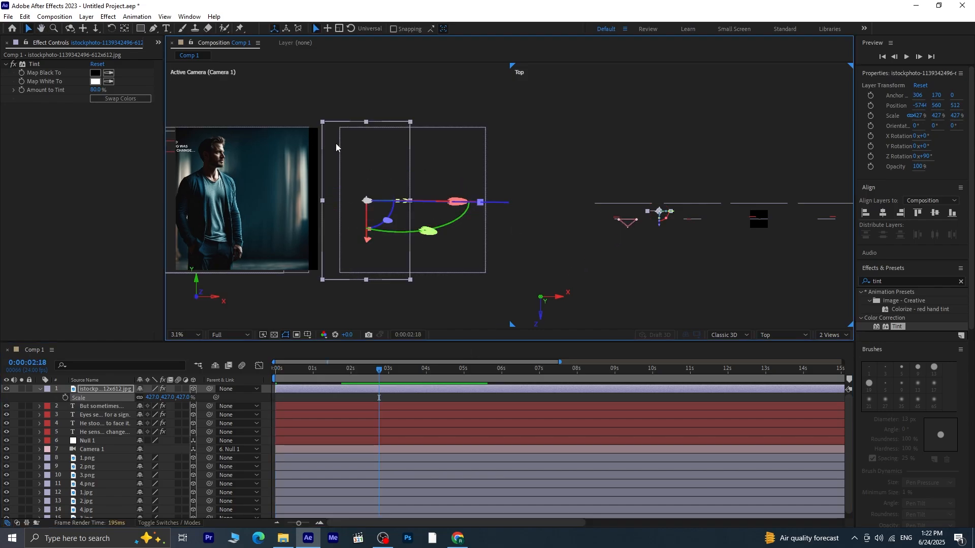
pyautogui.click(330, 121)
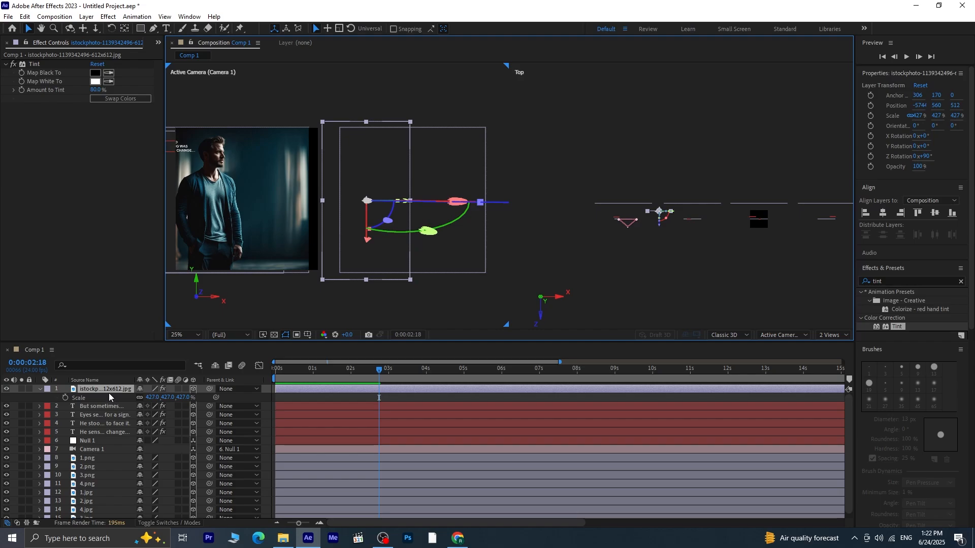
pyautogui.press('p')
pyautogui.moveTo(142, 397); pyautogui.dragTo(2, 422)
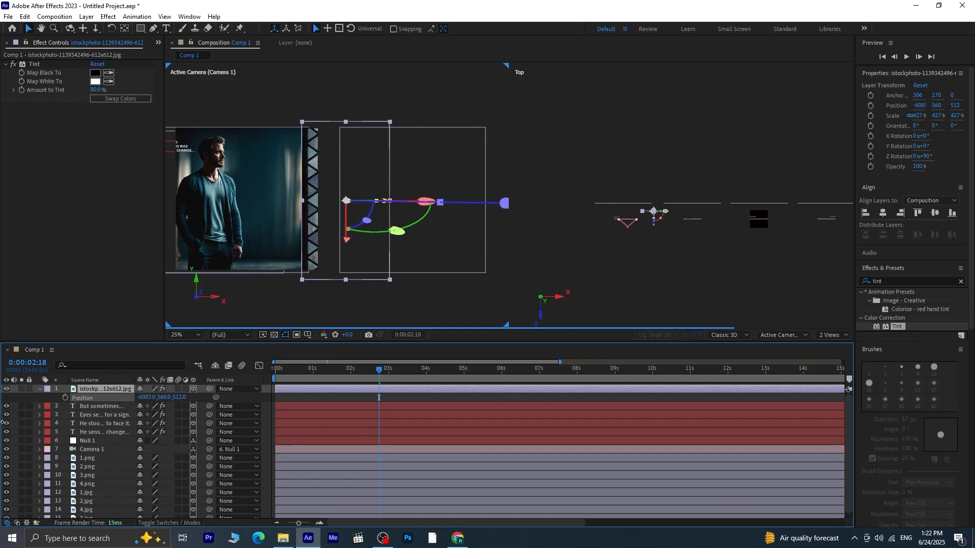
pyautogui.press('space')
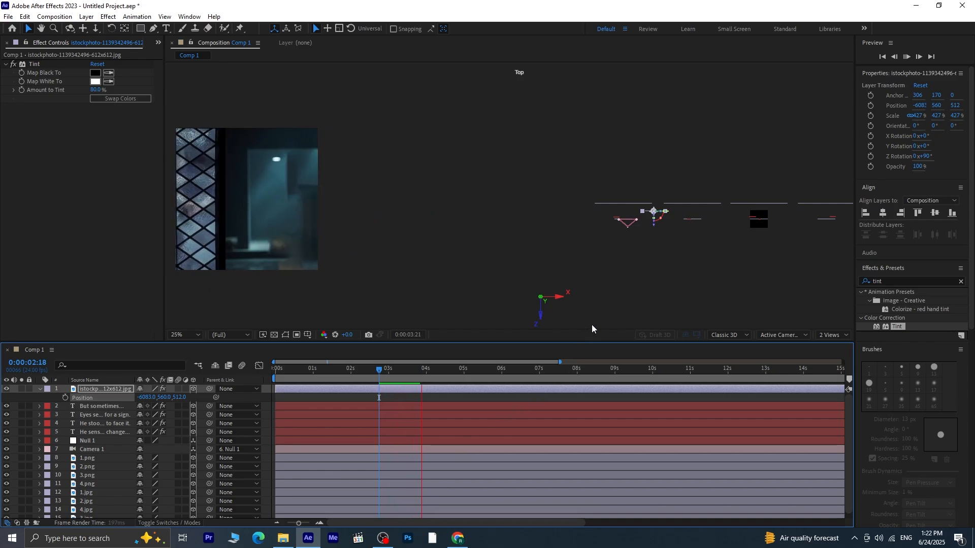
pyautogui.press('space')
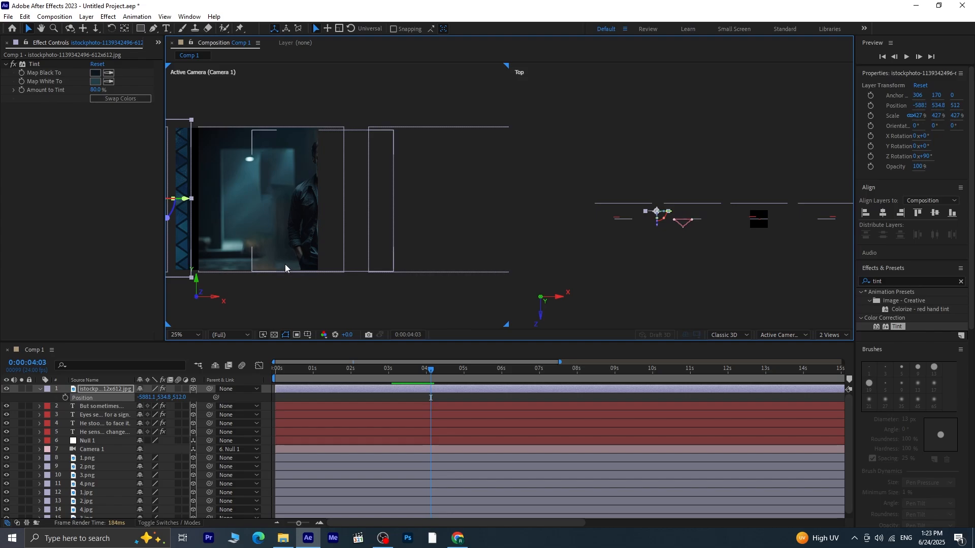
# Enlarge the stained-glass layer to 501% so it covers the edge of the second background around 0:00:04:05.
pyautogui.press('s')
pyautogui.moveTo(184, 397); pyautogui.dragTo(227, 416)
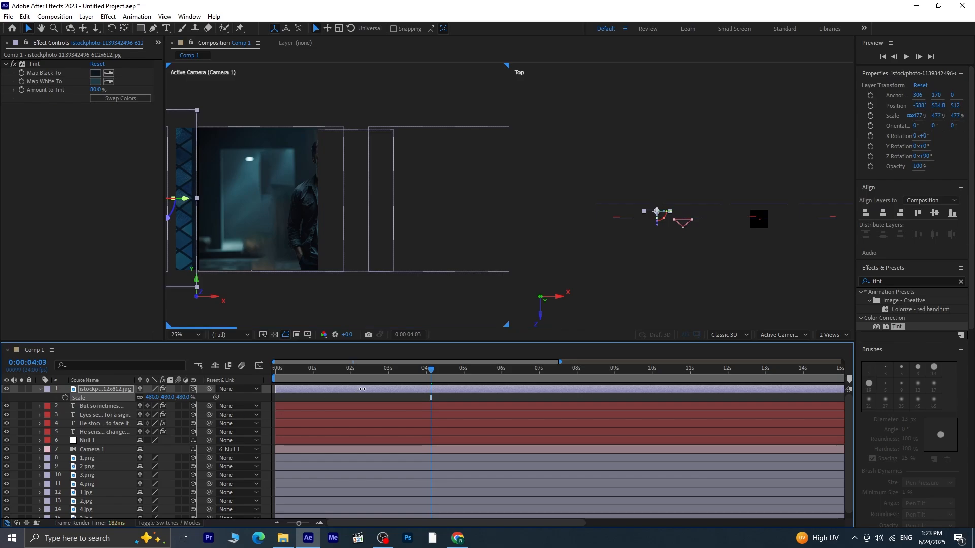
pyautogui.moveTo(430, 373)
pyautogui.mouseDown()
pyautogui.moveTo(416, 362)
pyautogui.moveTo(406, 374)
pyautogui.moveTo(434, 384)
pyautogui.mouseUp()
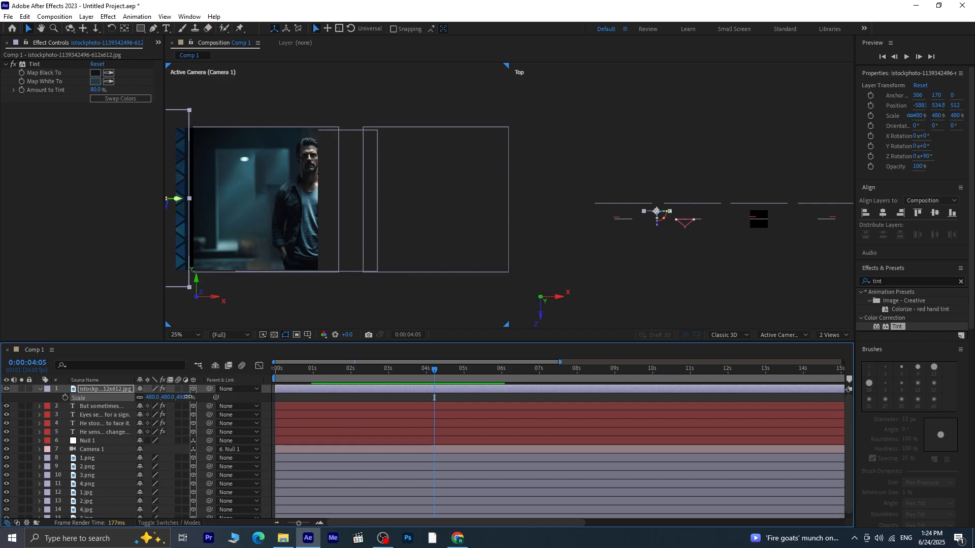
pyautogui.moveTo(187, 397); pyautogui.dragTo(192, 391)
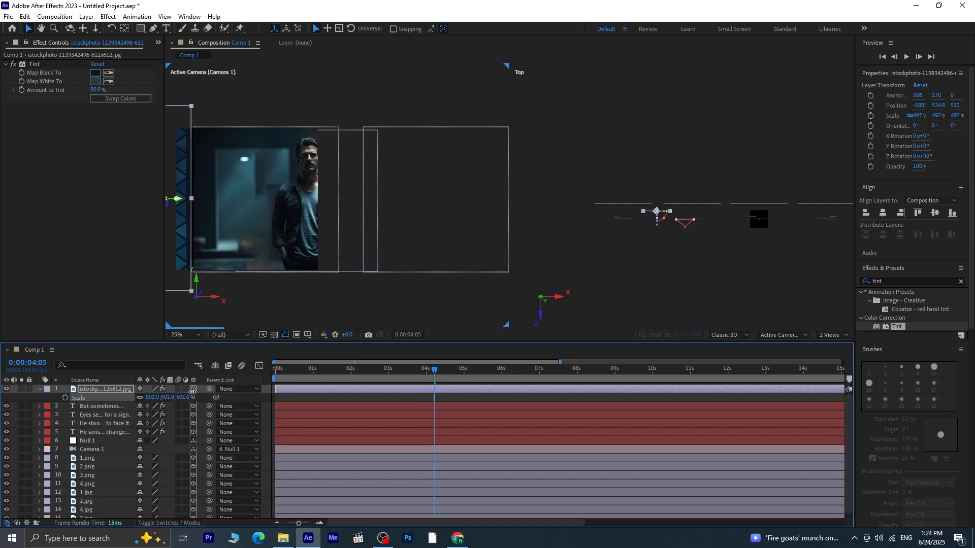
# Duplicate the stained-glass layer and move the copy into the gap between the second and third backgrounds, at about X -1813.
pyautogui.moveTo(432, 371)
pyautogui.mouseDown()
pyautogui.moveTo(382, 389)
pyautogui.moveTo(419, 384)
pyautogui.mouseUp()
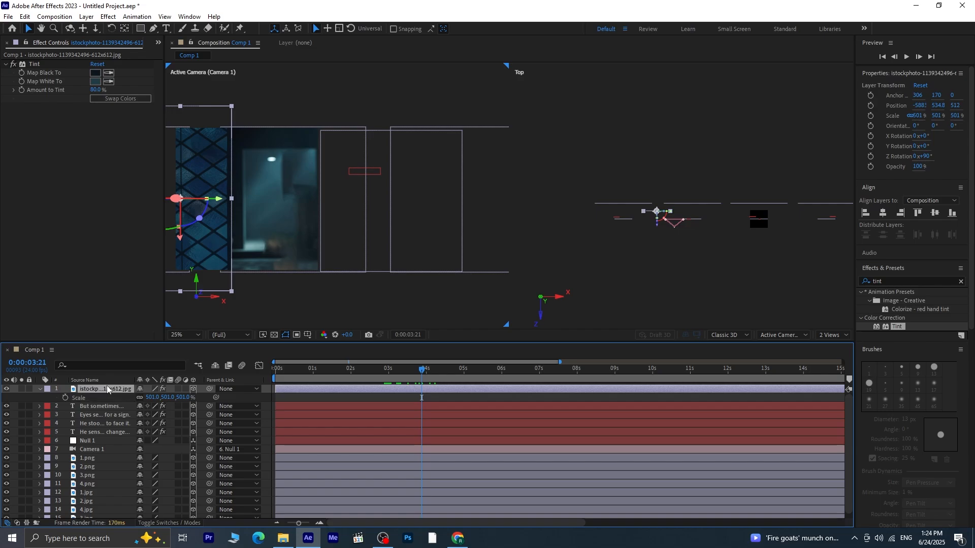
pyautogui.hotkey('ctrl', 'd')
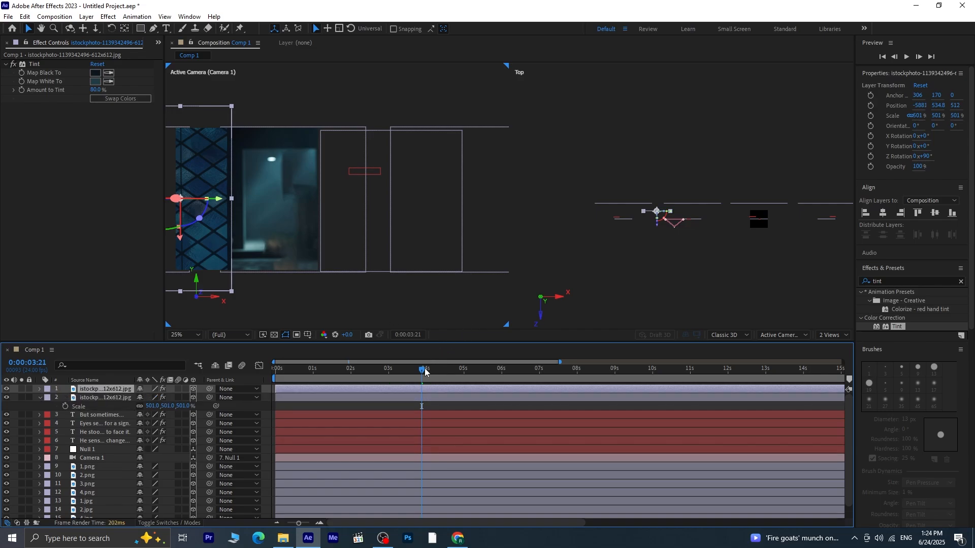
pyautogui.moveTo(425, 372); pyautogui.dragTo(562, 385)
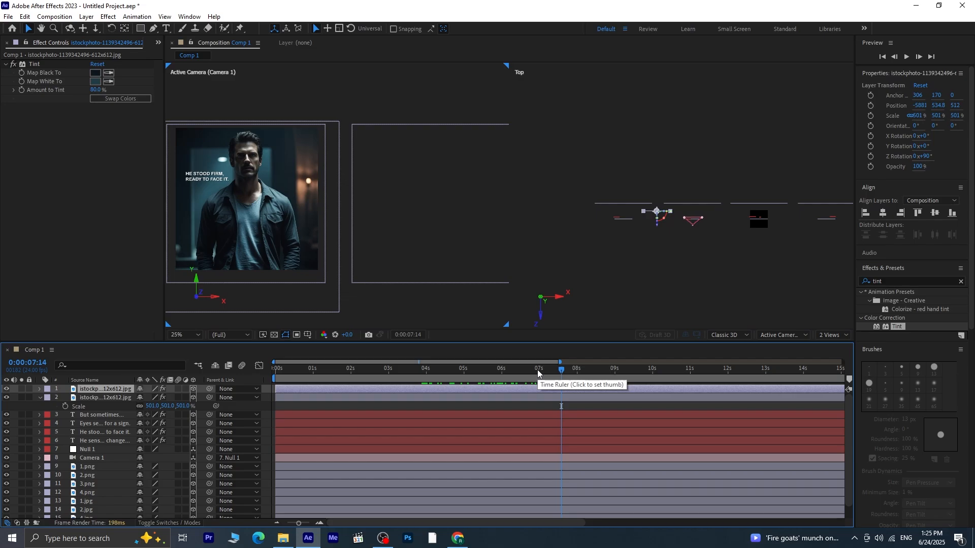
pyautogui.click(569, 369)
pyautogui.moveTo(574, 376); pyautogui.dragTo(585, 385)
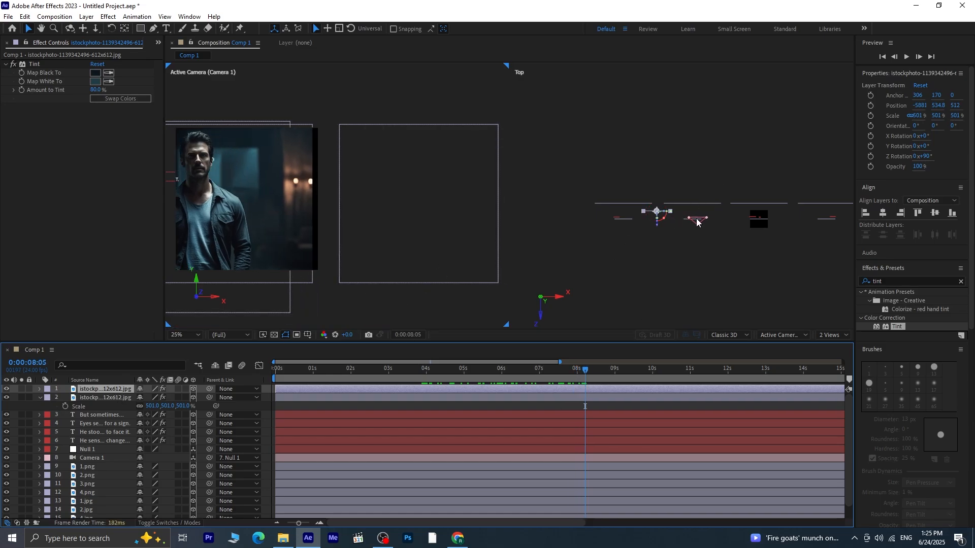
pyautogui.moveTo(671, 215); pyautogui.dragTo(737, 210)
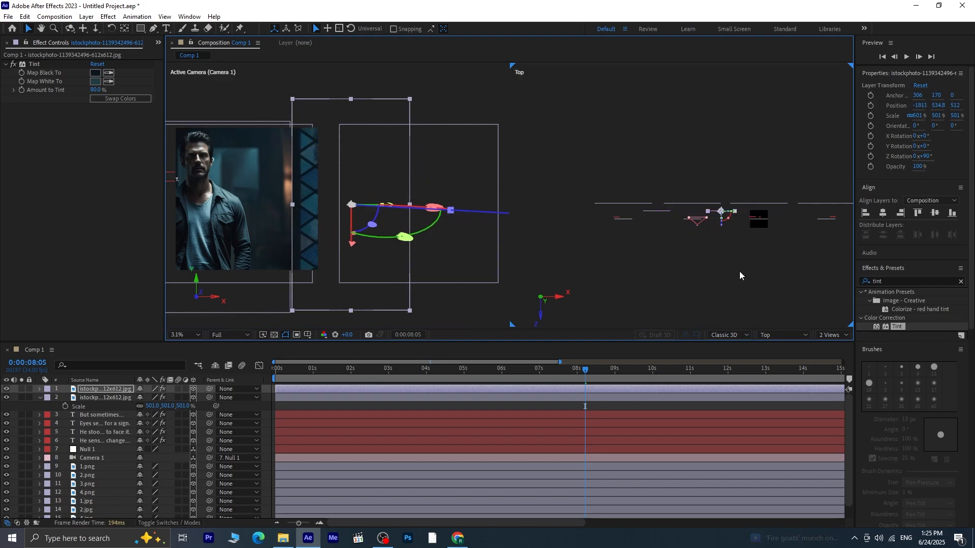
# Shift the second stained-glass divider toward the third background to about X -1525 and preview the camera passing it up to 0:00:10:15.
pyautogui.press('space')
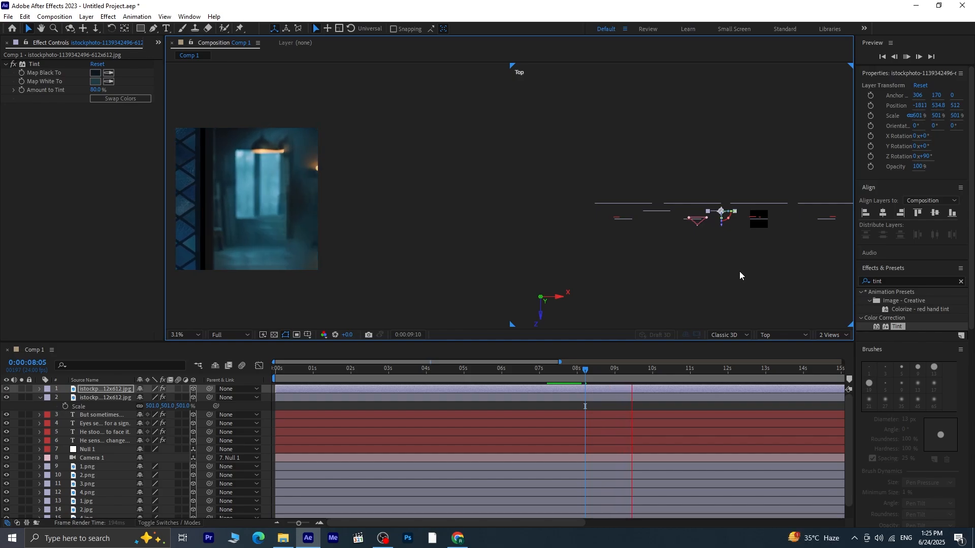
pyautogui.press('space')
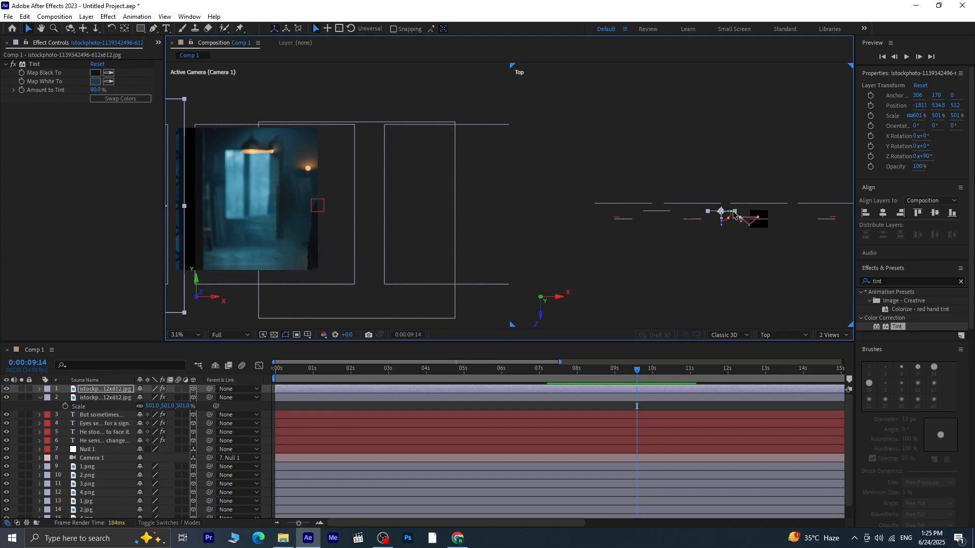
pyautogui.moveTo(736, 215); pyautogui.dragTo(739, 216)
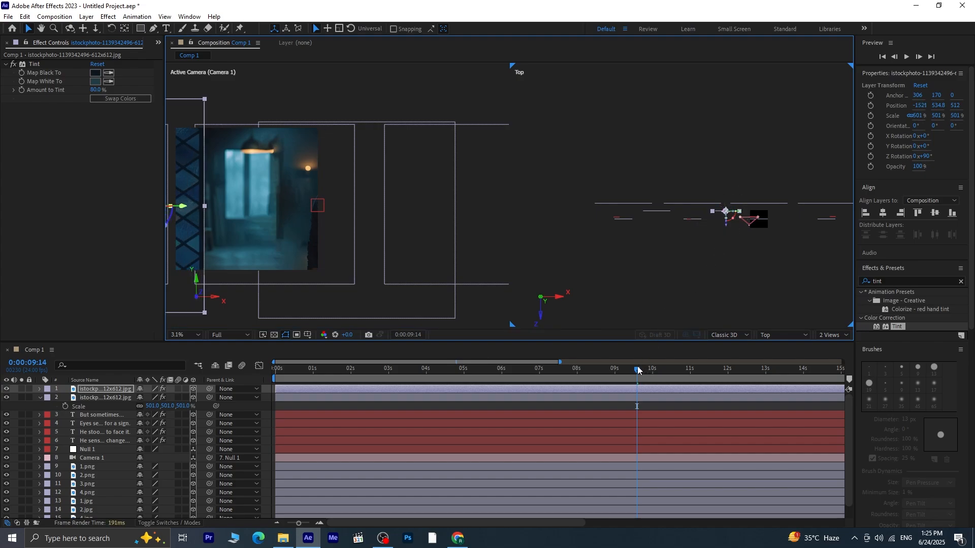
pyautogui.moveTo(638, 370); pyautogui.dragTo(593, 385)
pyautogui.press('space')
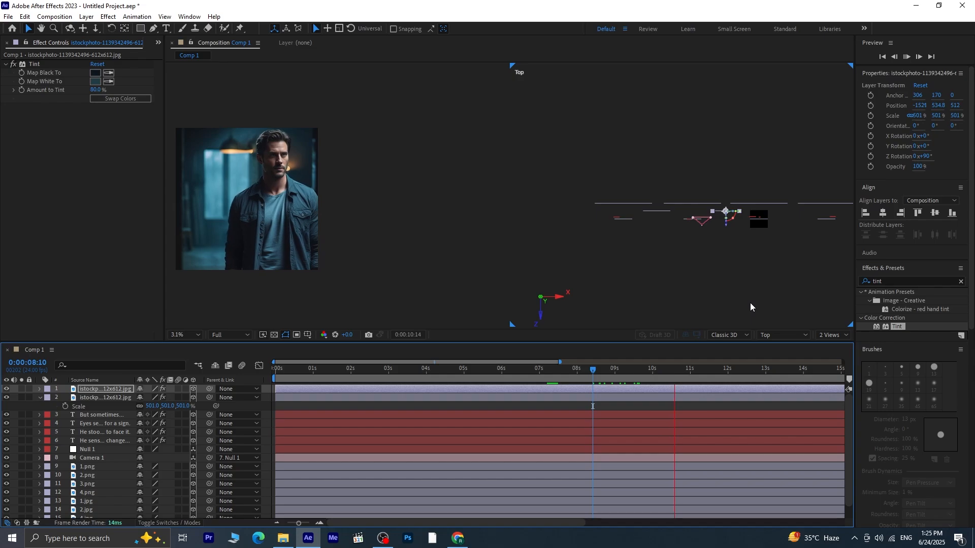
pyautogui.press('space')
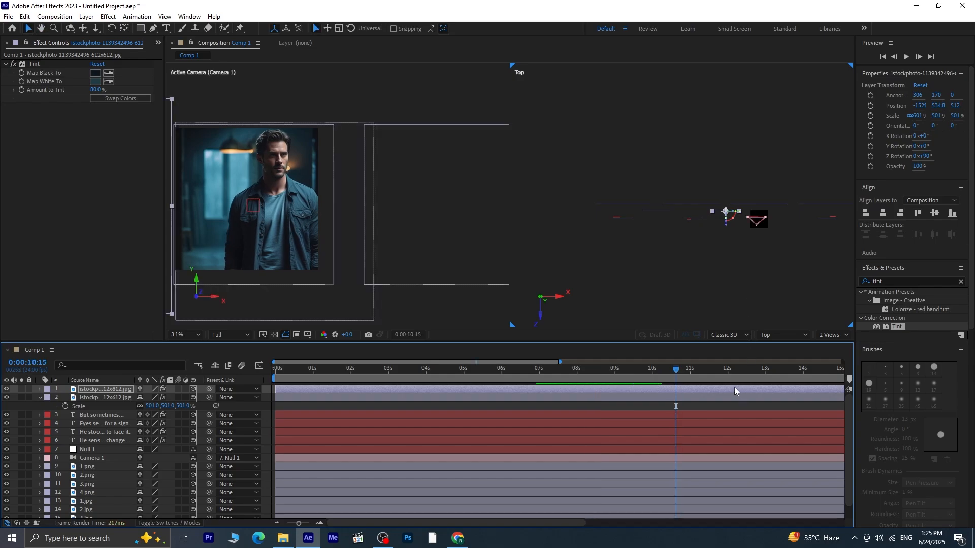
# Duplicate the stained-glass divider again and, at 0:00:13:12, move the copy between the third and fourth backgrounds, at about X 2598.
pyautogui.hotkey('ctrl', 'd')
pyautogui.press('space')
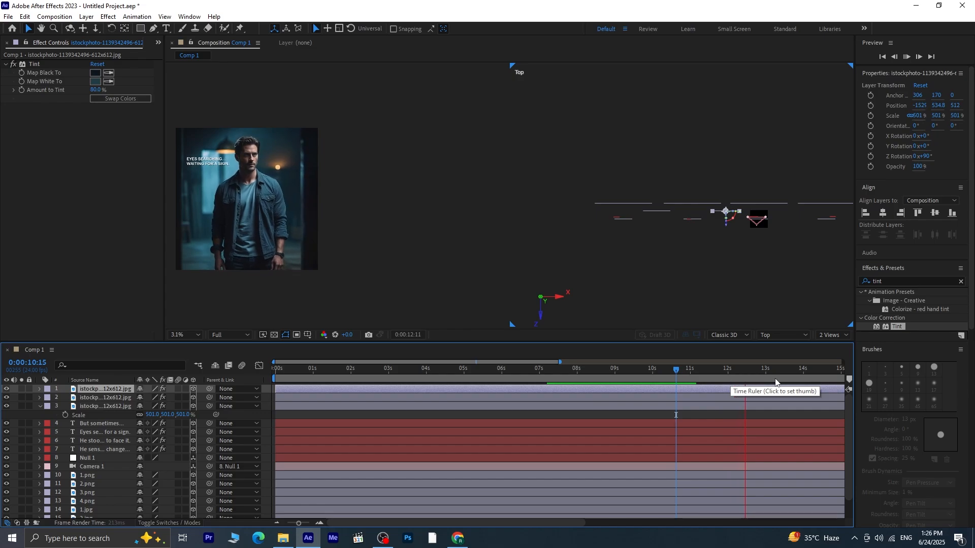
pyautogui.press('space')
pyautogui.press('space')
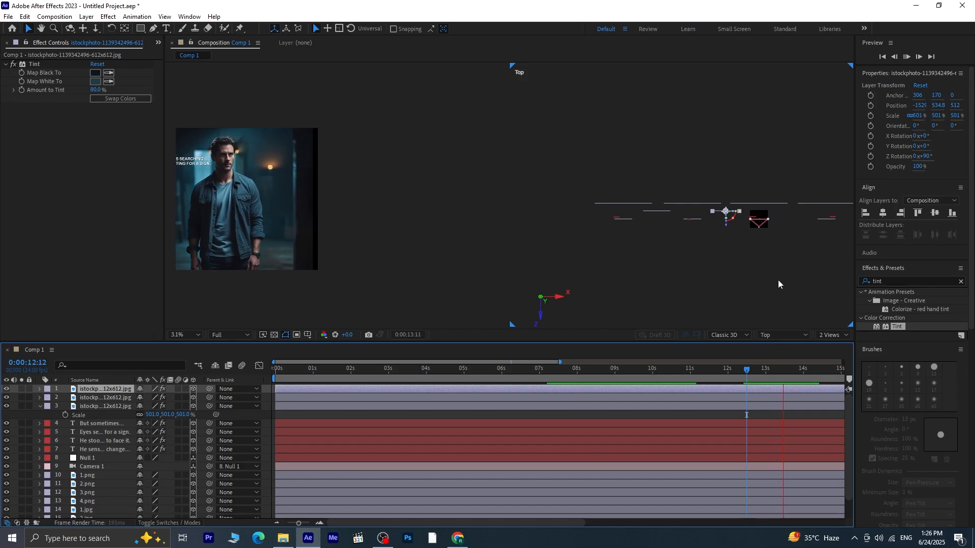
pyautogui.press('space')
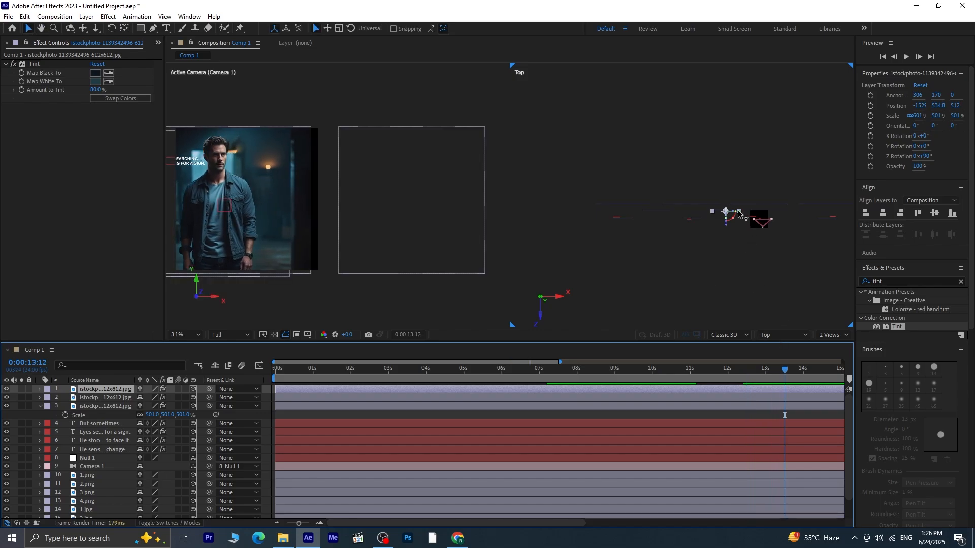
pyautogui.moveTo(741, 209); pyautogui.dragTo(804, 224)
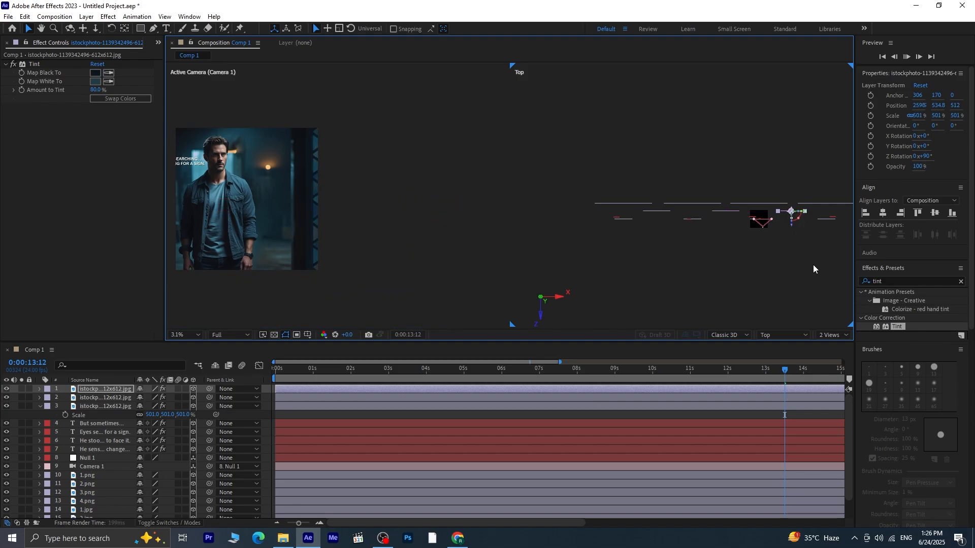
# Preview the camera passing the third stained-glass divider and try shifting the divider toward the fourth background to about X 2822.
pyautogui.press('space')
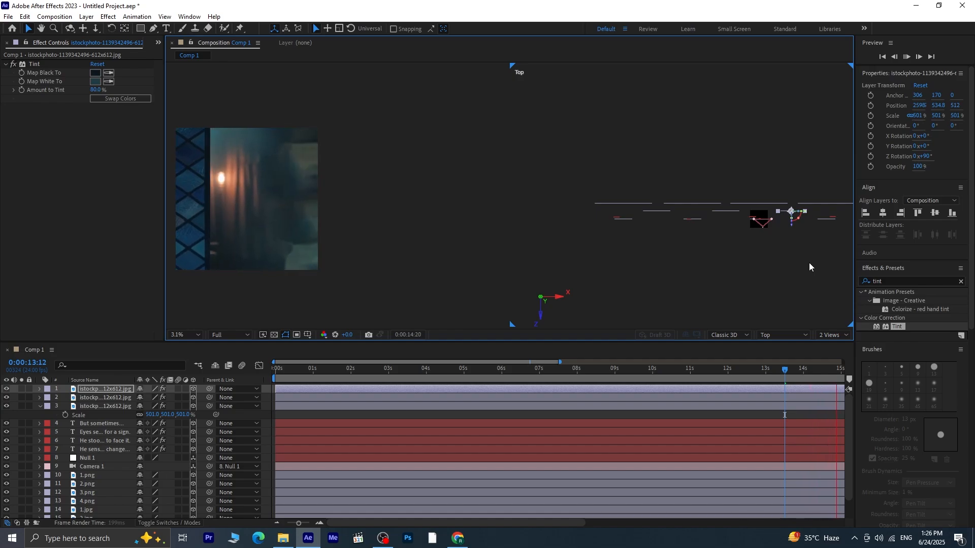
pyautogui.press('space')
pyautogui.moveTo(803, 212); pyautogui.dragTo(801, 213)
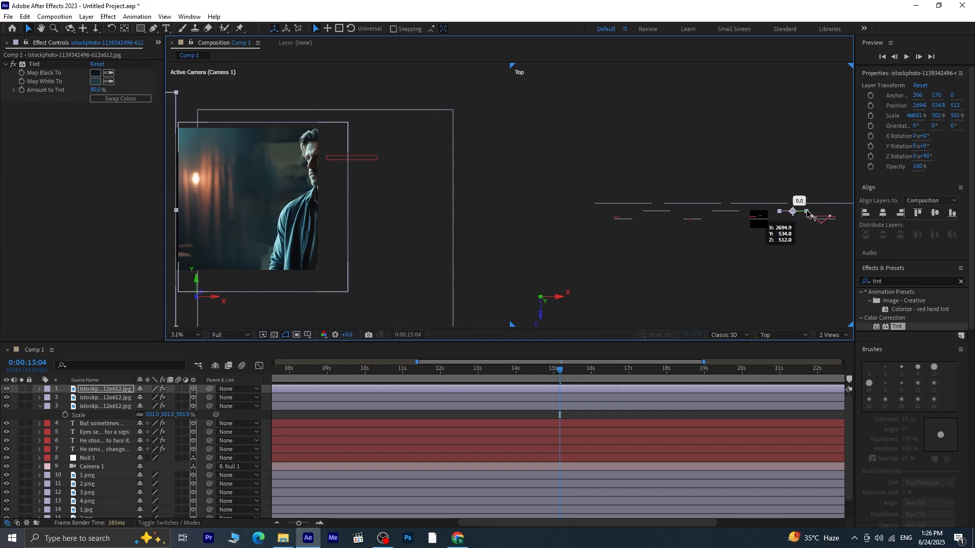
pyautogui.moveTo(807, 213); pyautogui.dragTo(808, 213)
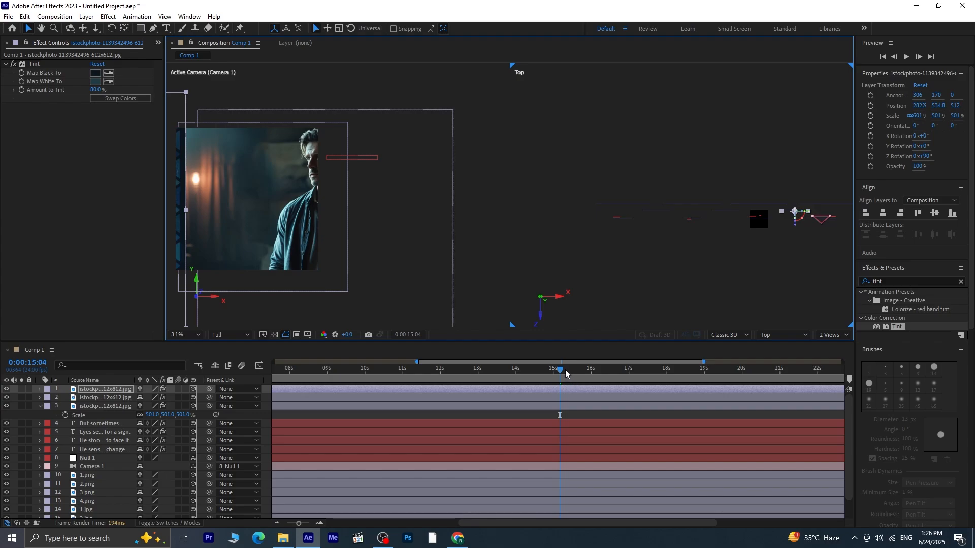
pyautogui.moveTo(565, 369); pyautogui.dragTo(510, 386)
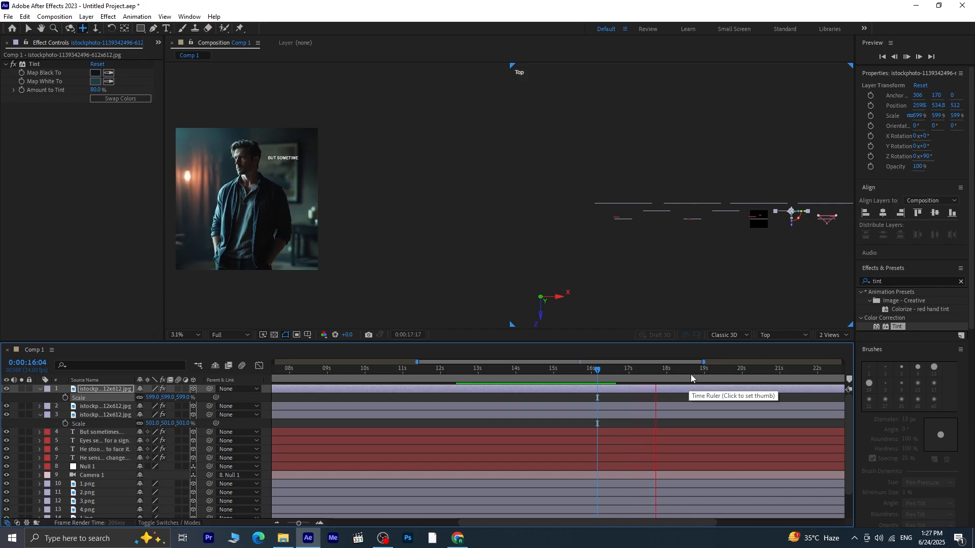
# Collapse the Scale properties of the stained-glass layers, stop the preview and return the playhead to 0:00:00:00.
pyautogui.click(40, 389)
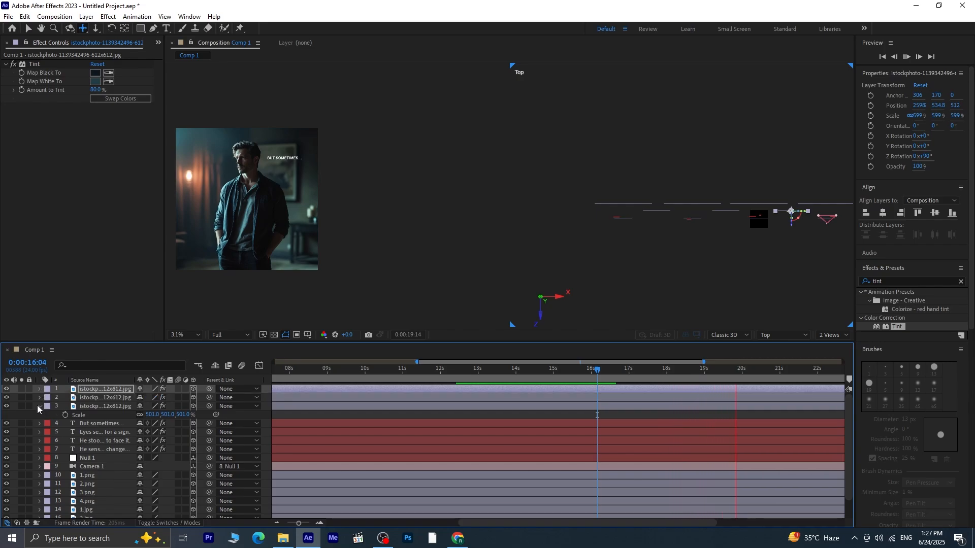
pyautogui.click(38, 406)
pyautogui.press('space')
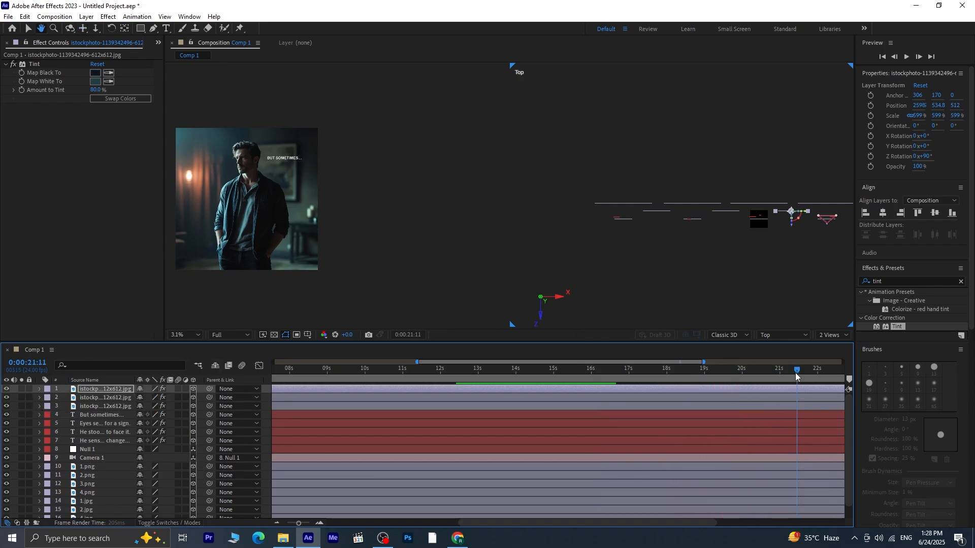
pyautogui.moveTo(796, 372); pyautogui.dragTo(146, 393)
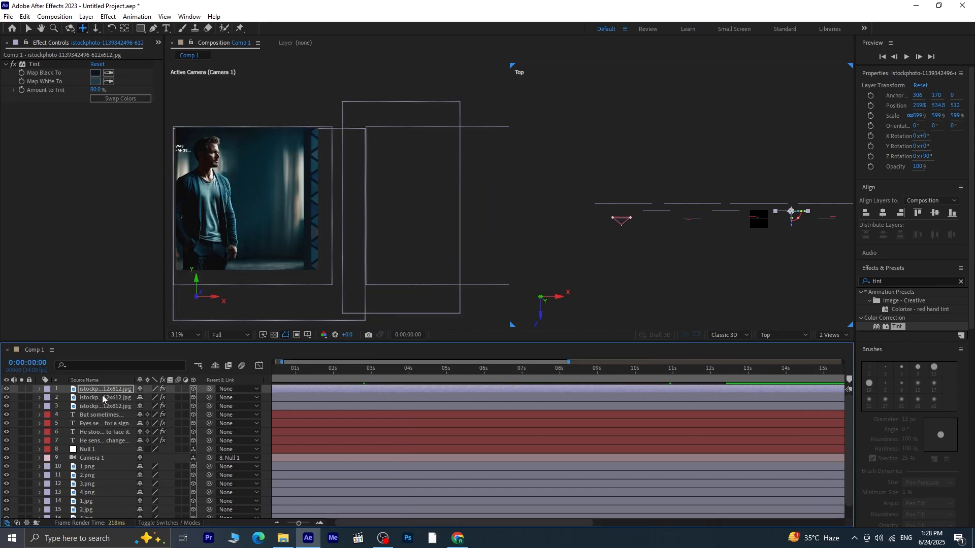